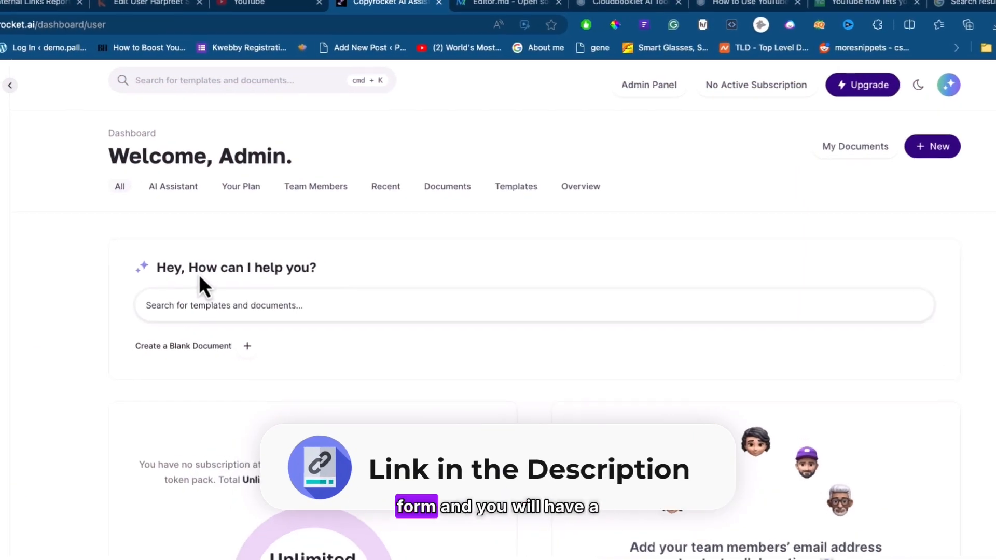
# - Open the AI Editor from the dashboard's list of AI tools
pyautogui.scroll(-3, 164, 335)
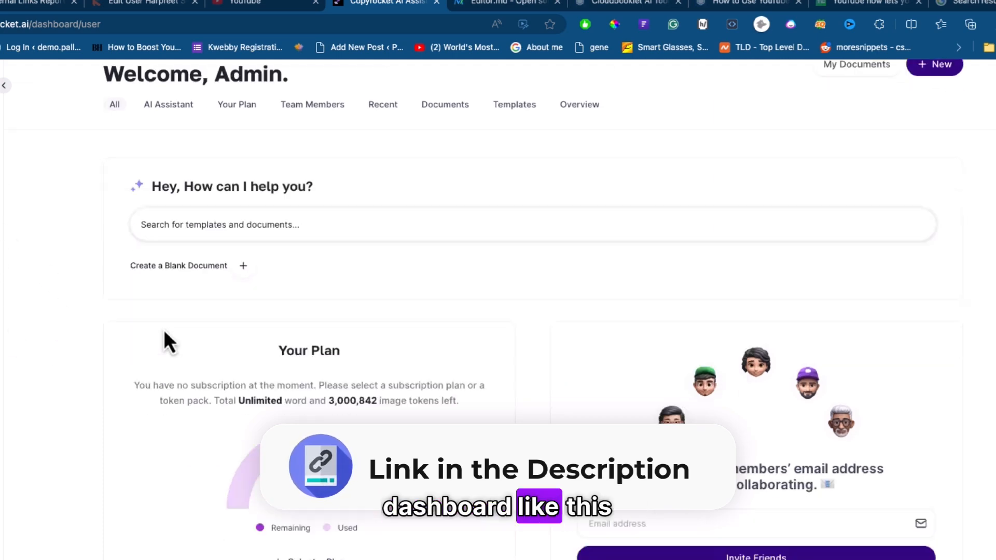
pyautogui.scroll(-3, 163, 332)
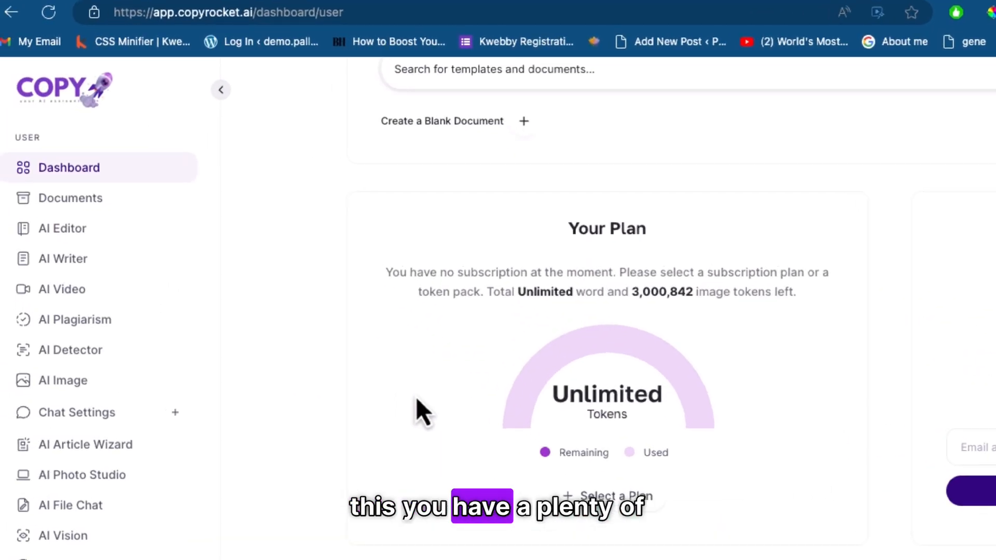
pyautogui.scroll(-6, 119, 332)
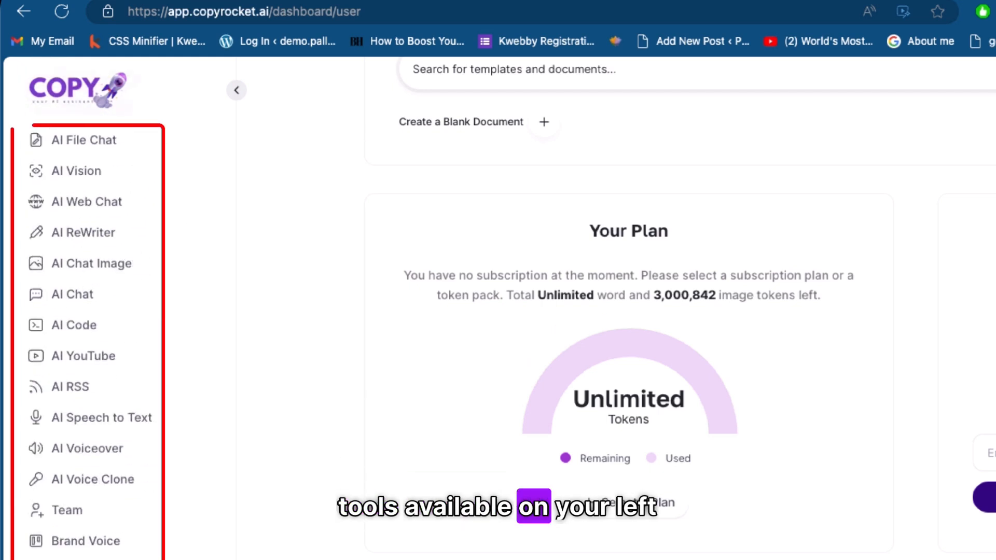
pyautogui.scroll(4, 119, 332)
pyautogui.scroll(4, 119, 332)
pyautogui.scroll(1, 348, 355)
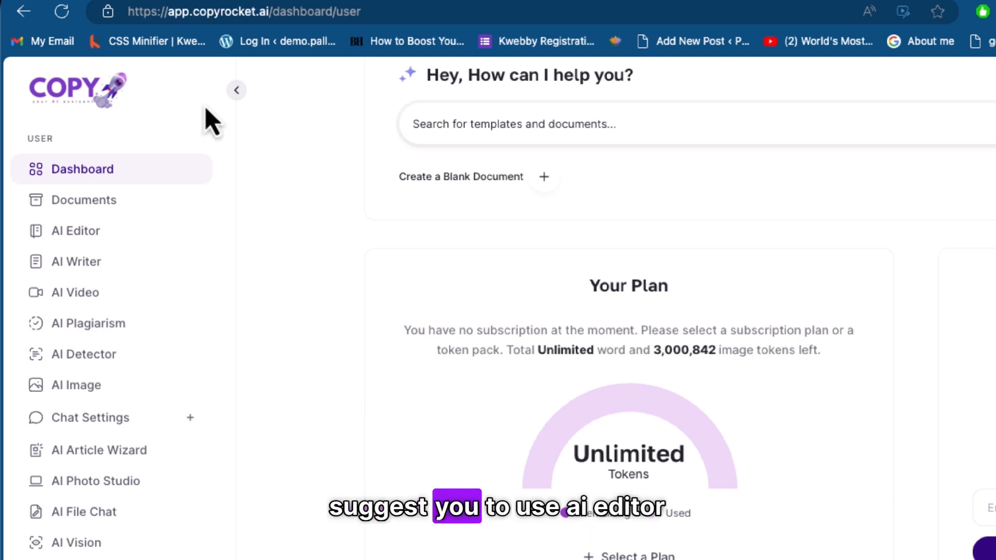
pyautogui.click(92, 233)
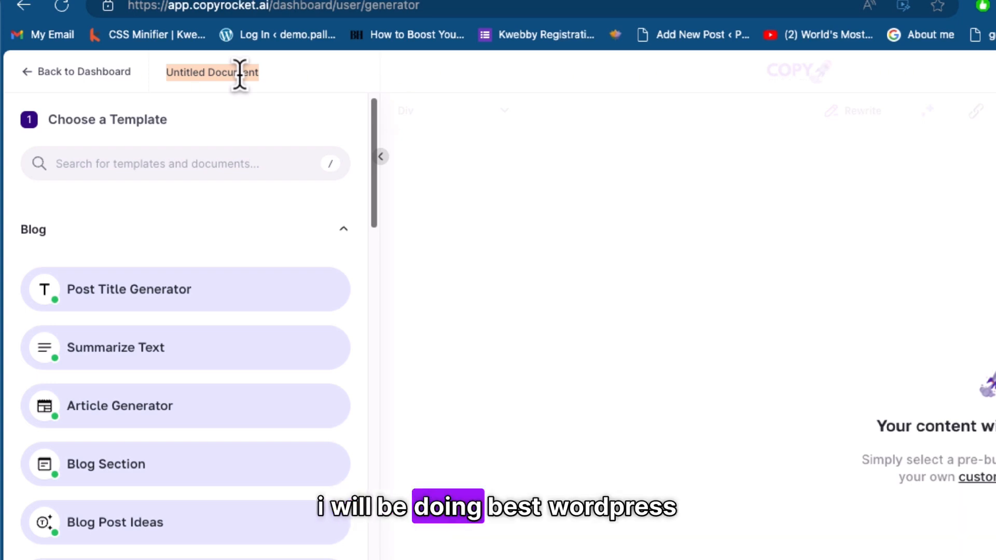
# - Rename the untitled document as "Best Free WordPress Themes"
pyautogui.write('Best WordPress Themes')
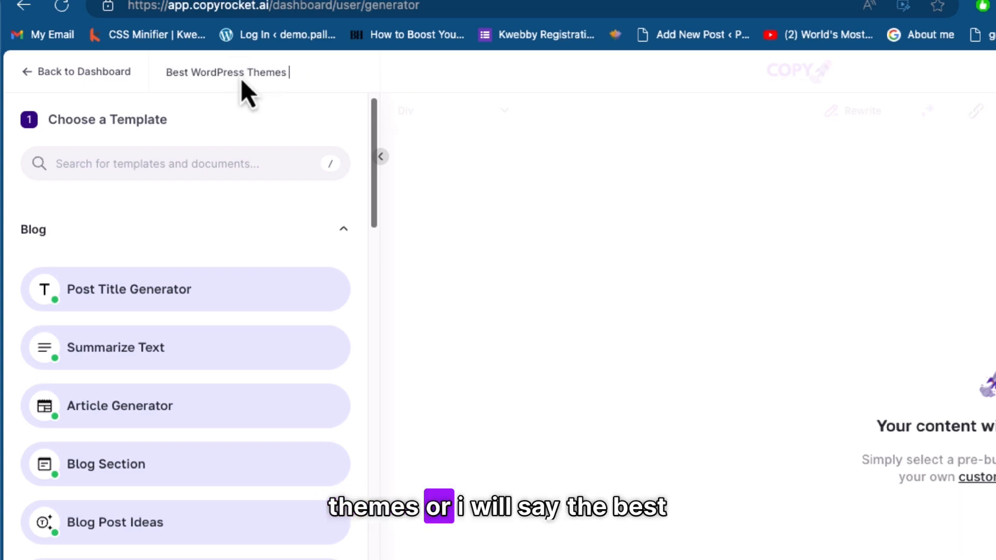
pyautogui.click(191, 72)
pyautogui.write('Free')
pyautogui.click(333, 70)
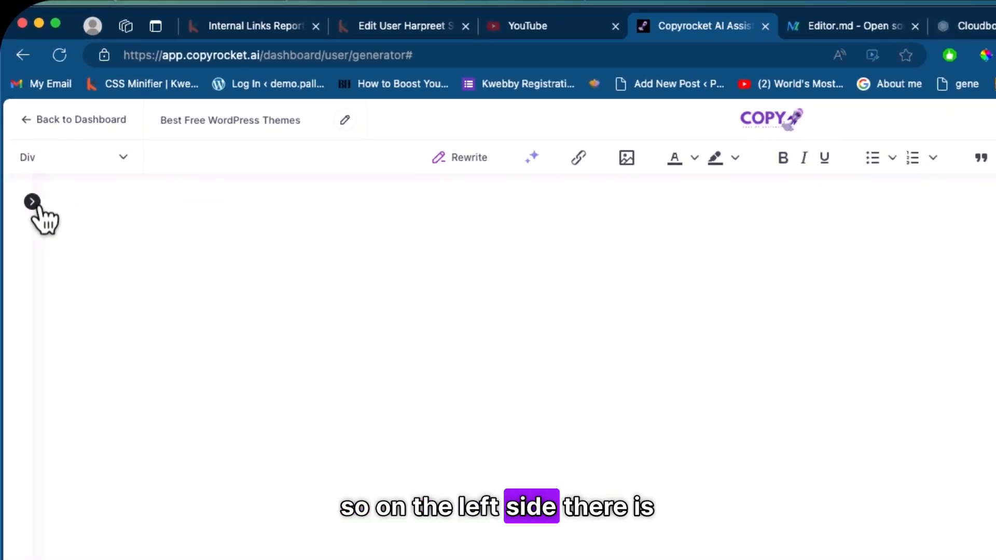
# - Browse the template categories, including the Blog group, and return to the blank document
pyautogui.click(32, 202)
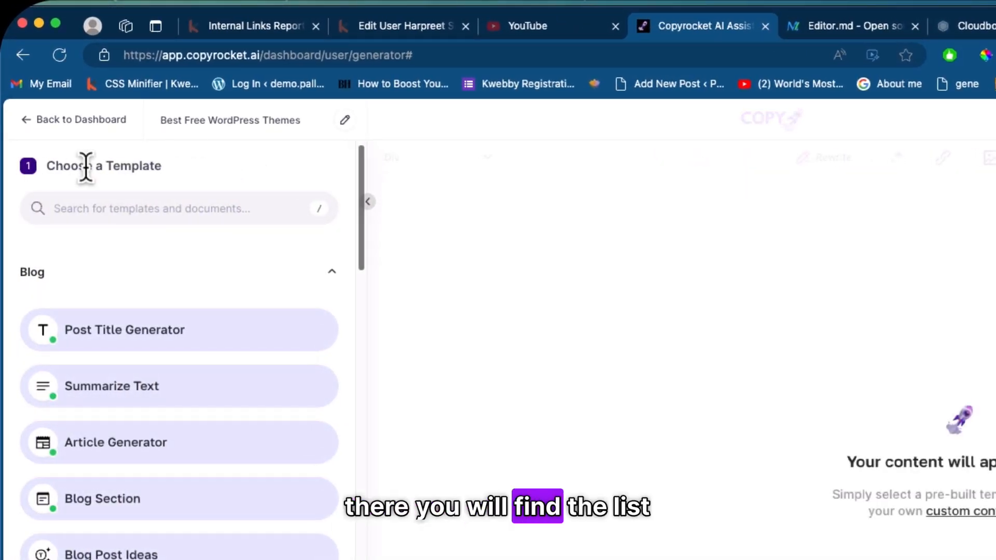
pyautogui.click(222, 282)
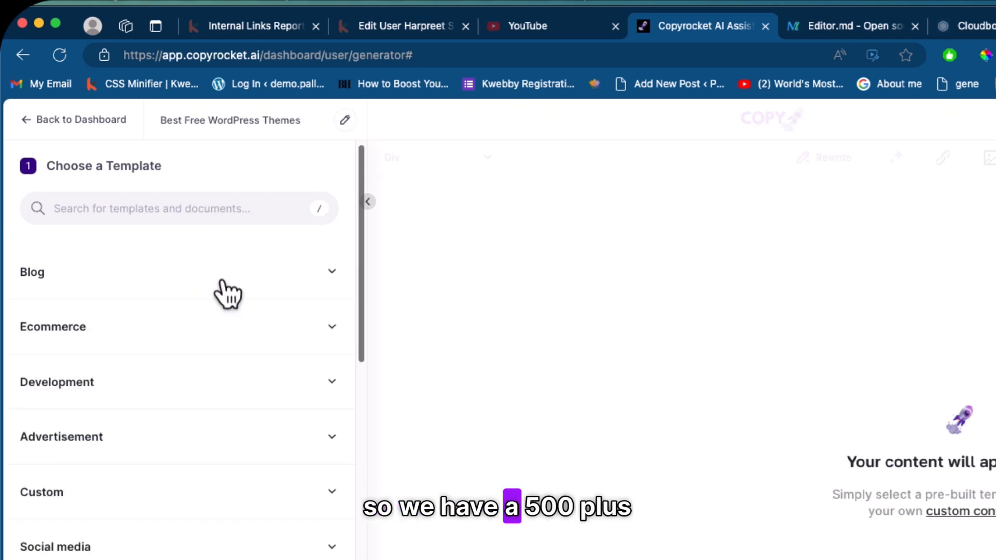
pyautogui.scroll(-10, 187, 536)
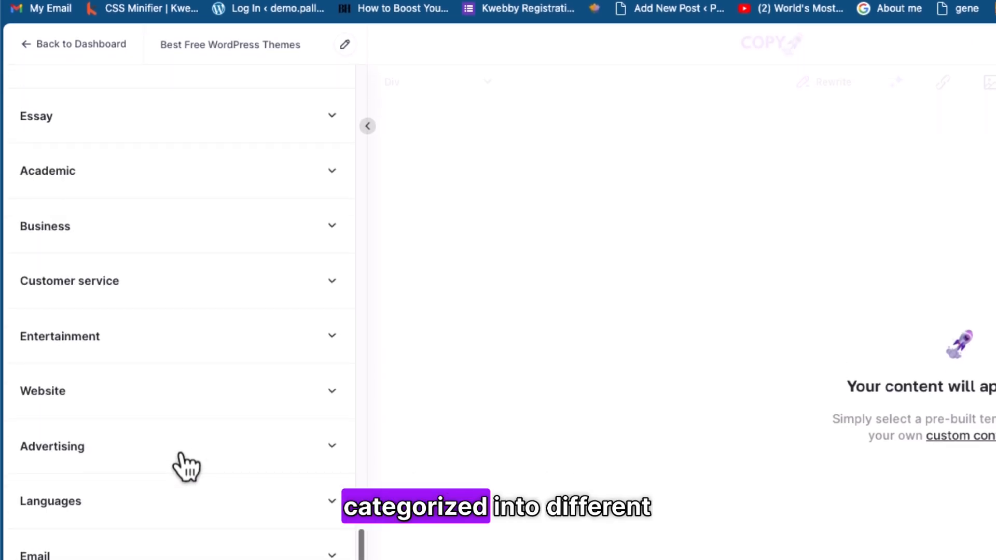
pyautogui.scroll(7, 187, 467)
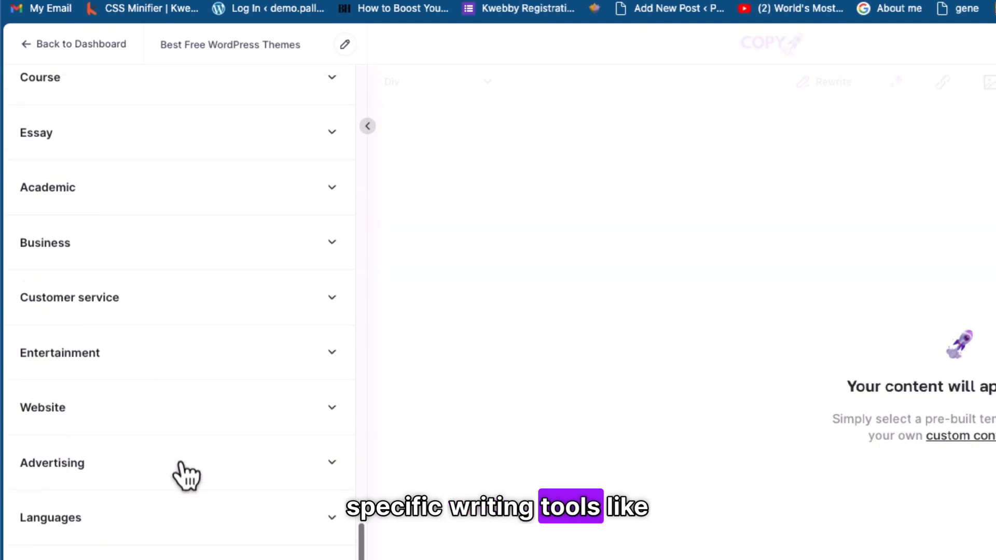
pyautogui.scroll(10, 181, 474)
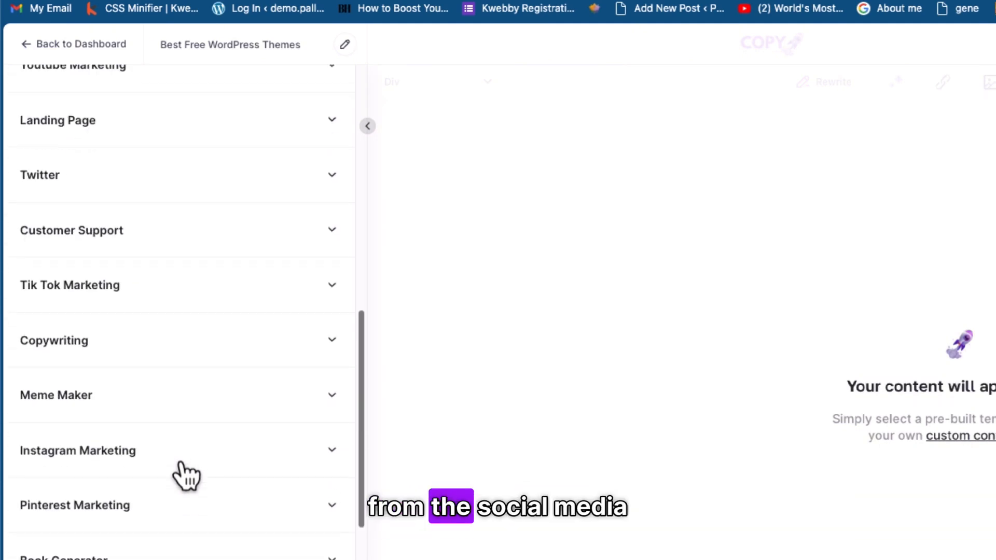
pyautogui.click(233, 196)
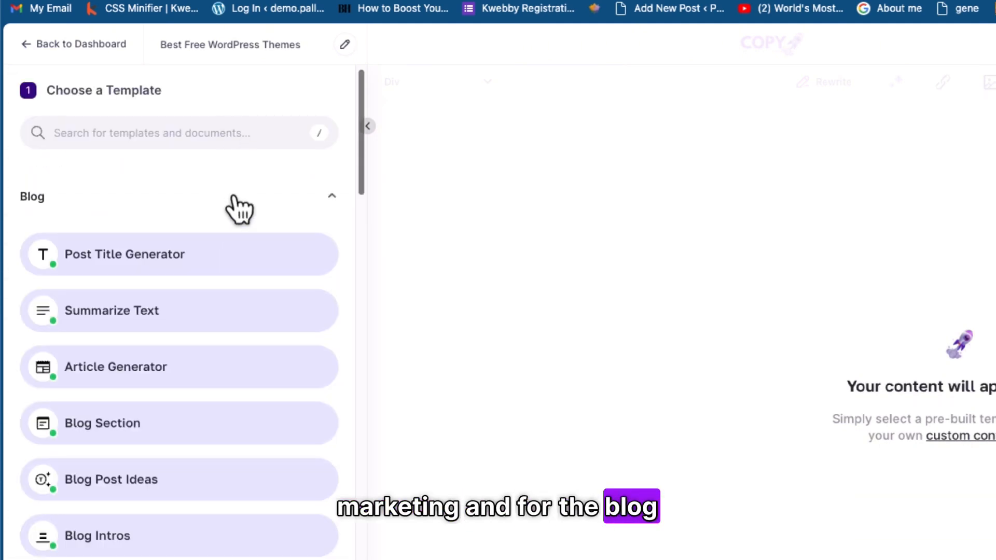
pyautogui.click(233, 196)
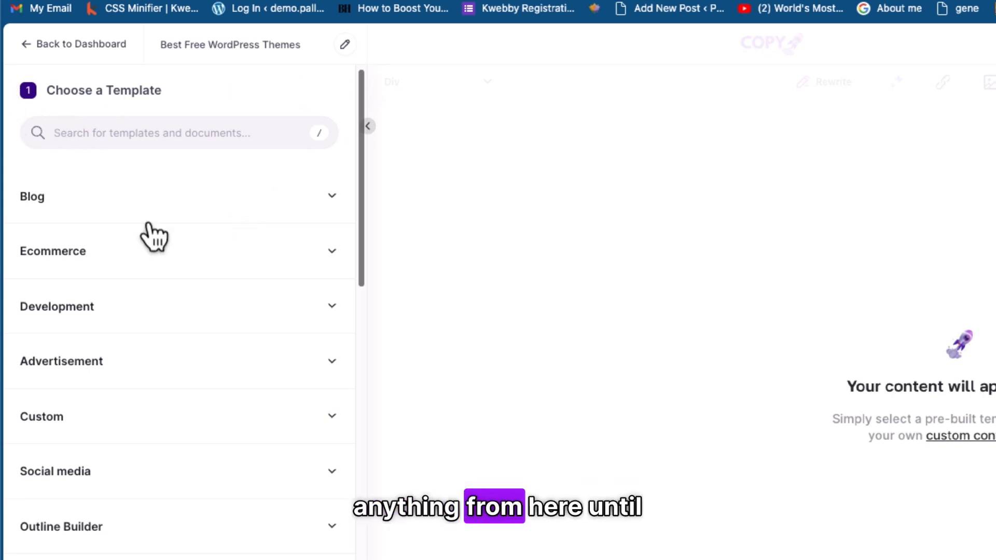
pyautogui.click(799, 393)
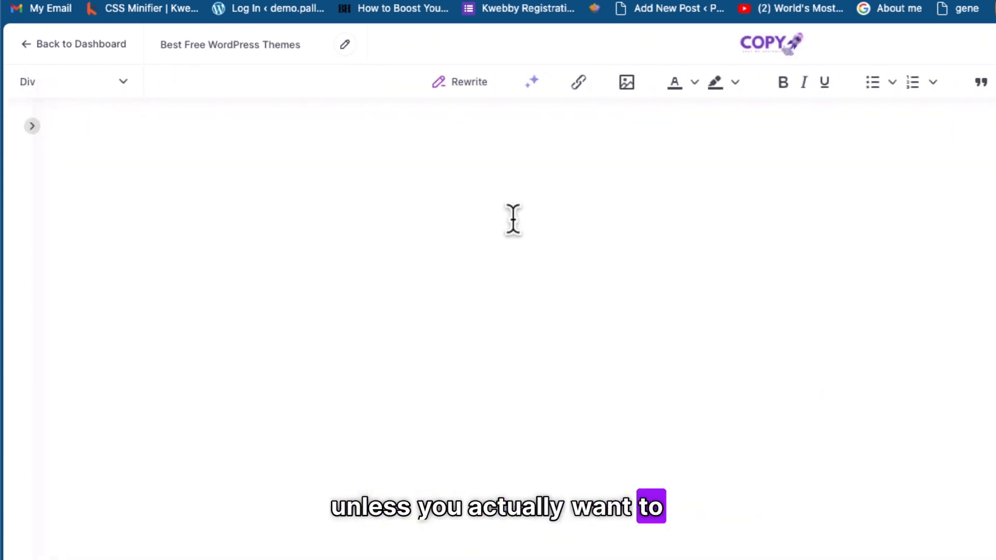
# - Examine the heading, inline and alignment formatting options and the AI writing actions offered for selected text
pyautogui.click(97, 79)
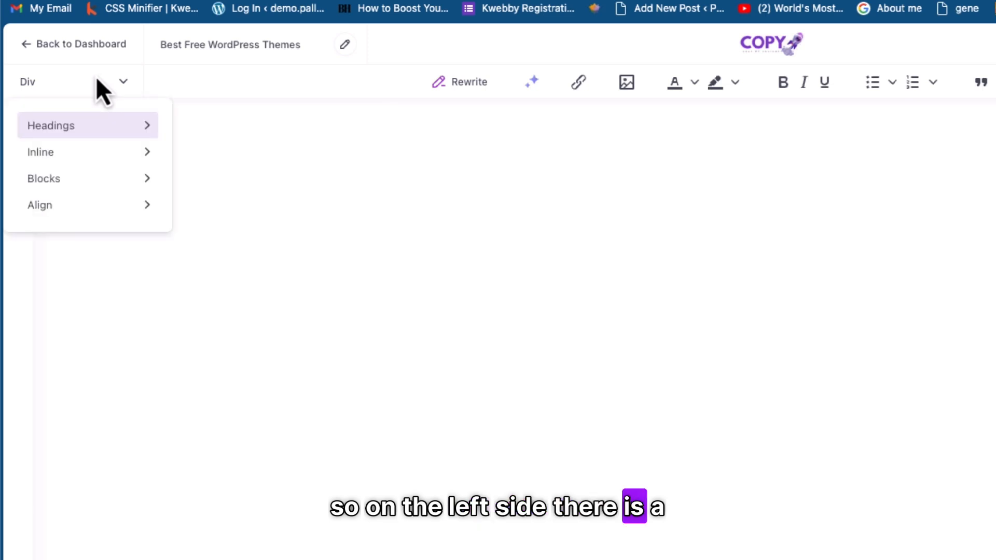
pyautogui.moveTo(86, 134)
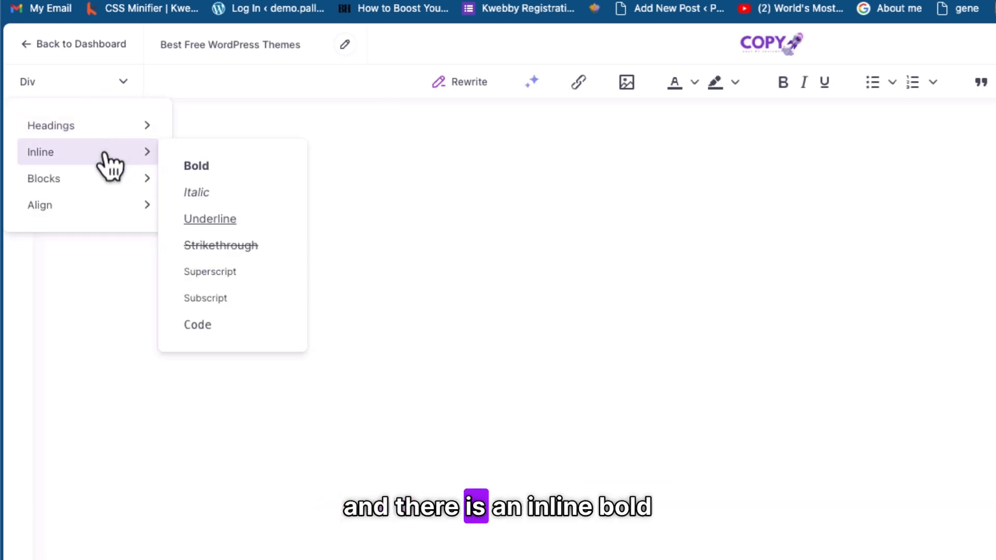
pyautogui.moveTo(49, 213)
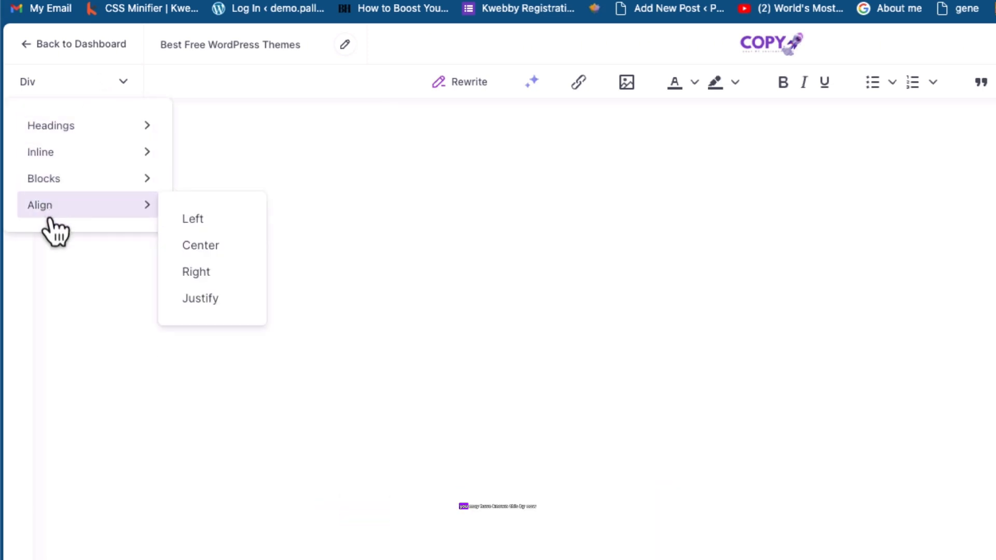
pyautogui.click(602, 156)
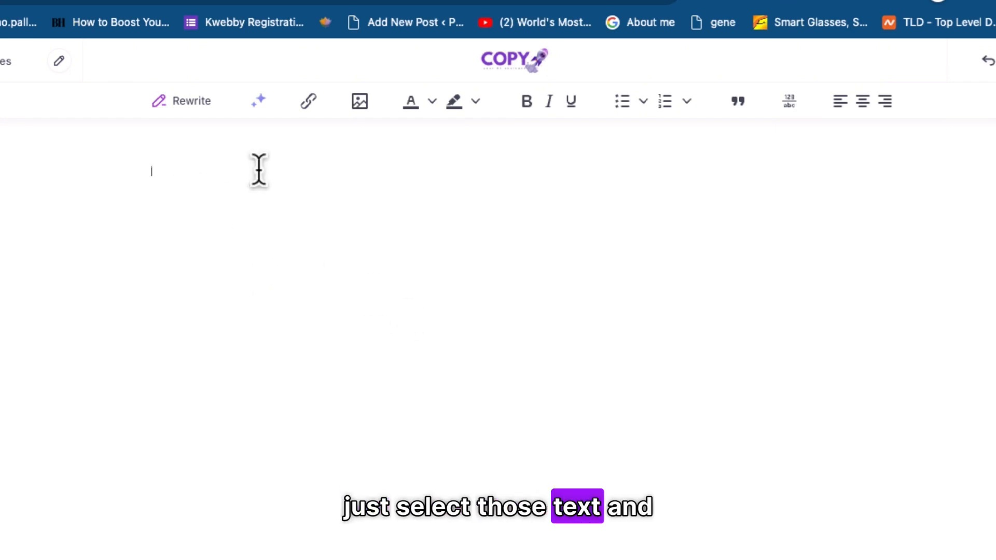
pyautogui.click(258, 103)
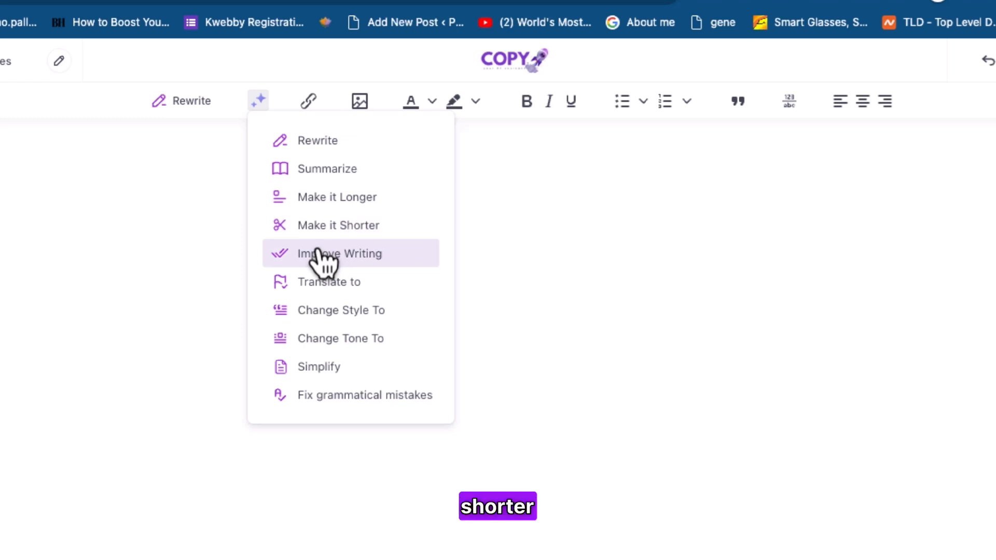
pyautogui.moveTo(356, 348)
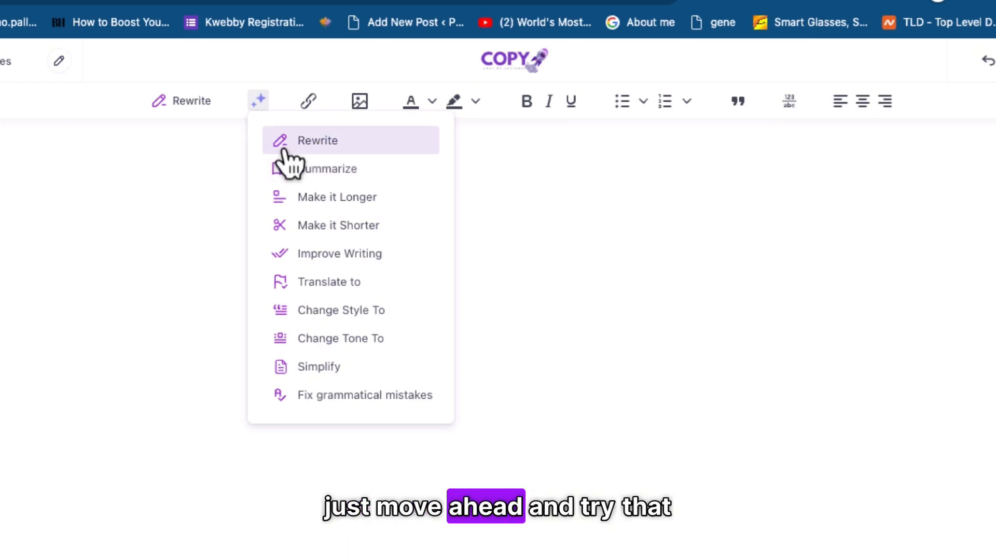
pyautogui.click(234, 178)
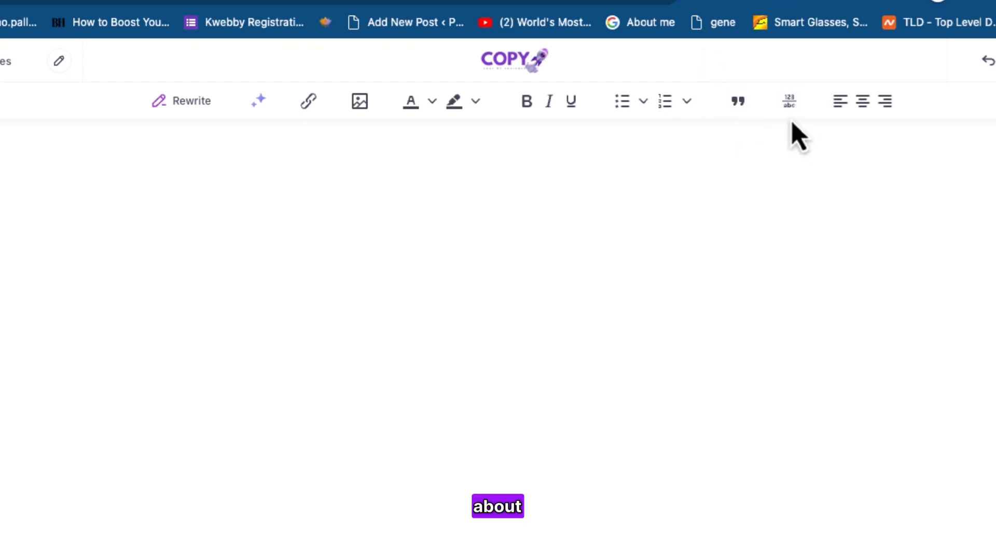
# - Check the document's word count and look at the download options
pyautogui.click(789, 102)
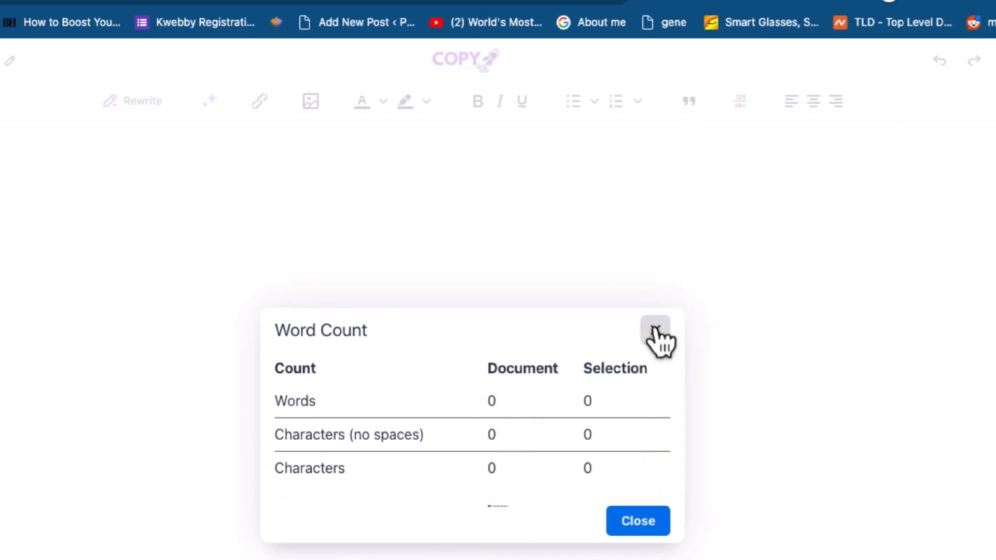
pyautogui.click(704, 330)
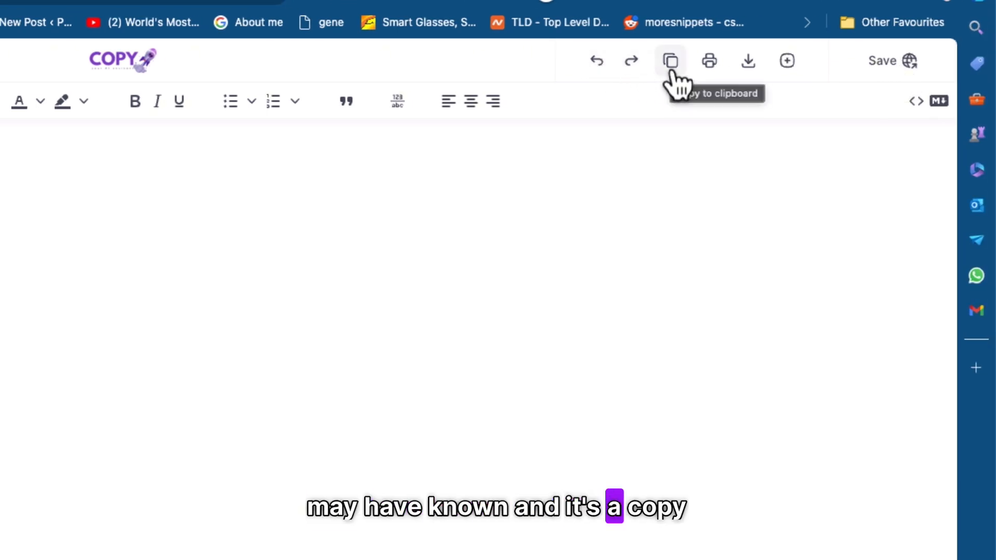
pyautogui.click(750, 64)
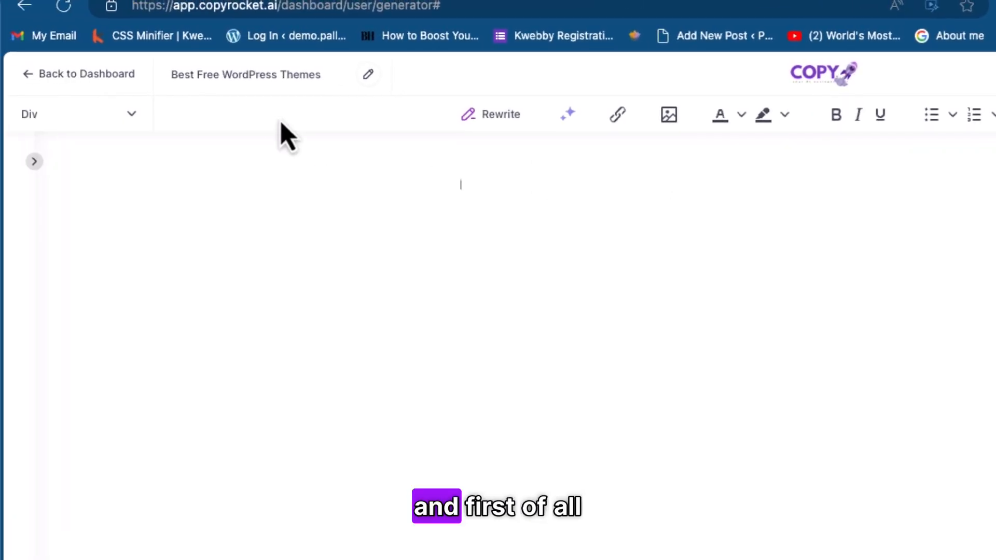
# - Copy the document name "Best Free WordPress Themes" into the empty document body
pyautogui.tripleClick(296, 74)
pyautogui.press('super+c')
pyautogui.click(555, 218)
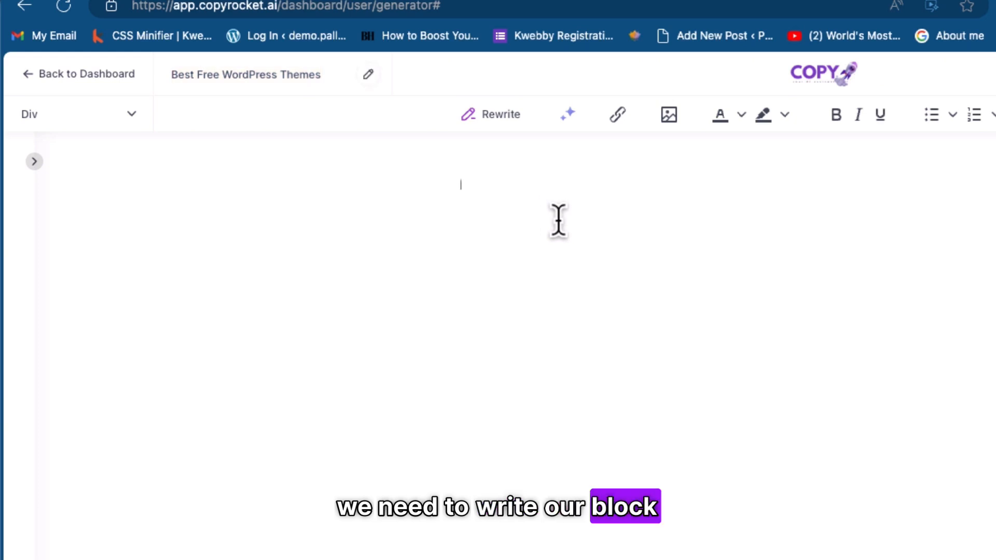
pyautogui.press('super+v')
# - Format the "Best Free WordPress Themes" line as Heading 1
pyautogui.tripleClick(555, 183)
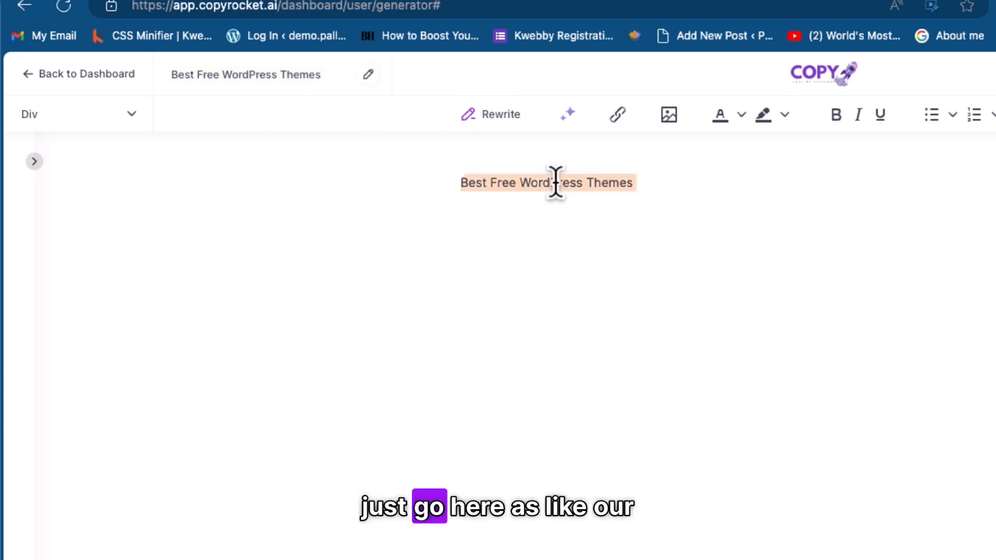
pyautogui.click(109, 117)
pyautogui.moveTo(158, 165)
pyautogui.click(270, 178)
pyautogui.click(925, 203)
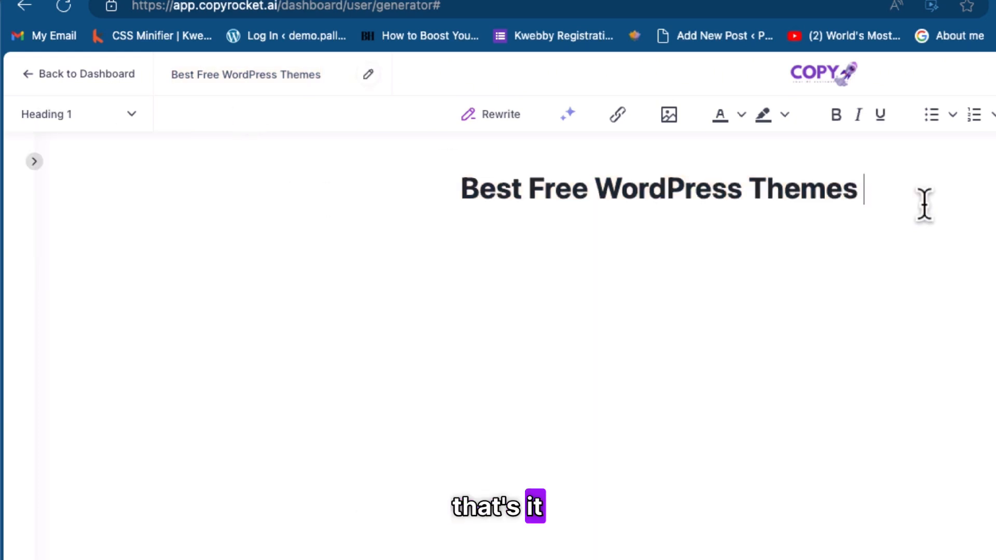
# - Add an "[introduction]" placeholder line below the main heading
pyautogui.press('Return')
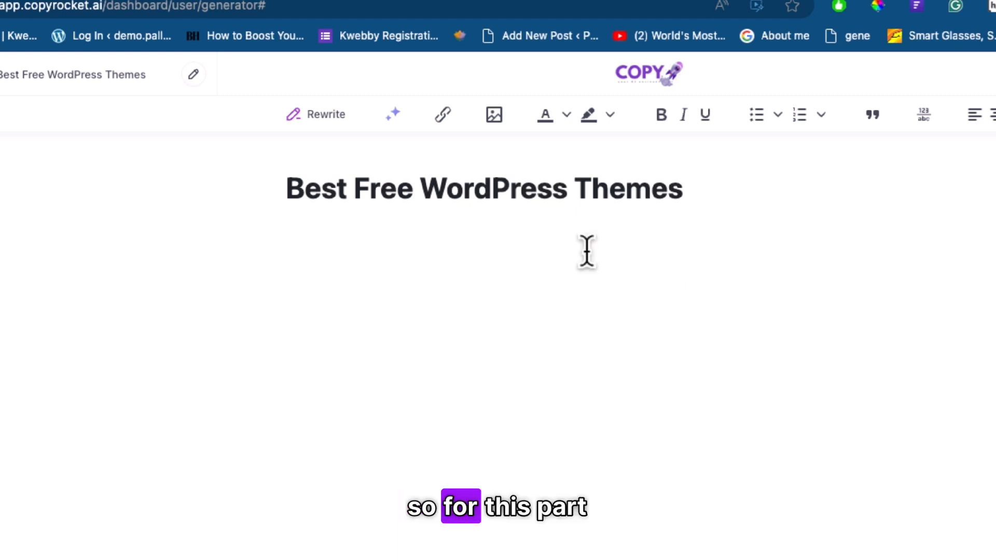
pyautogui.write('[')
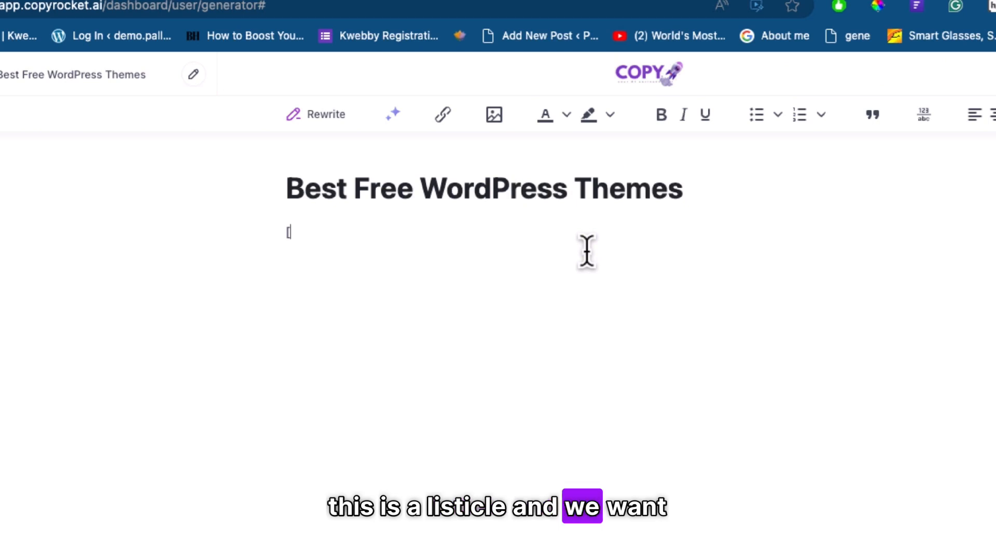
pyautogui.write('introduction]')
pyautogui.press('Return')
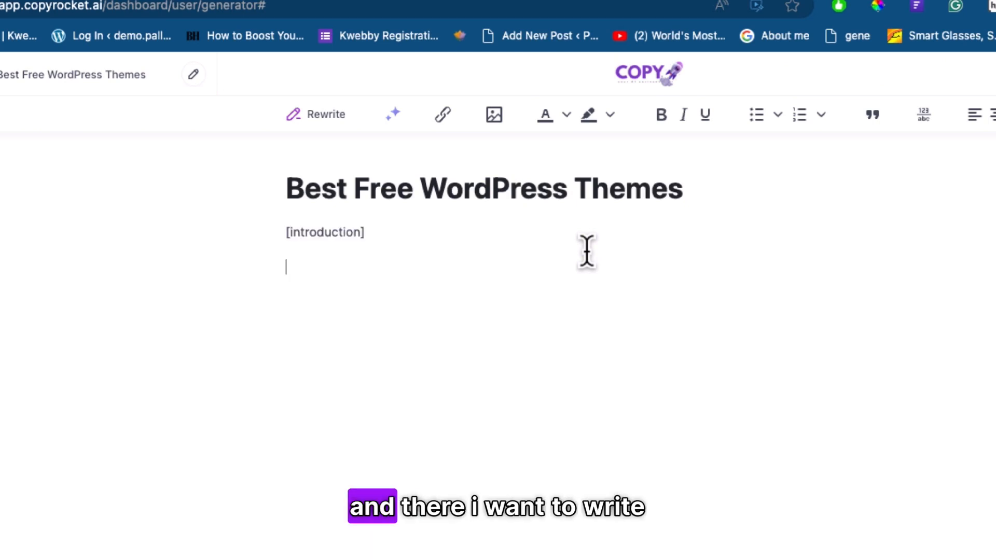
# - Add the line "Best FREE WordPress Themes Resources" below the introduction placeholder and format it as Heading 2
pyautogui.write('Bwest')
pyautogui.press('BackSpace')
pyautogui.press('BackSpace')
pyautogui.press('BackSpace')
pyautogui.press('BackSpace')
pyautogui.write('est')
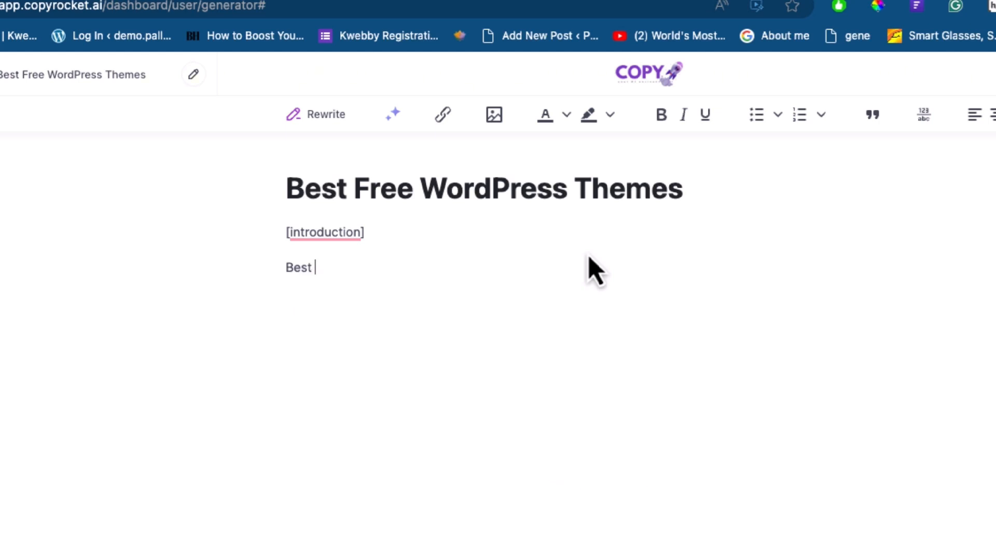
pyautogui.write(' FREE Wodpress Themes Resources')
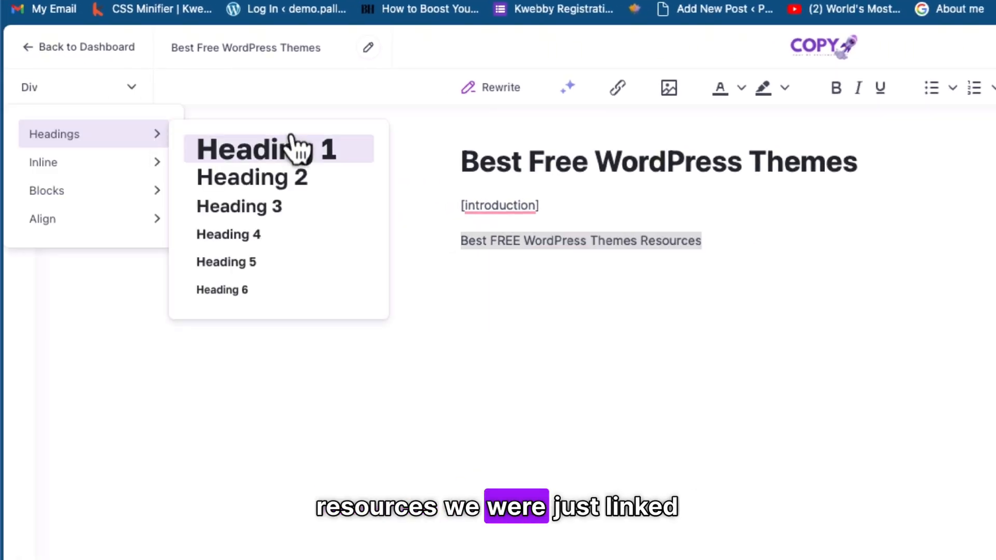
pyautogui.click(252, 177)
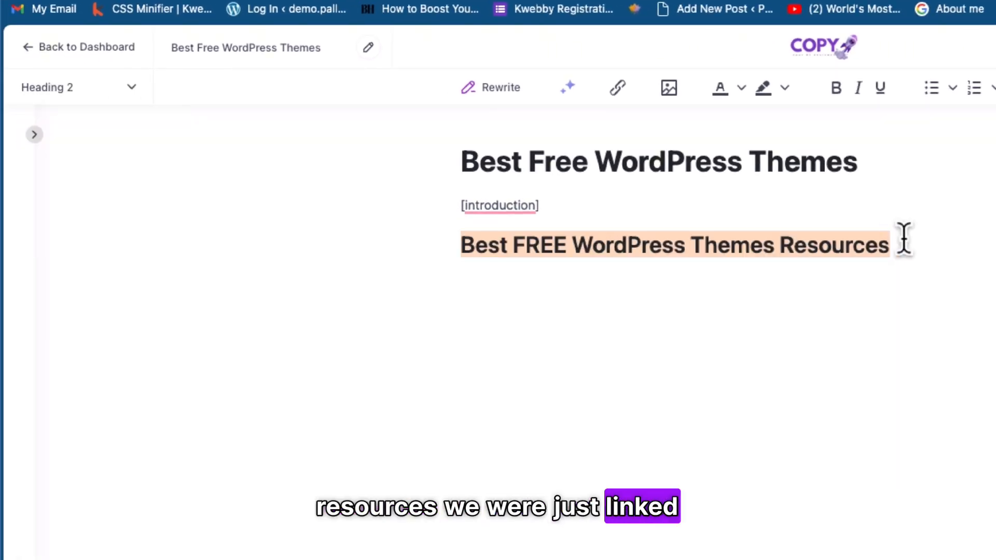
pyautogui.click(931, 245)
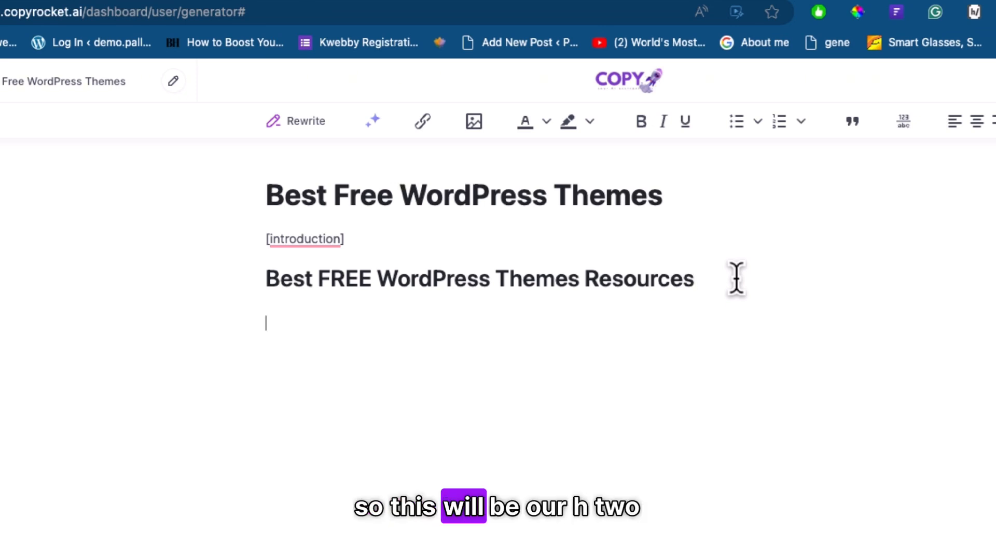
# - Add the placeholder lines "[table]" and "[listicle items]" below the "Best FREE WordPress Themes Resources" heading
pyautogui.click(389, 306)
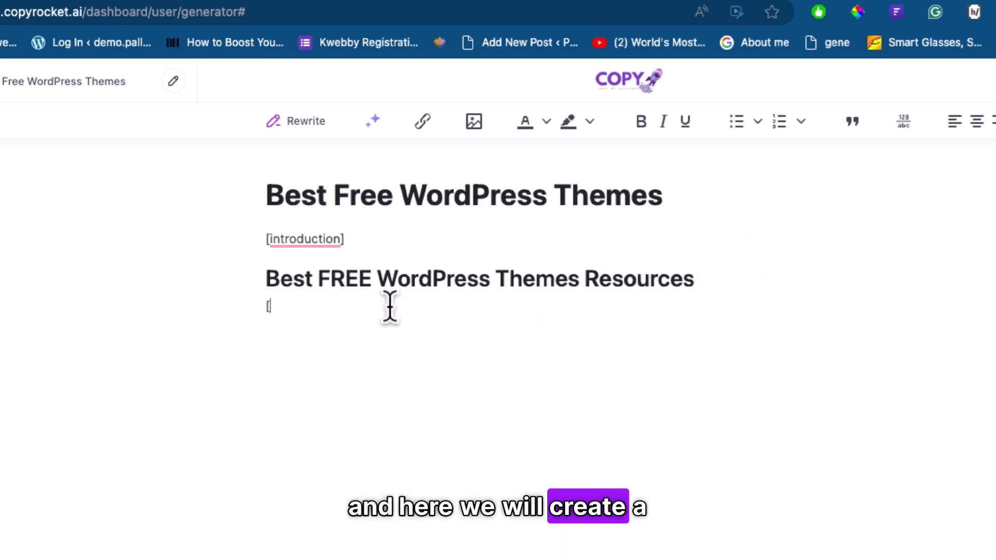
pyautogui.write('[table')
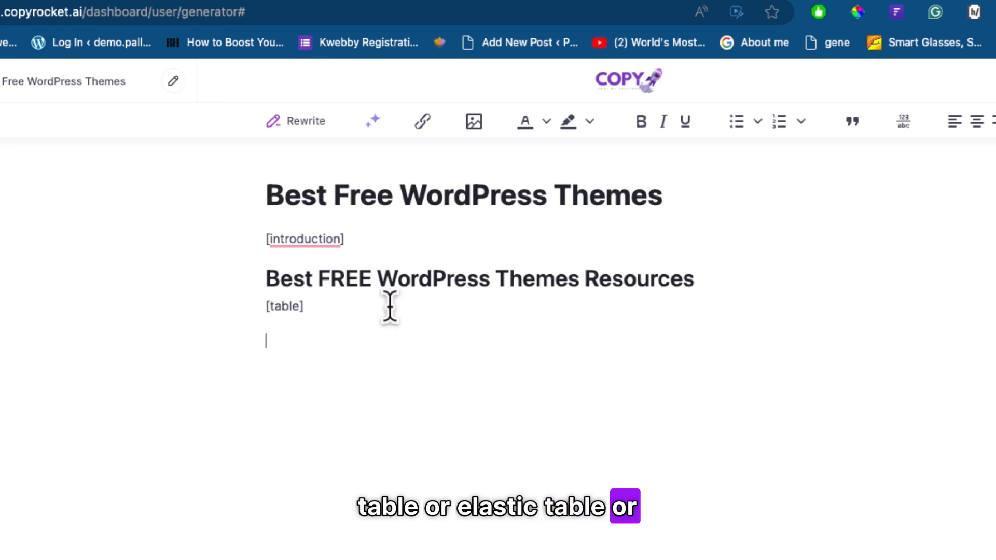
pyautogui.press('Return')
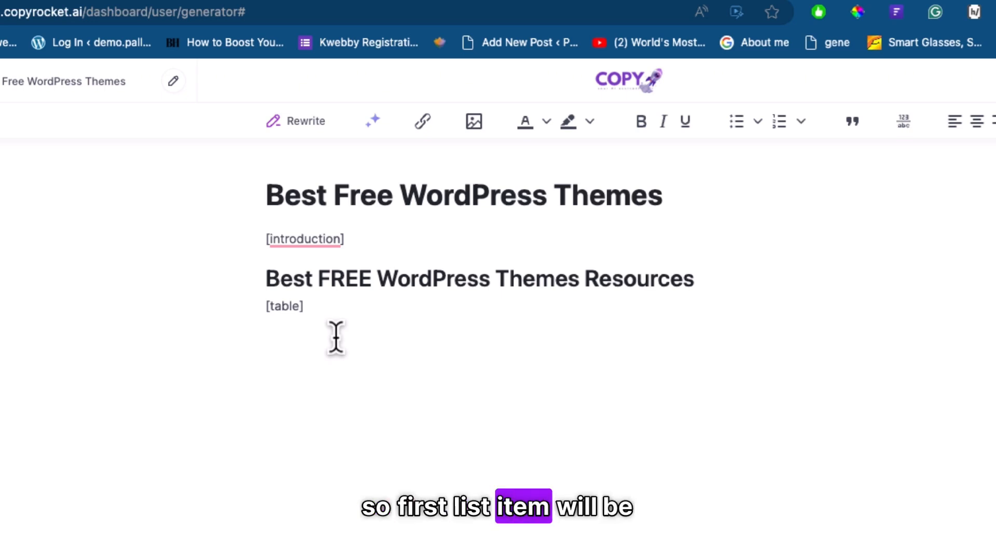
pyautogui.write('[listicle item')
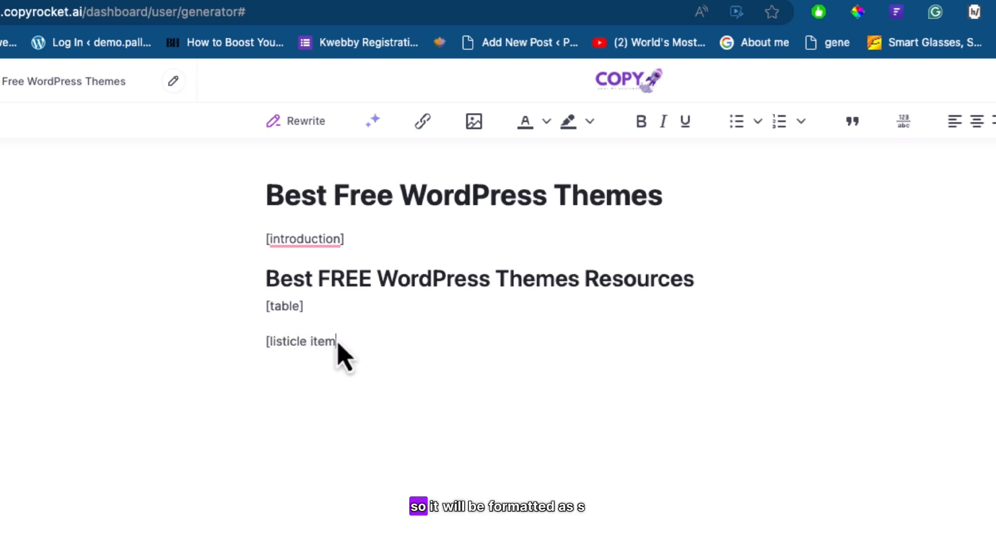
pyautogui.write('s]')
pyautogui.press('Return')
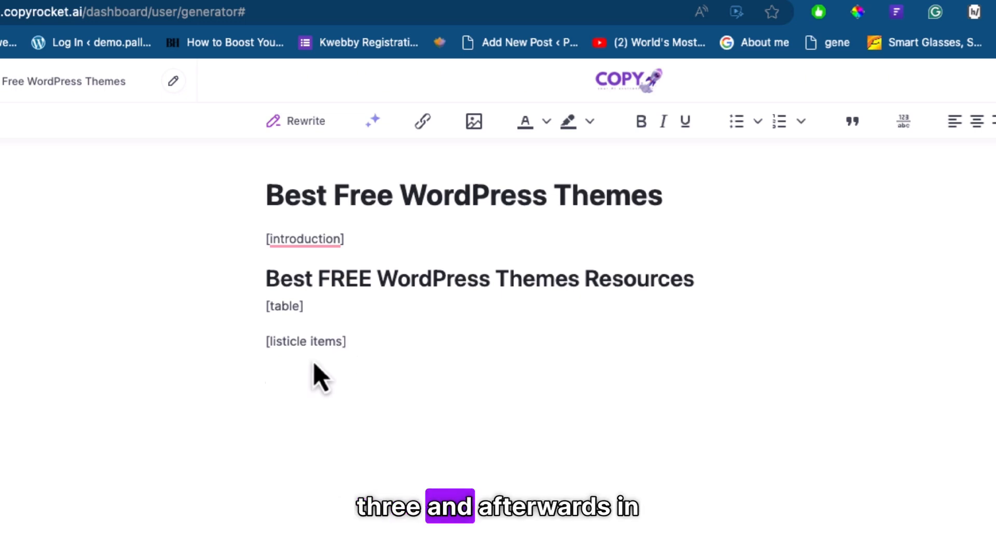
# - List "- Intro paragraph", "-Key features" and "-concluding paragraph" on separate lines below the listicle items placeholder
pyautogui.write('-')
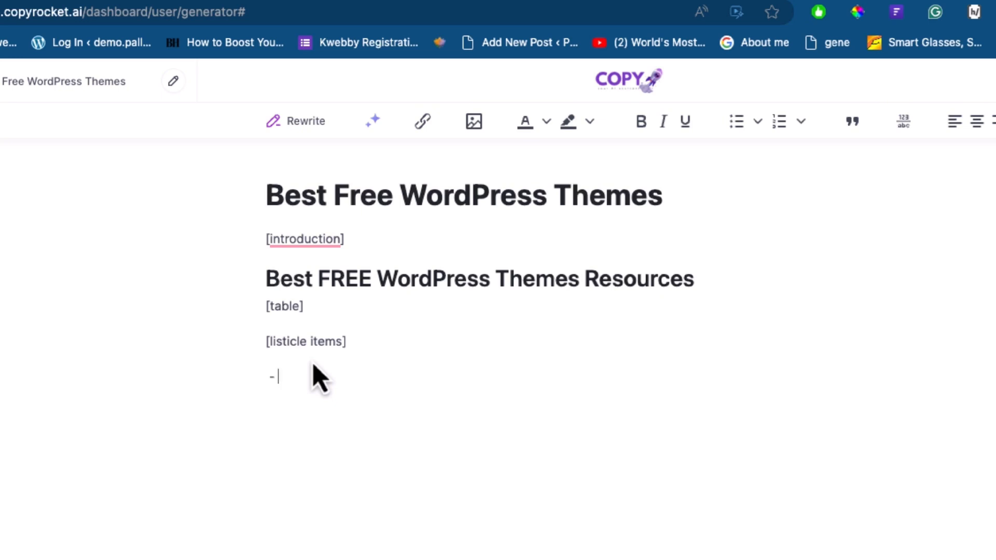
pyautogui.write(' Intro paragraph')
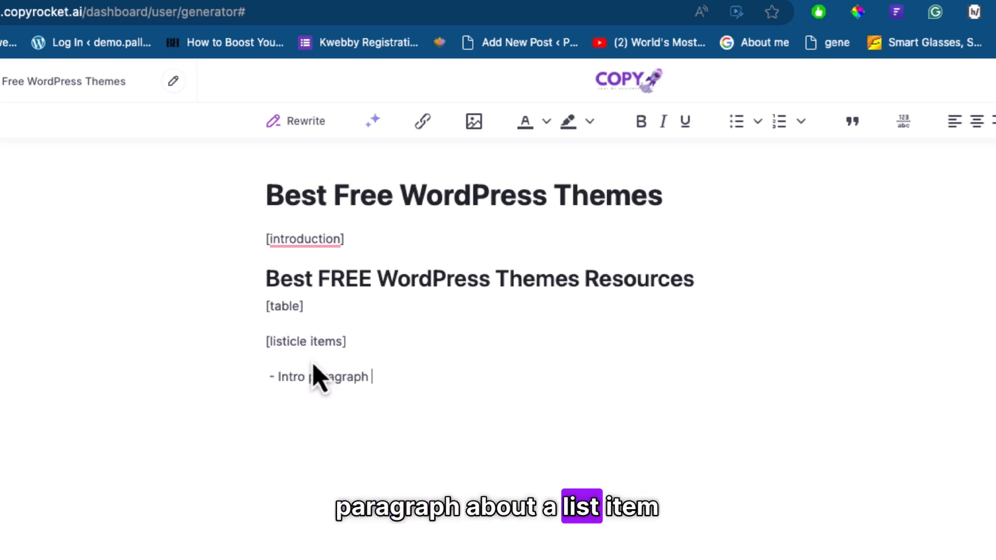
pyautogui.press('Return')
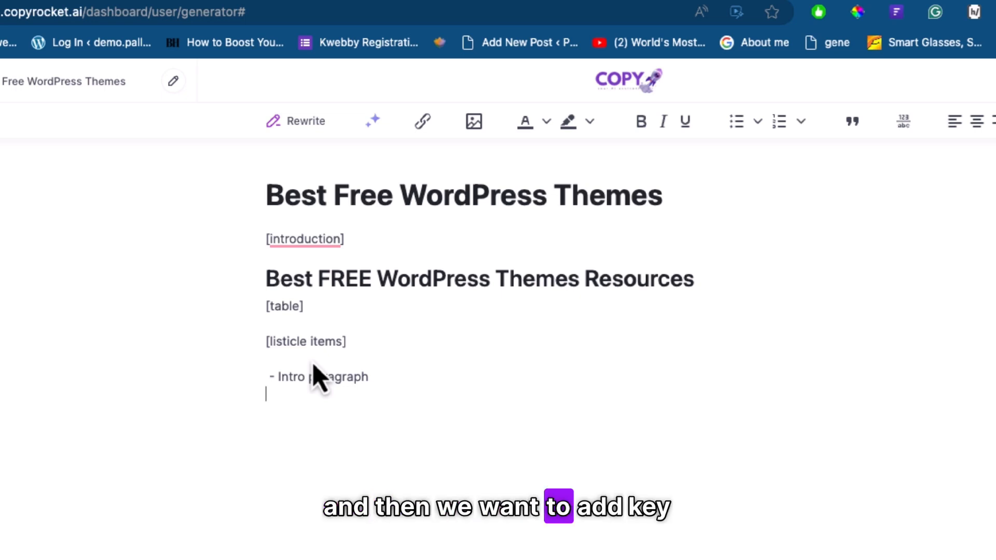
pyautogui.write('-Key features')
pyautogui.press('Return')
pyautogui.write('-')
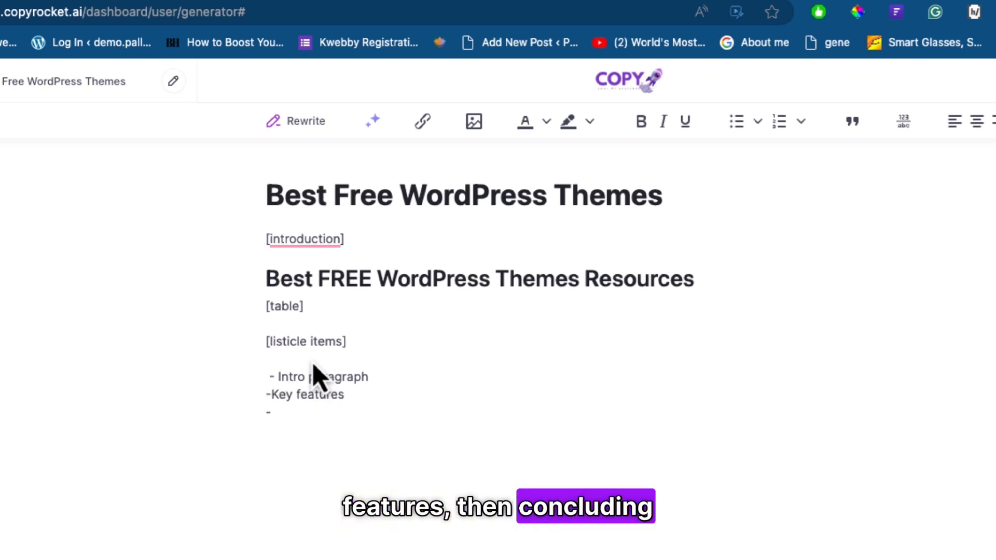
pyautogui.write('concluding paragraph')
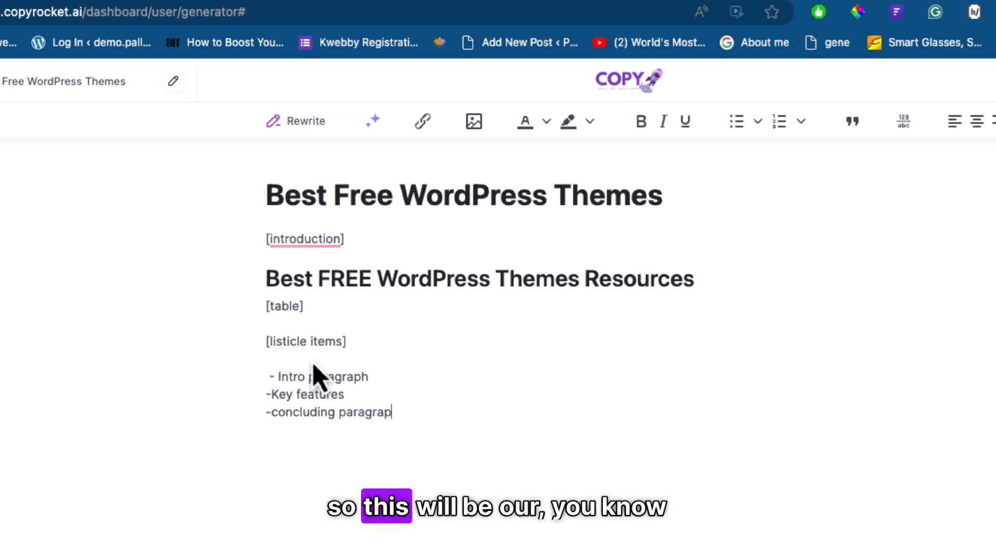
pyautogui.press('Return')
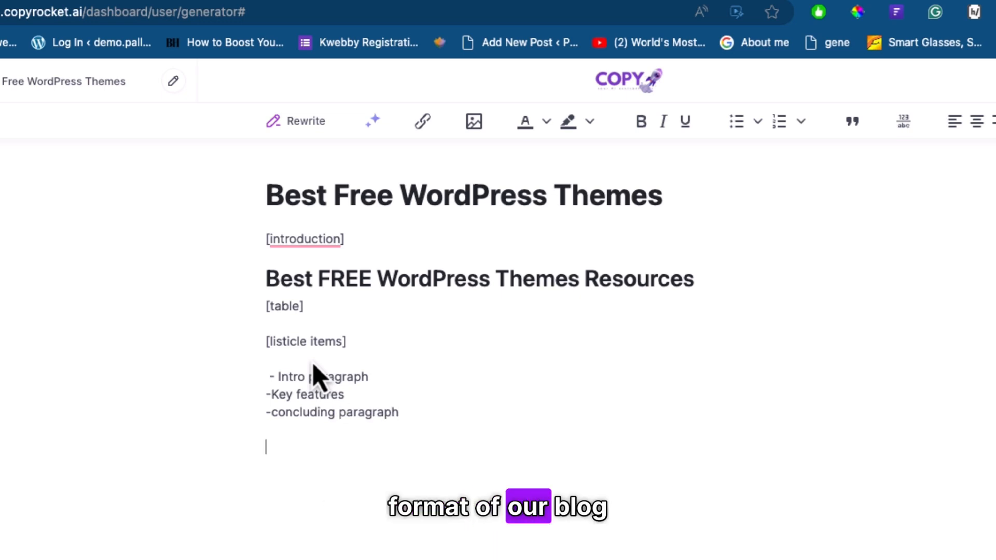
# - Add the placeholder lines "[FAQs section]" and "[Conclusion]" below the concluding paragraph line
pyautogui.write('[')
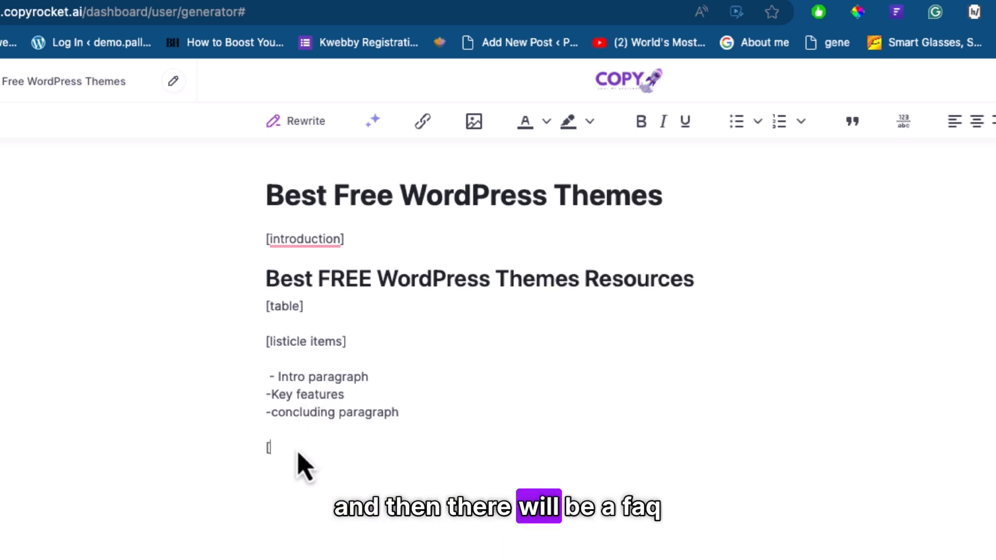
pyautogui.write('FAQs section')
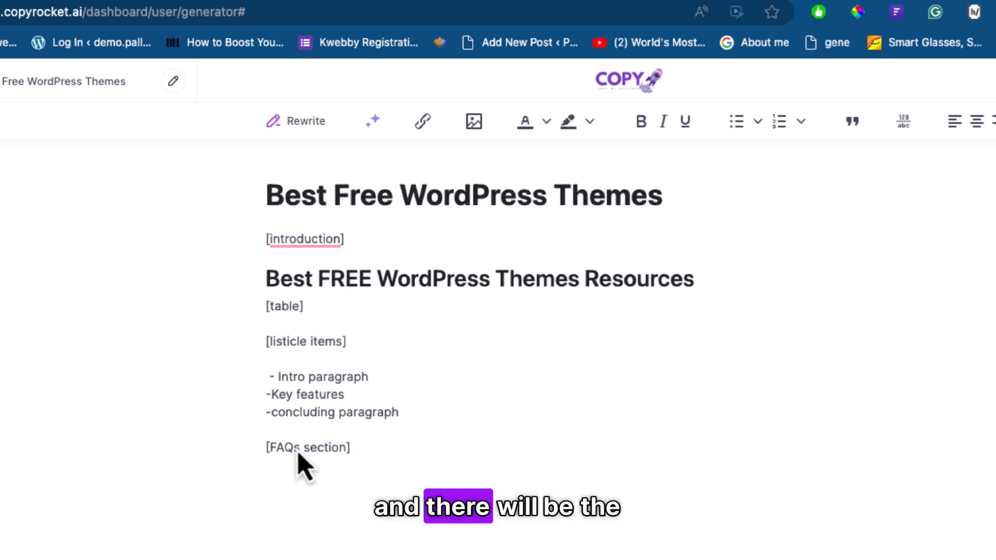
pyautogui.write('[C')
pyautogui.press('BackSpace')
pyautogui.press('BackSpace')
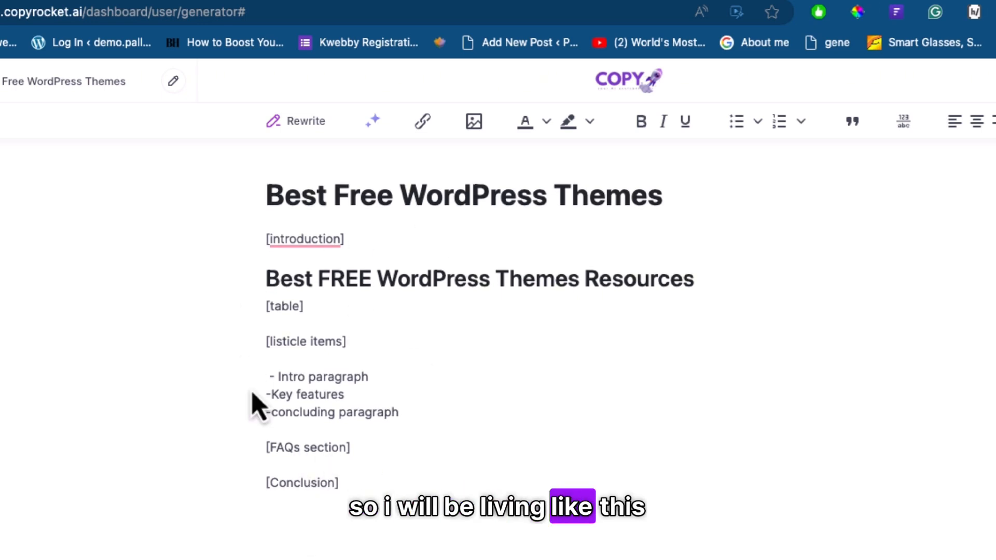
pyautogui.moveTo(275, 498); pyautogui.dragTo(207, 341)
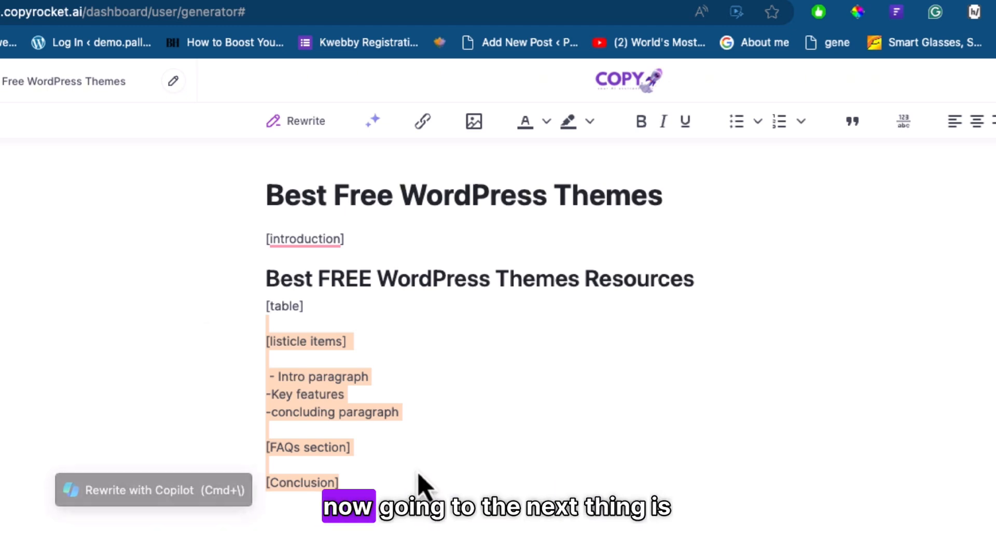
pyautogui.click(397, 474)
# - Add the line "Intent - informational" below the conclusion placeholder
pyautogui.press('Return')
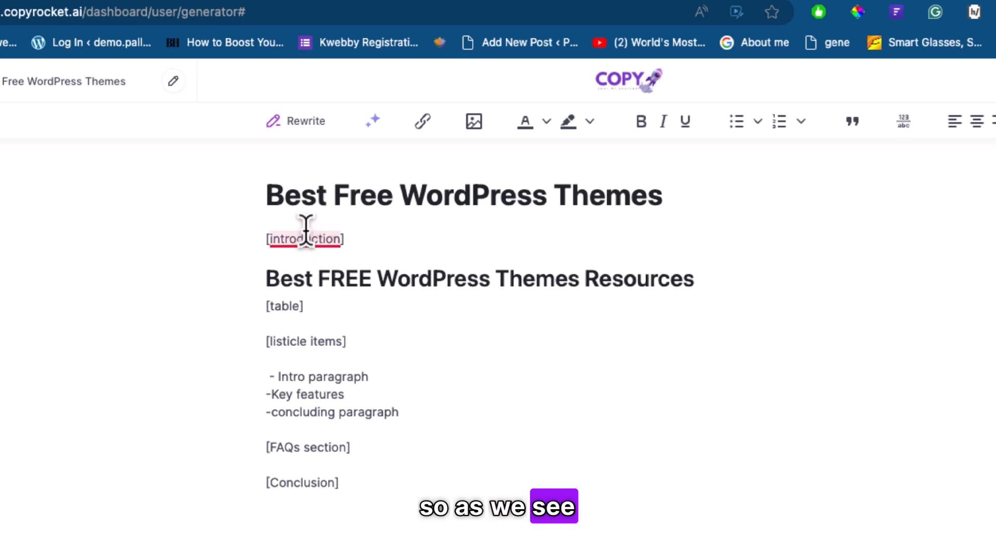
pyautogui.moveTo(266, 194); pyautogui.dragTo(685, 200)
pyautogui.click(683, 200)
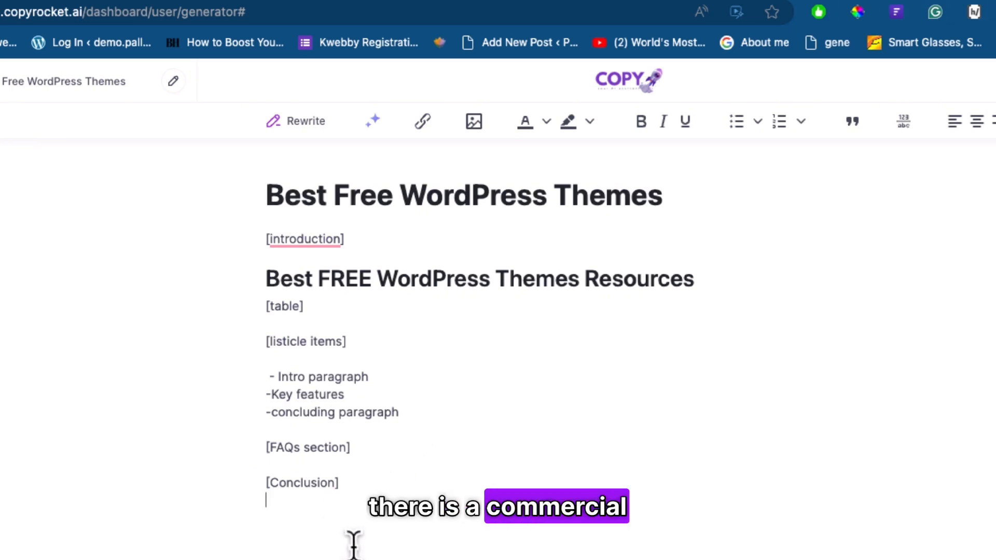
pyautogui.click(327, 516)
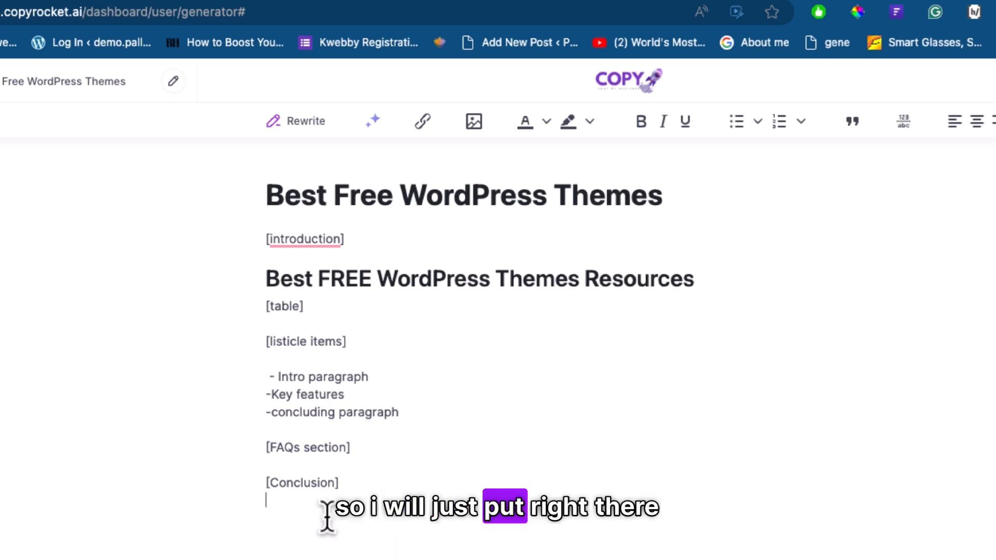
pyautogui.write('Intent - in')
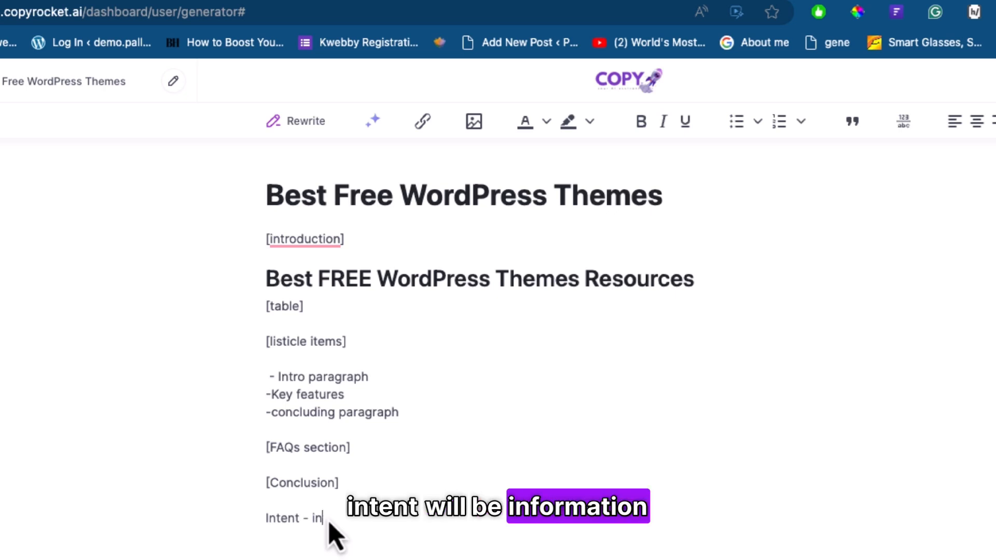
pyautogui.write('formational')
# - Copy the main heading "Best Free WordPress Themes" below the intent line and start an empty line after it
pyautogui.tripleClick(429, 216)
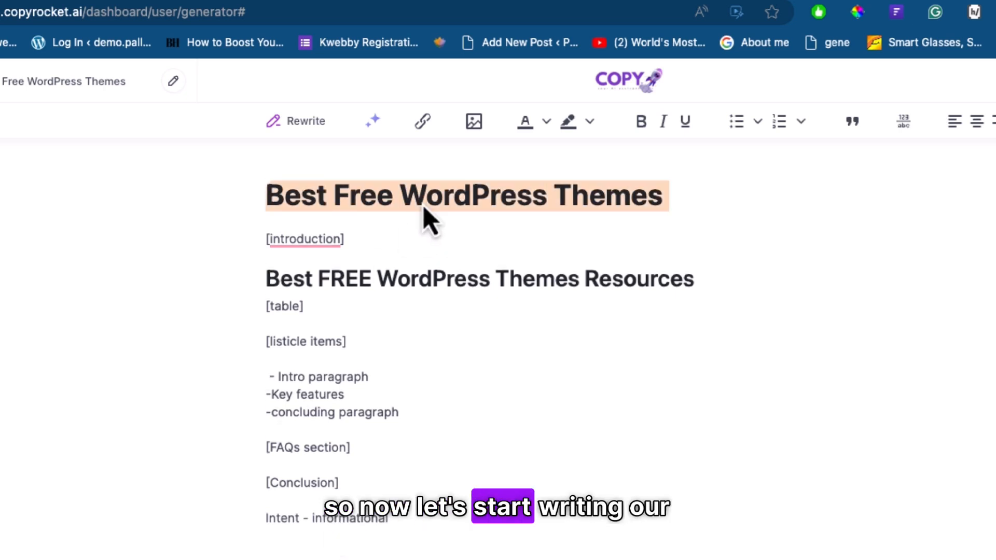
pyautogui.press('super+c')
pyautogui.click(357, 558)
pyautogui.press('Return')
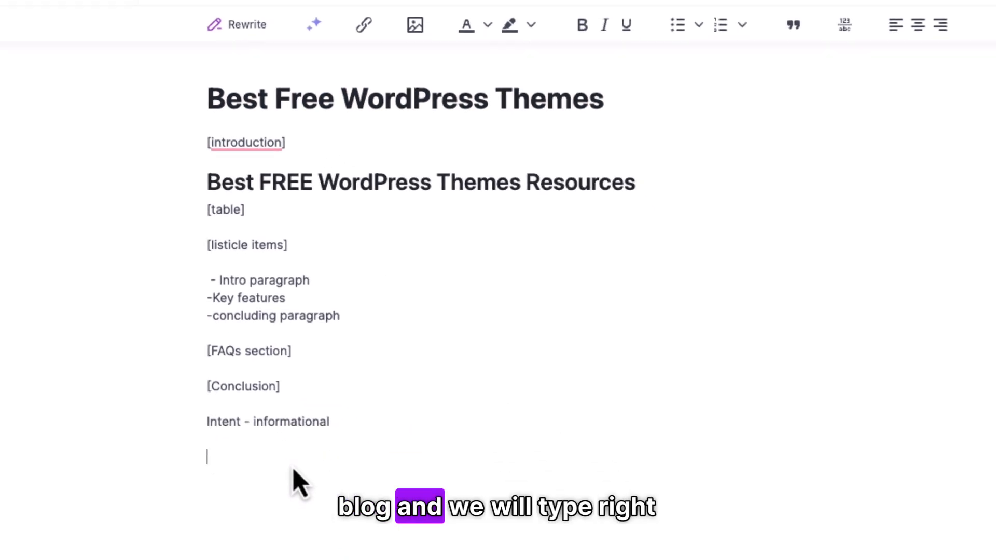
pyautogui.press('super+v')
pyautogui.press('Return')
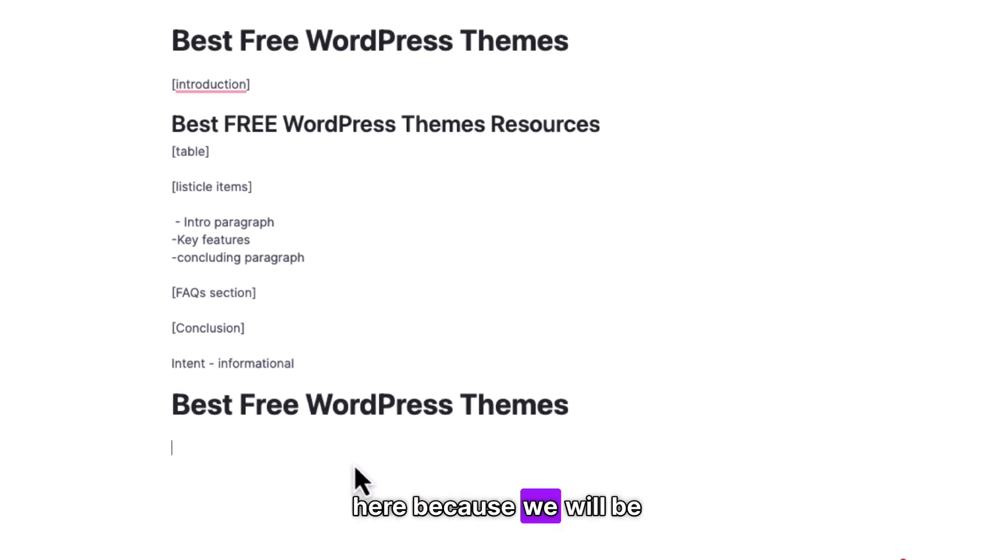
pyautogui.moveTo(342, 363); pyautogui.dragTo(156, 222)
pyautogui.click(356, 228)
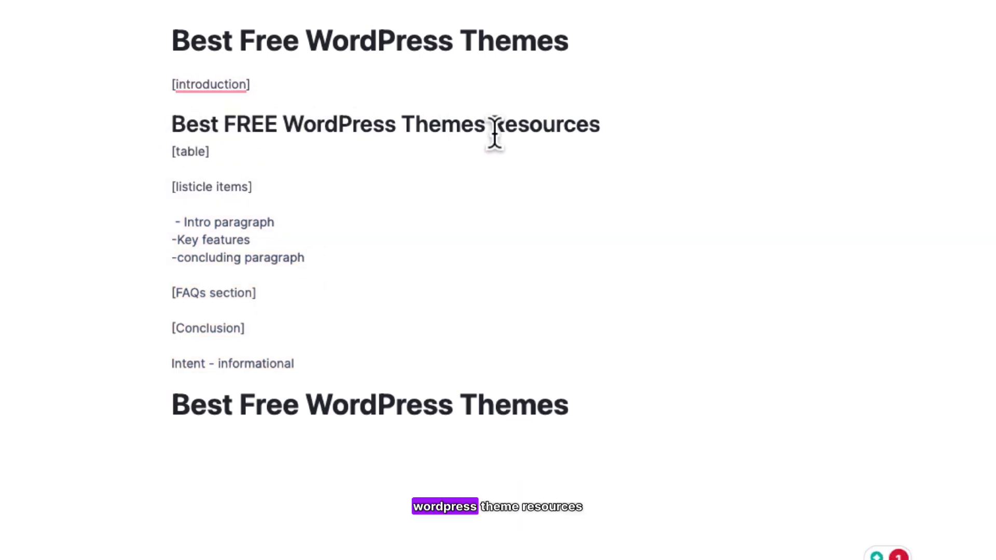
pyautogui.moveTo(484, 124); pyautogui.dragTo(171, 127)
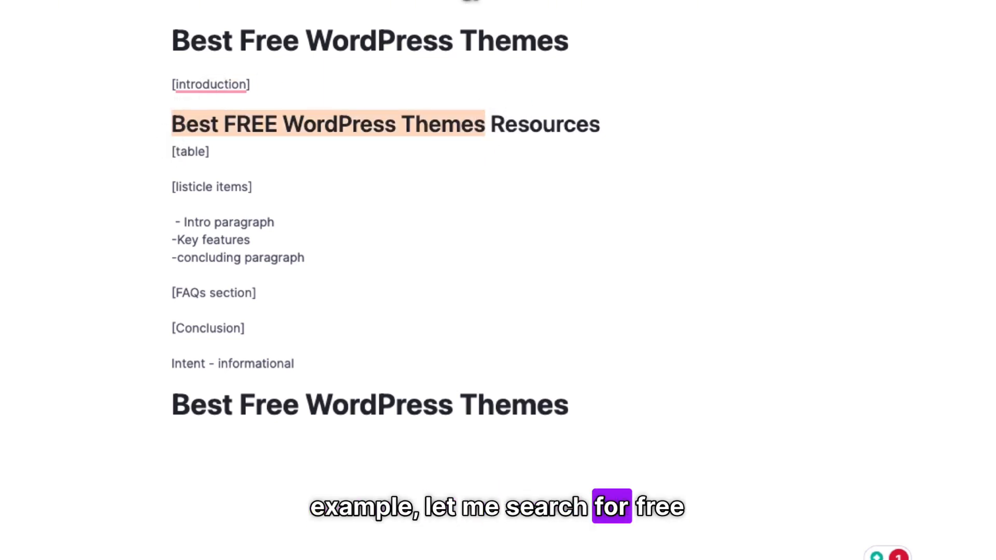
pyautogui.click(315, 126)
# - Copy "FREE WordPress Themes" from the second-level heading and search Google for it in the Editor.md browser tab
pyautogui.moveTo(230, 125); pyautogui.dragTo(484, 123)
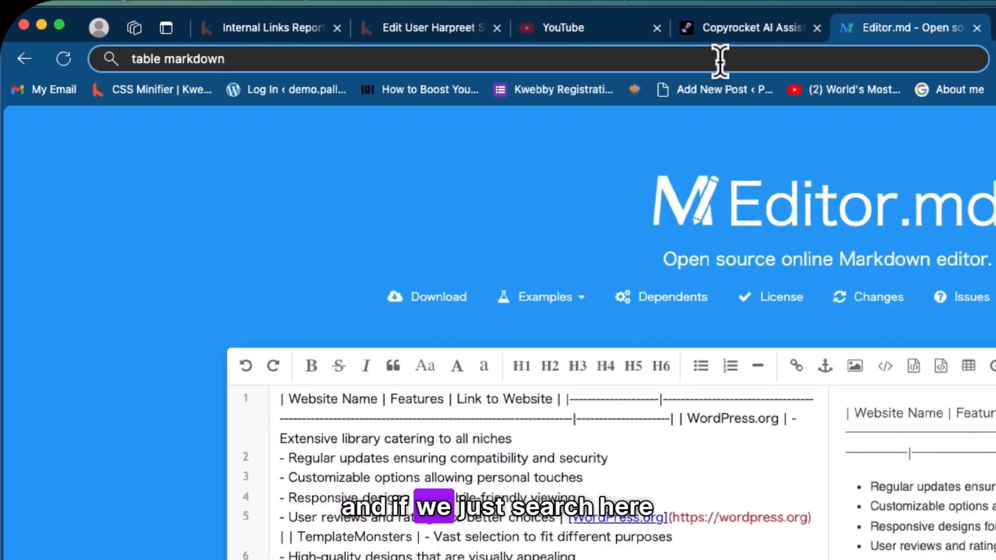
pyautogui.press('super+a')
pyautogui.press('super+v')
pyautogui.press('Return')
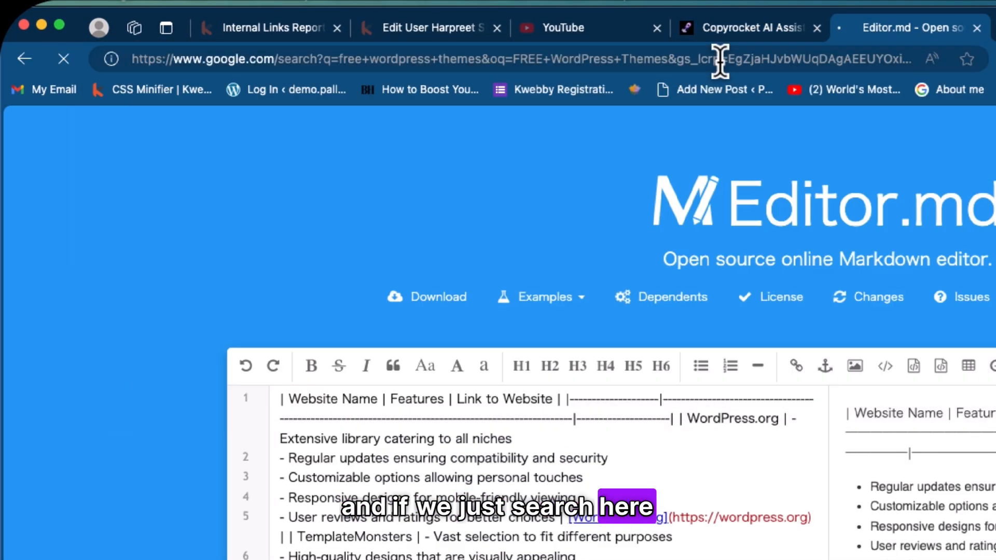
# - Open the WordPress.org Theme Directory and TemplateMonster search results in new browser tabs
pyautogui.scroll(-5, 366, 487)
pyautogui.scroll(3, 366, 483)
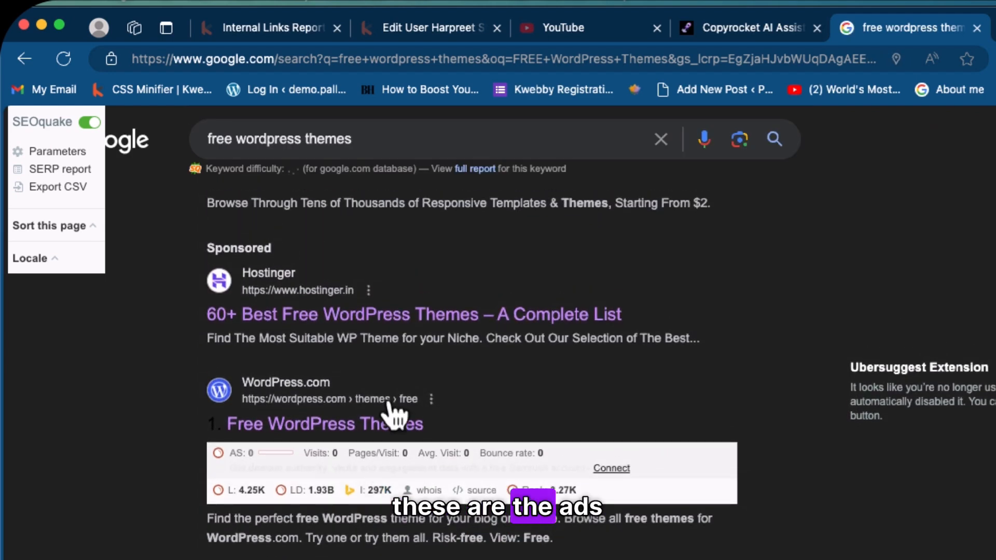
pyautogui.scroll(-5, 342, 467)
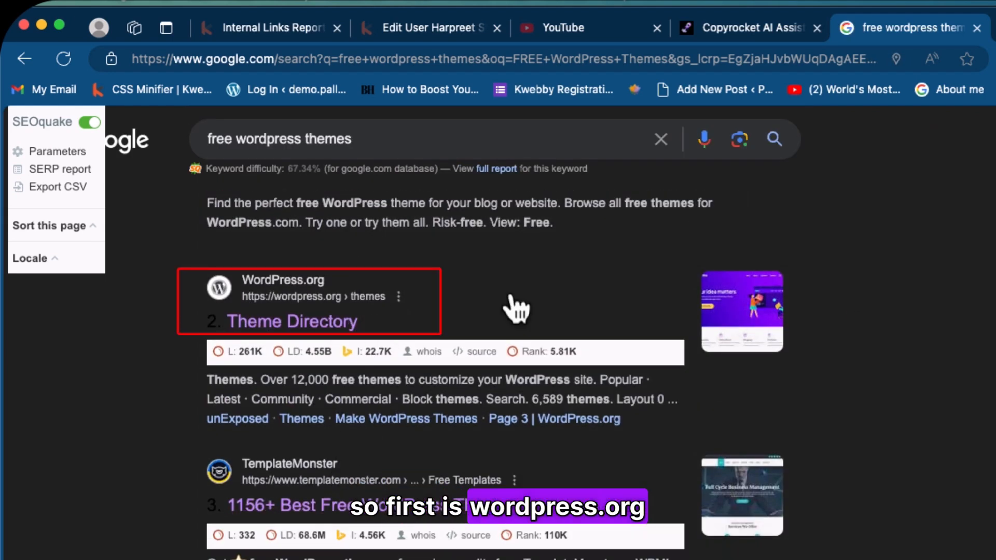
pyautogui.keyDown('super'); pyautogui.click(333, 319); pyautogui.keyUp('super')
pyautogui.scroll(-2, 415, 399)
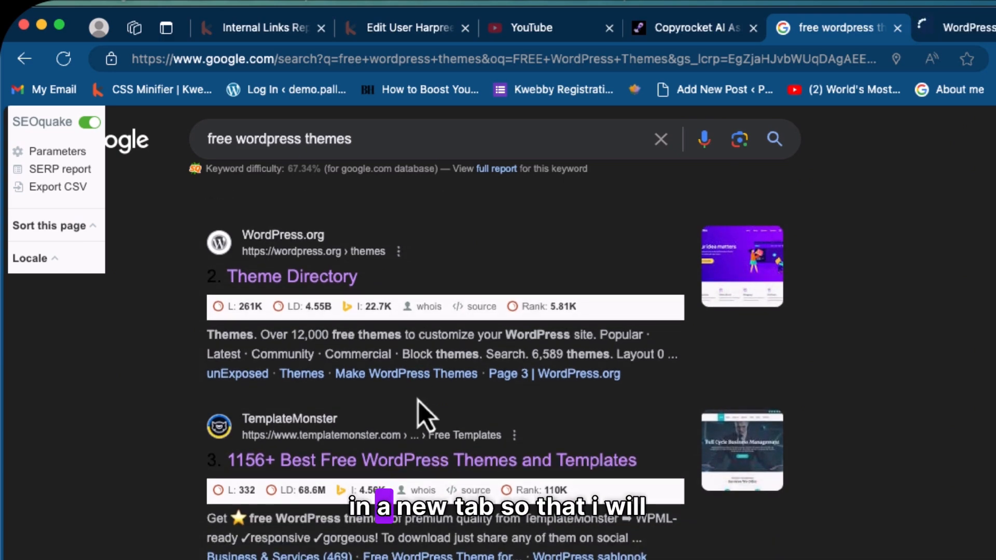
pyautogui.scroll(-2, 417, 401)
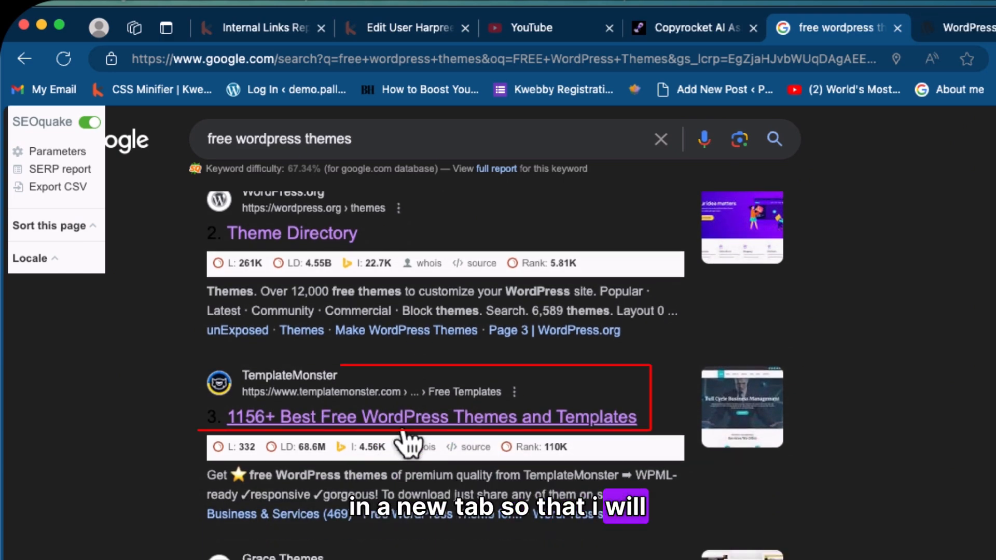
pyautogui.keyDown('super'); pyautogui.click(412, 423); pyautogui.keyUp('super')
# - Open the Grace Themes and ThemeREX free theme results in new browser tabs
pyautogui.scroll(-10, 446, 363)
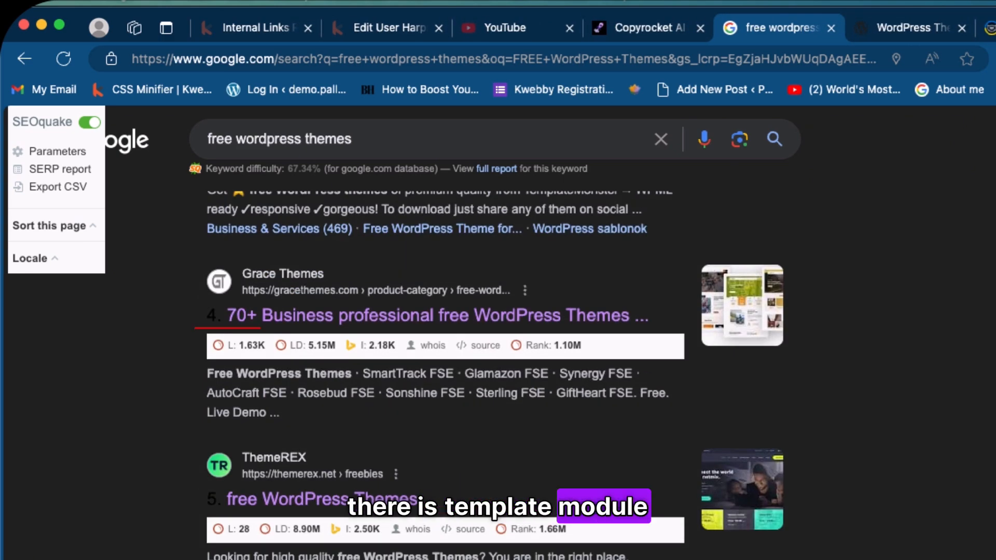
pyautogui.keyDown('super'); pyautogui.click(435, 318); pyautogui.keyUp('super')
pyautogui.scroll(-5, 420, 435)
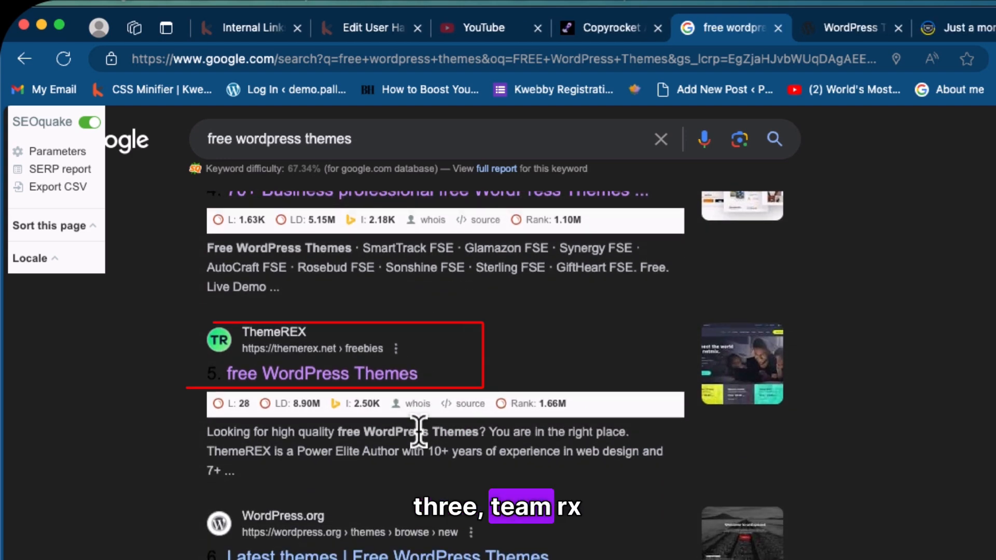
pyautogui.keyDown('super'); pyautogui.click(394, 379); pyautogui.keyUp('super')
pyautogui.scroll(-5, 367, 538)
pyautogui.scroll(-4, 372, 547)
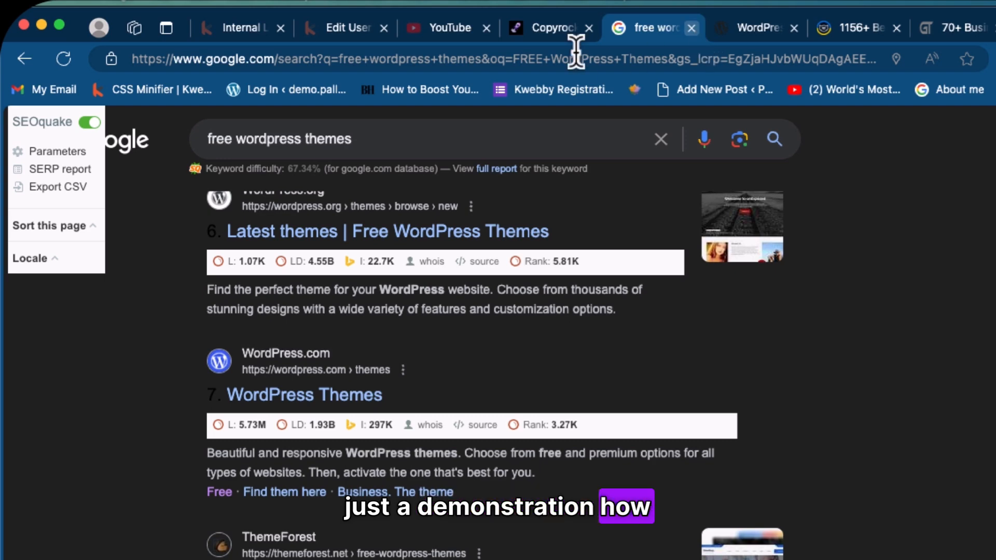
# - Switch back to the CopyRocket document and add a "Prompt" line between the intent line and the copied main heading
pyautogui.press('super+w')
pyautogui.click(560, 43)
pyautogui.click(367, 531)
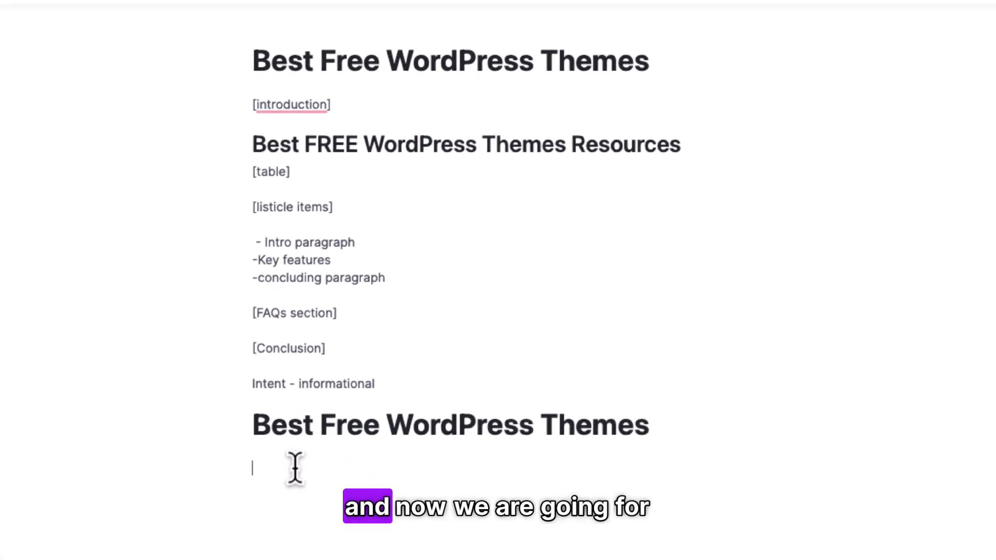
pyautogui.press('Return')
pyautogui.write('Prompt')
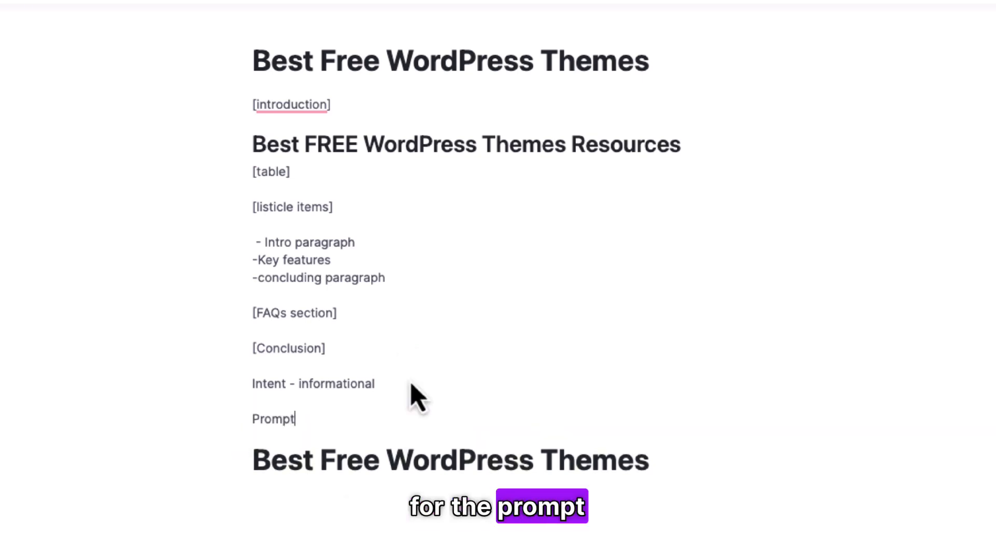
pyautogui.click(342, 527)
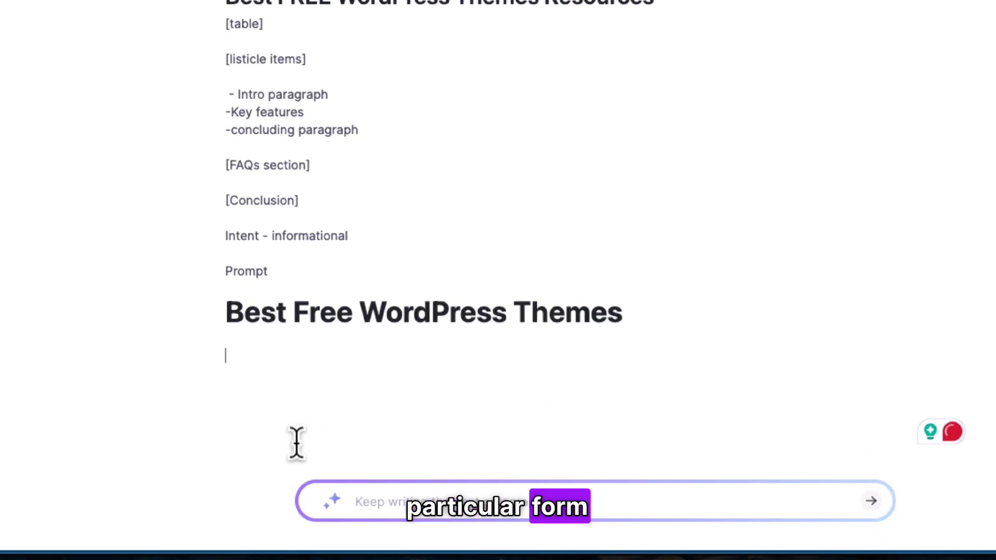
pyautogui.click(421, 504)
pyautogui.click(301, 489)
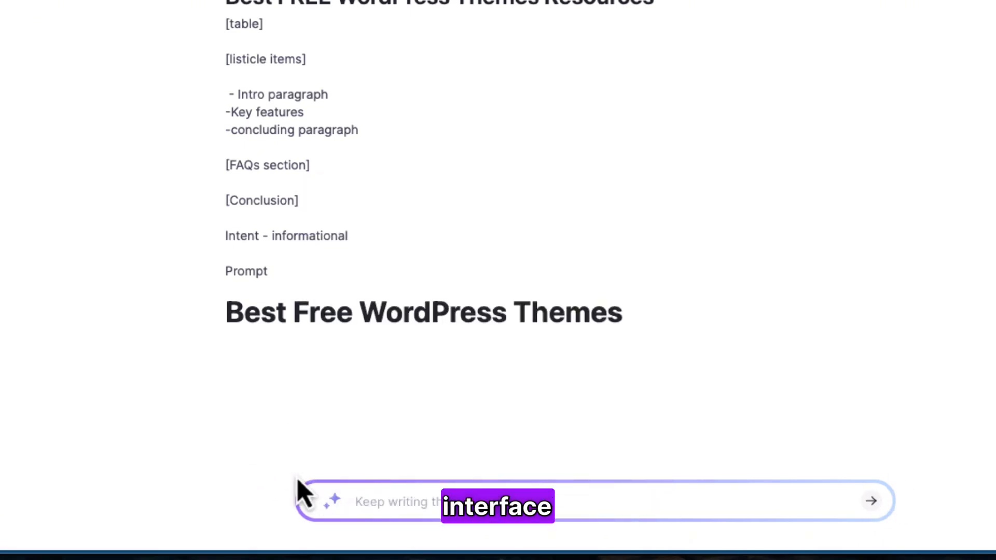
pyautogui.click(332, 500)
pyautogui.click(282, 363)
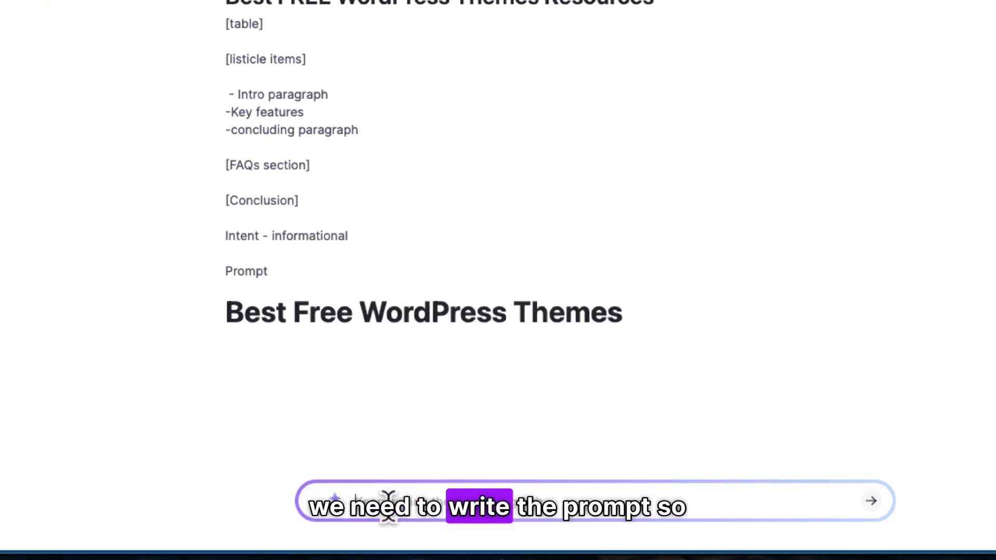
pyautogui.click(395, 495)
pyautogui.click(265, 355)
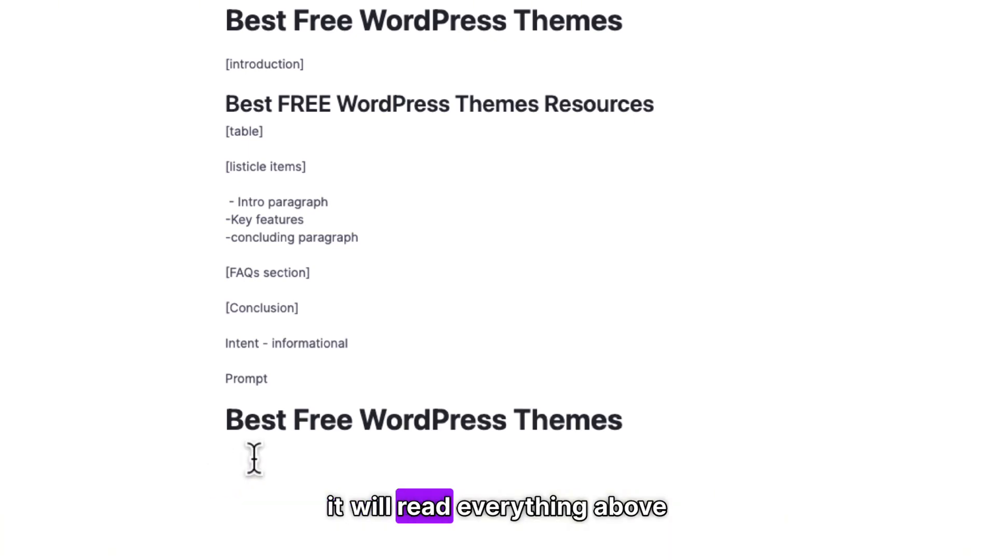
pyautogui.moveTo(253, 458); pyautogui.dragTo(207, 211)
pyautogui.click(227, 474)
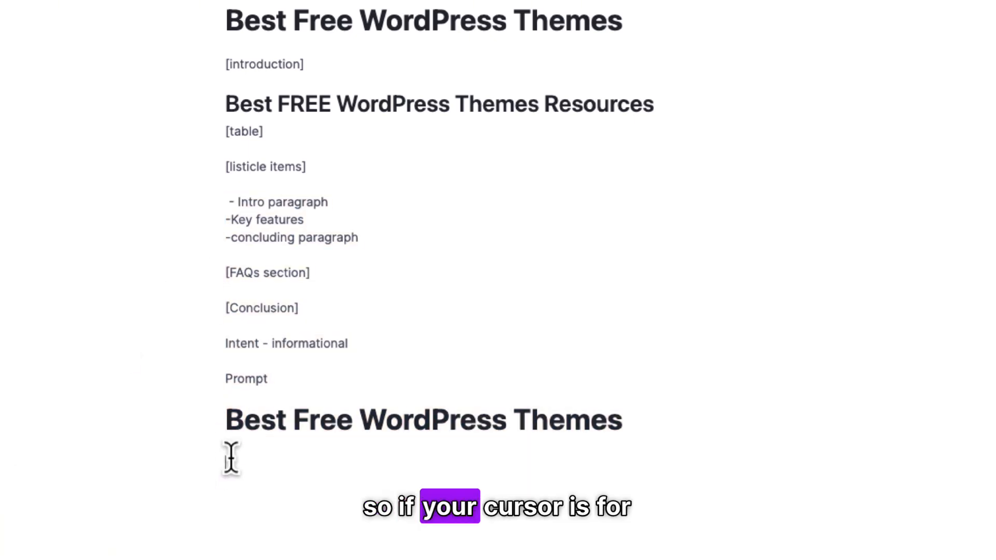
# - Insert an empty line below the [introduction] placeholder and remove it again
pyautogui.click(339, 75)
pyautogui.press('Return')
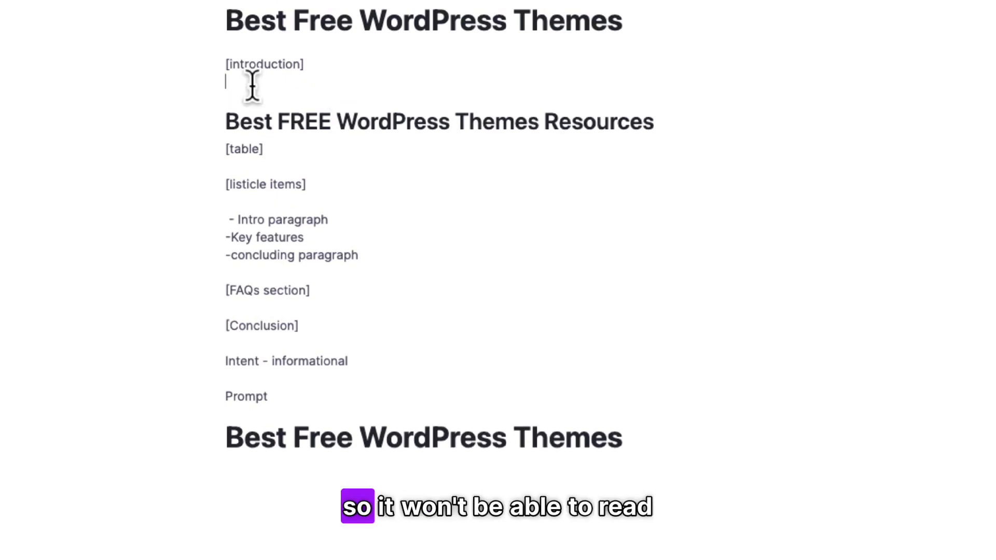
pyautogui.click(253, 79)
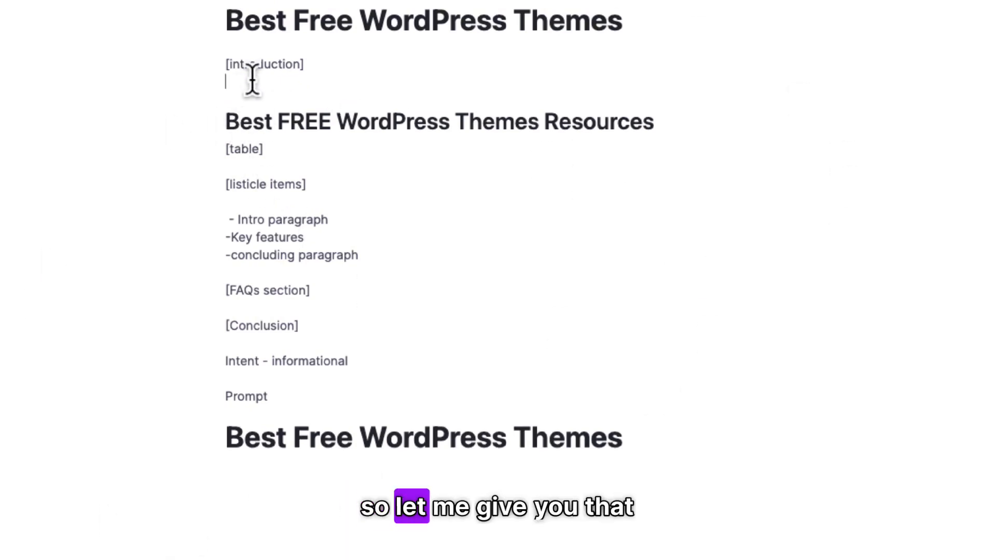
pyautogui.press('BackSpace')
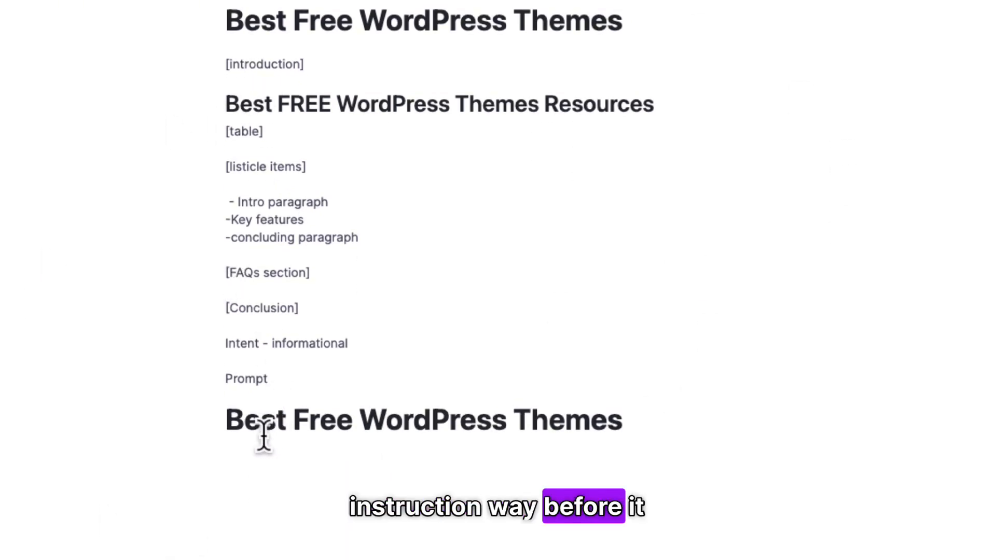
# - Extend the Prompt line with "- Write introduction paragraph for above blog title in"
pyautogui.click(323, 371)
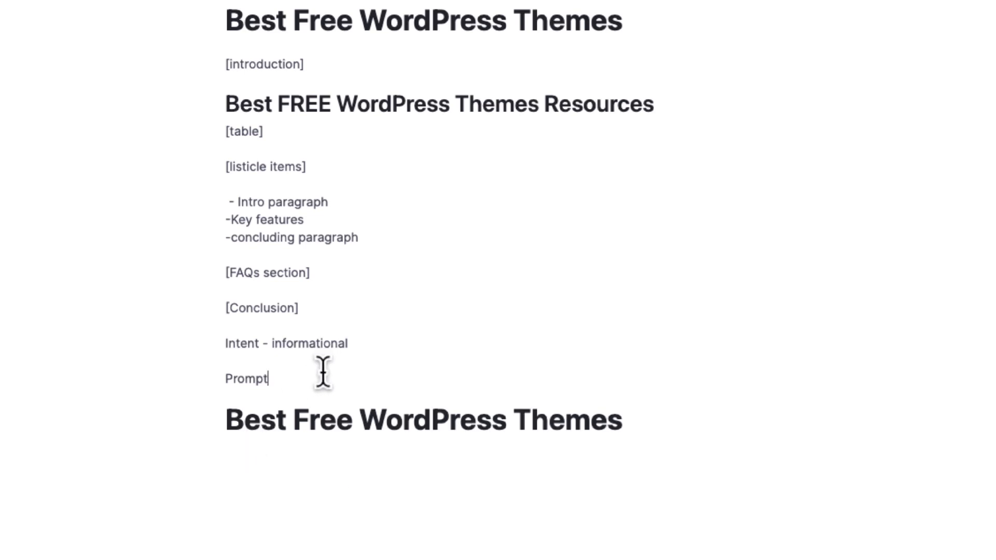
pyautogui.write('- ')
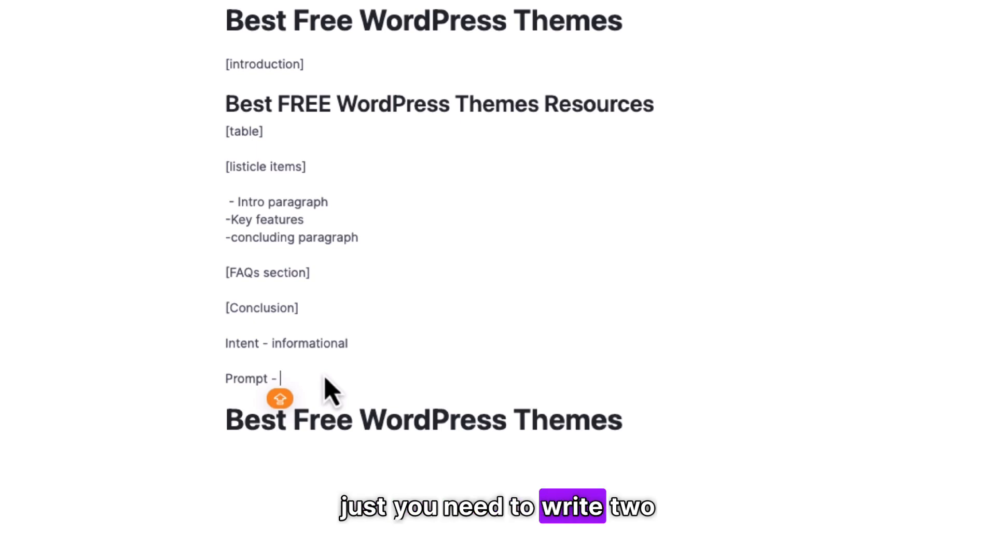
pyautogui.write('Write ')
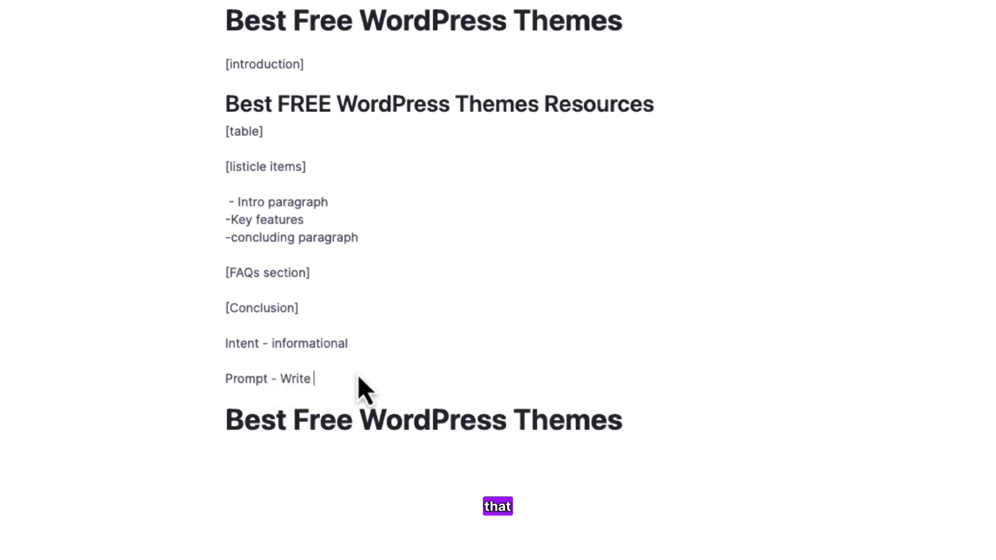
pyautogui.write('introduction paragra')
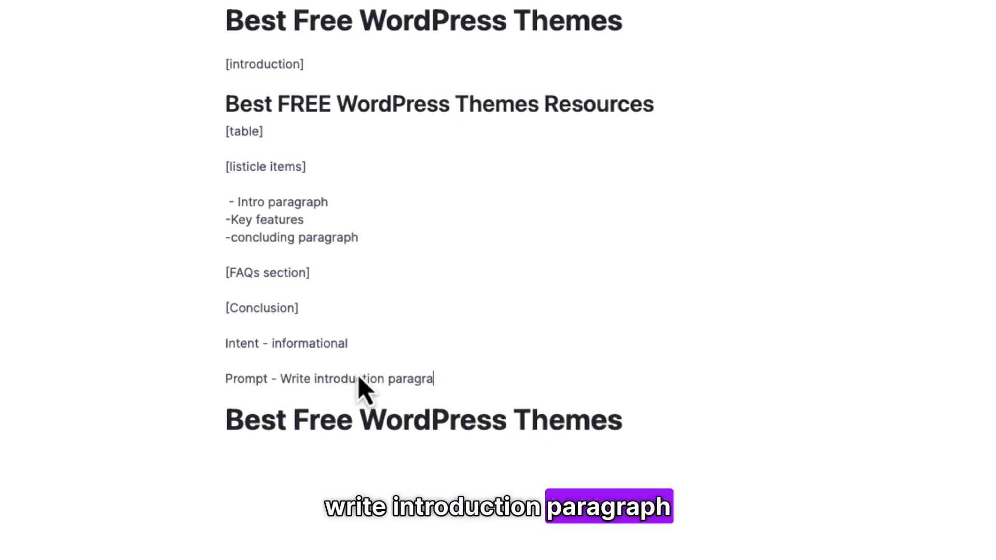
pyautogui.write('ph for above blog title')
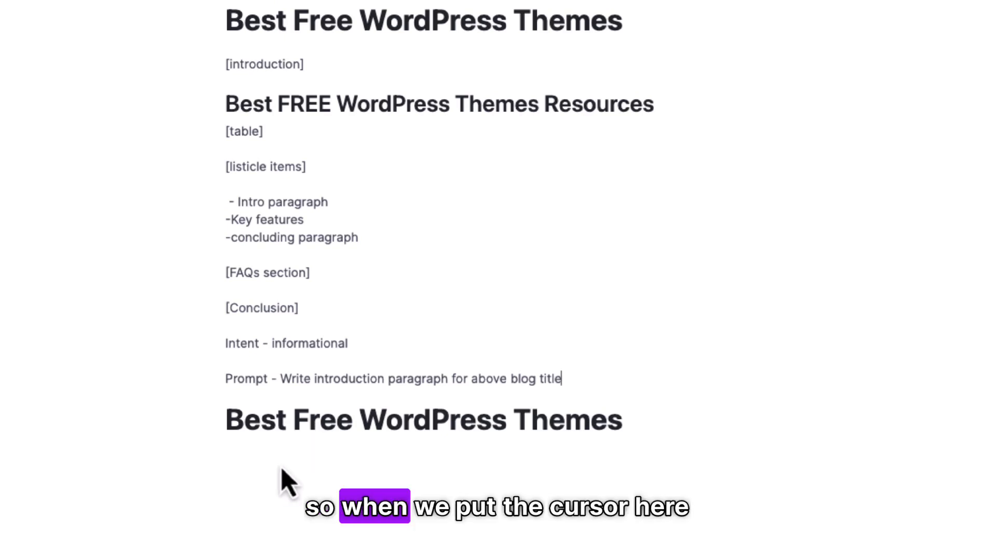
pyautogui.click(245, 466)
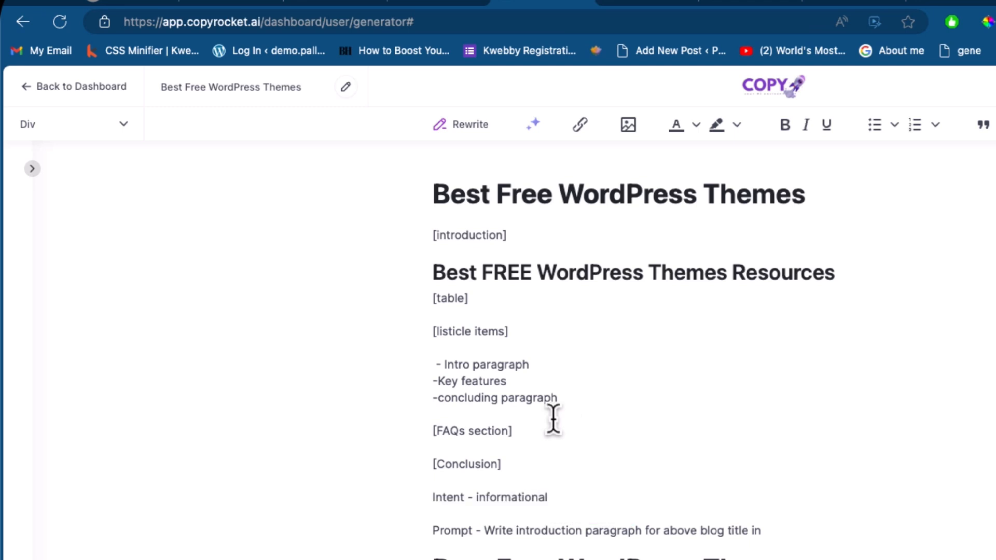
# - Search the templates for "tone" and view the Writing Tone Detector form before returning to the document
pyautogui.click(32, 169)
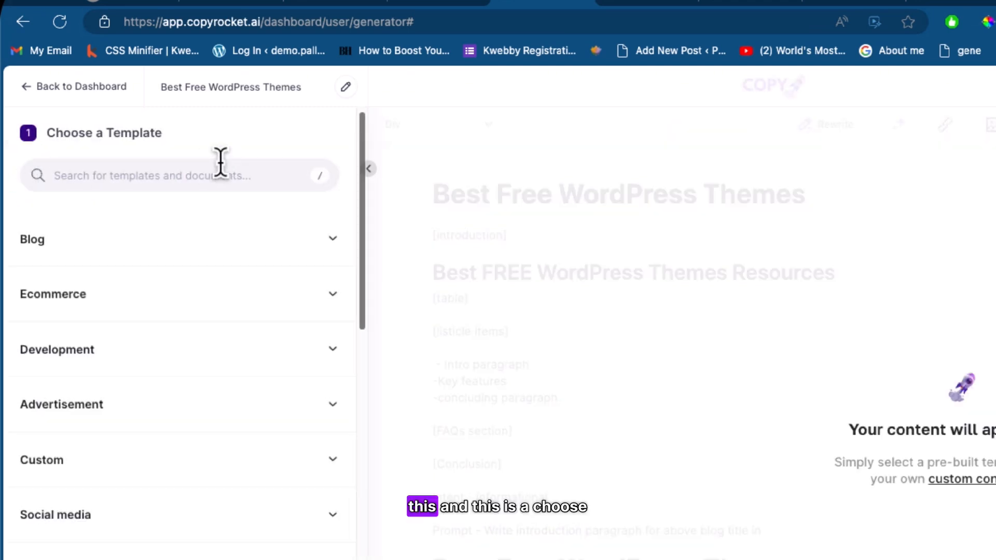
pyautogui.click(137, 175)
pyautogui.write('tone')
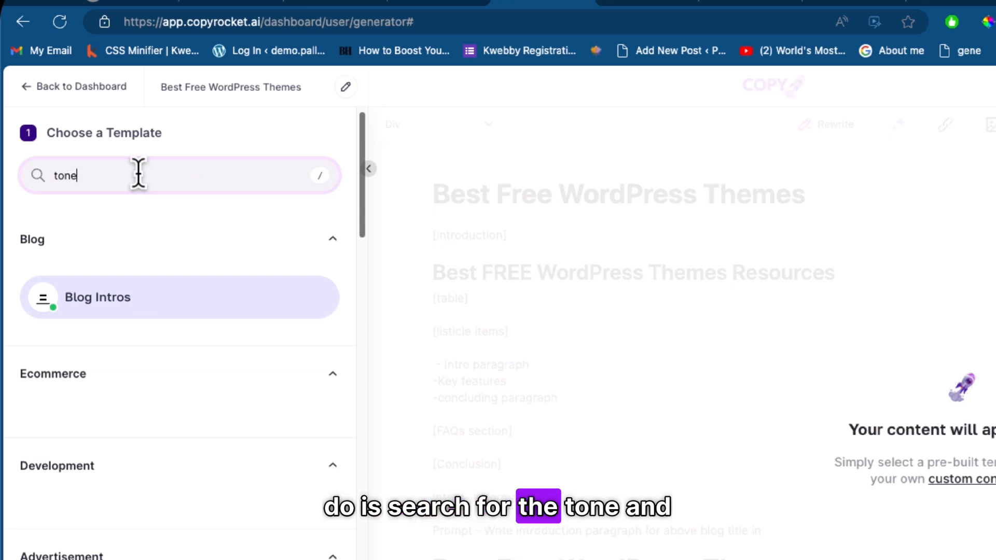
pyautogui.scroll(-10, 111, 390)
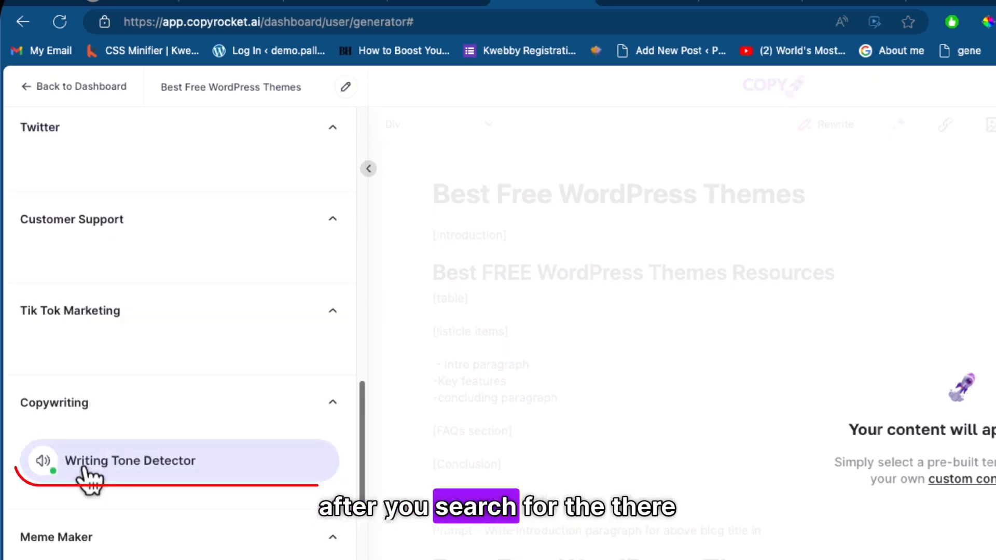
pyautogui.click(107, 470)
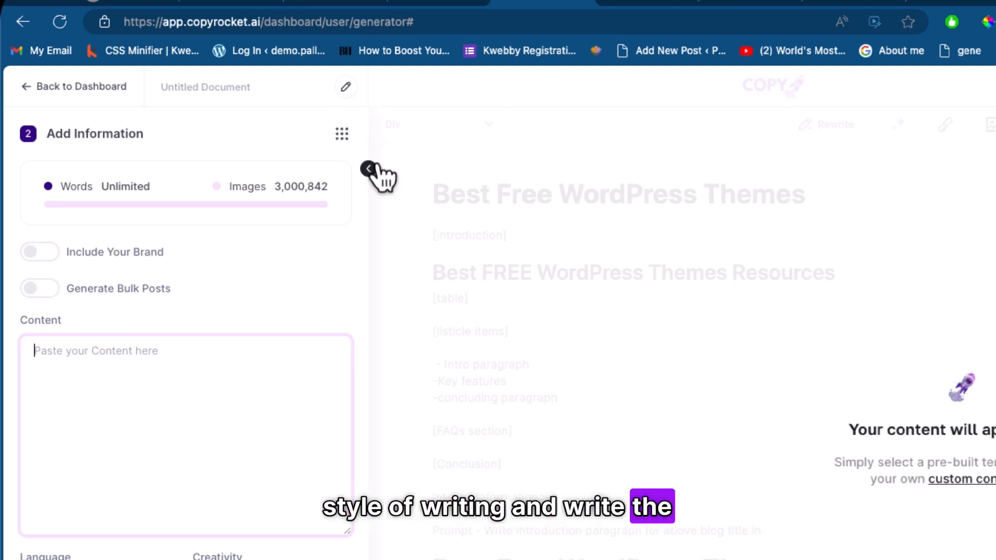
pyautogui.click(369, 170)
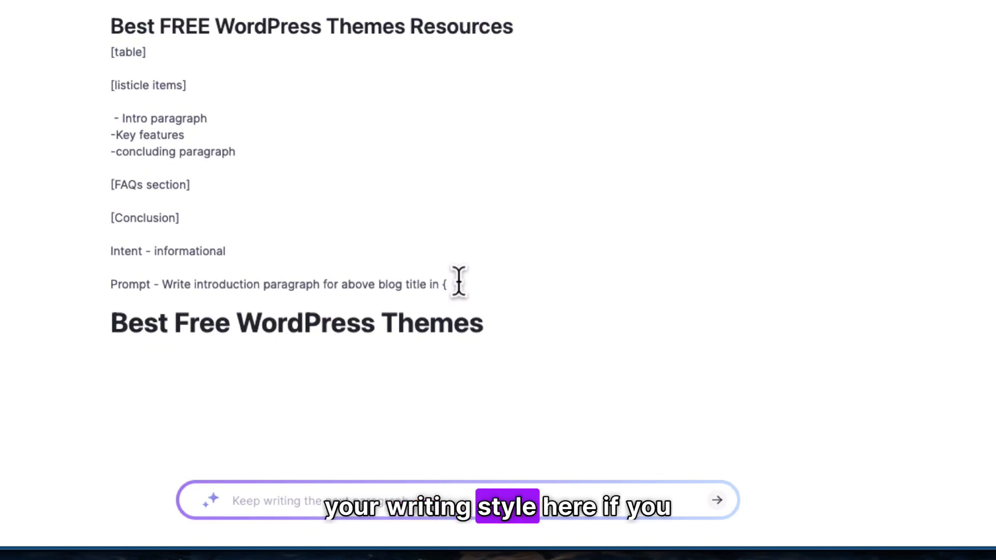
# - Finish the Prompt line with "conversational style and casual tone. Intent of writing should be informational."
pyautogui.write('tyle}')
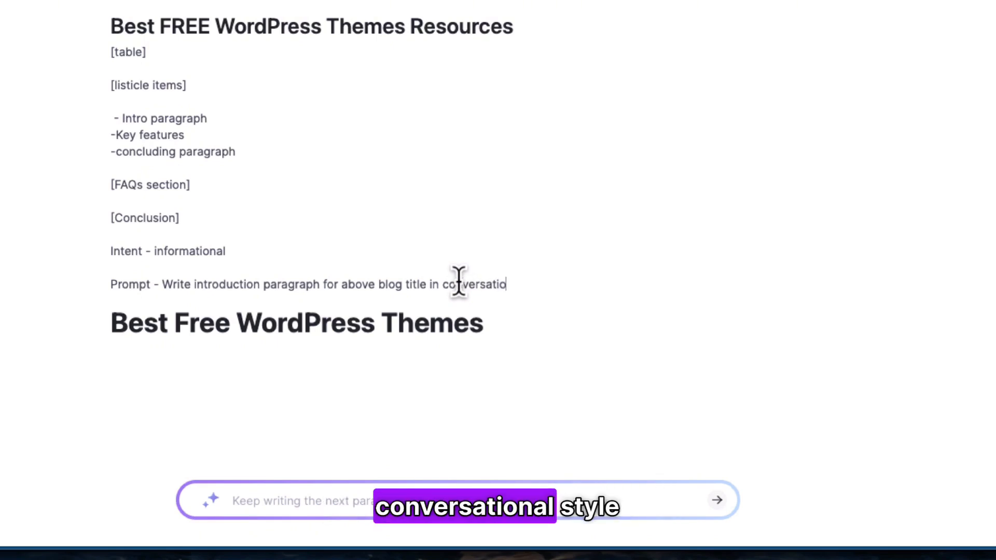
pyautogui.write('styl')
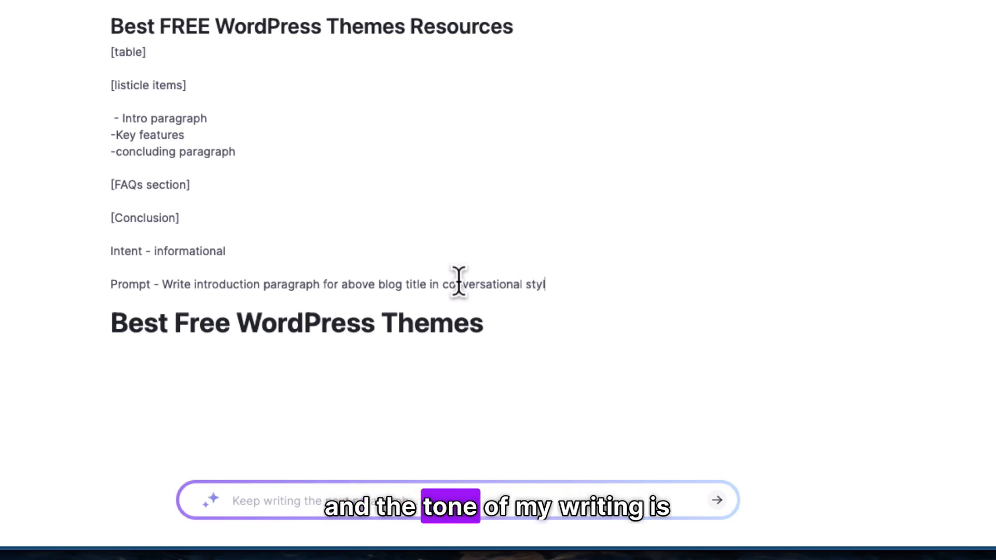
pyautogui.write('e and casual tone.')
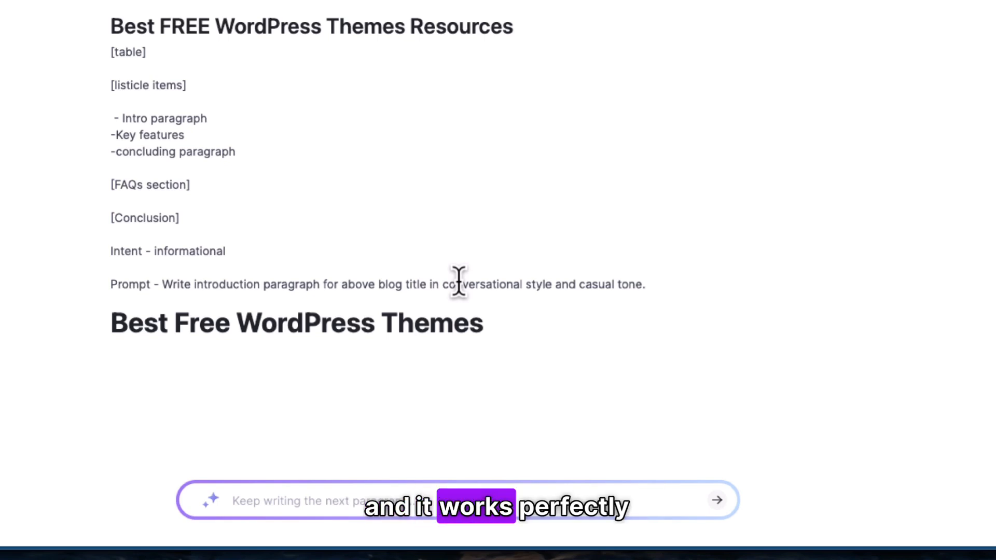
pyautogui.write(' Intent of w')
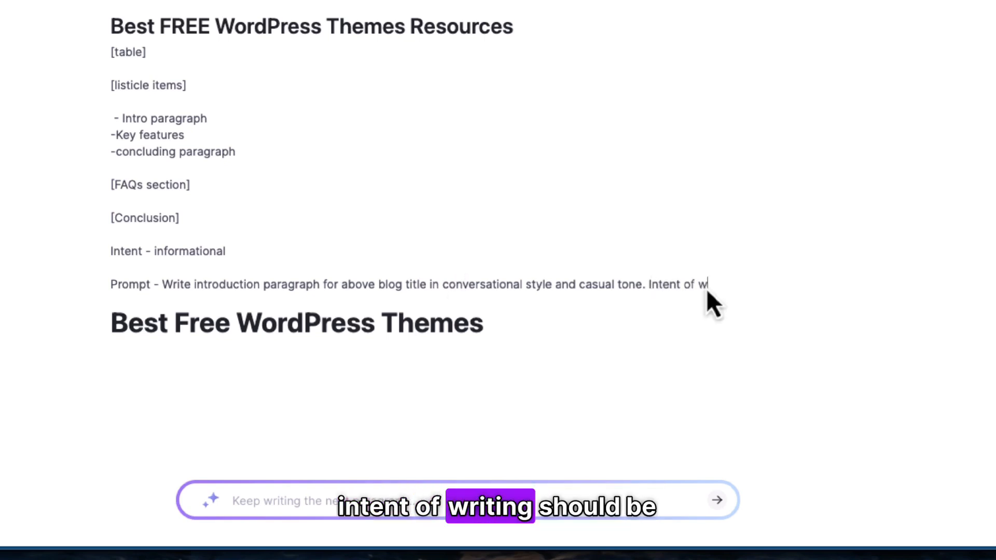
pyautogui.write('riting should be inform')
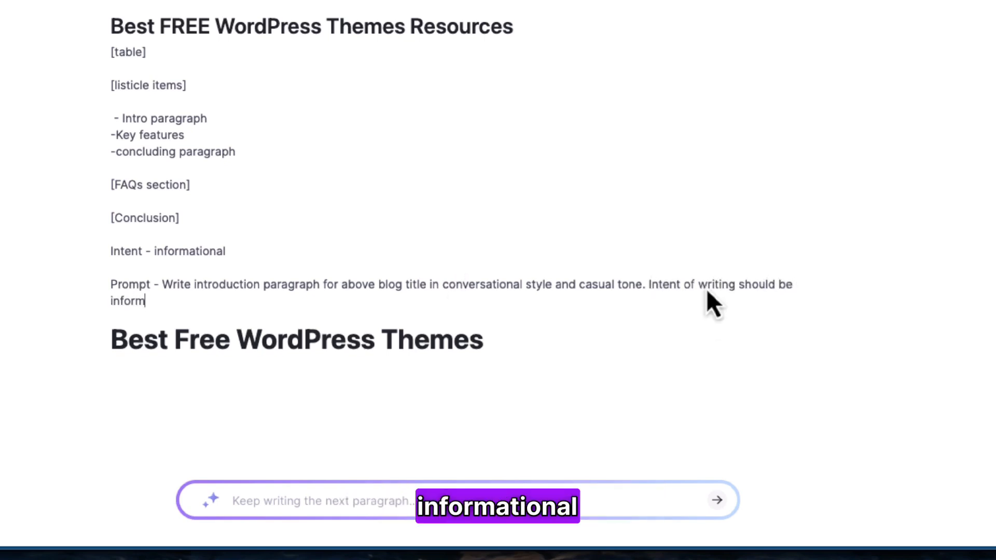
pyautogui.write('ational.')
# - Copy the instruction from the Prompt line and submit it to the AI writer to generate the introduction under the second "Best Free WordPress Themes" heading
pyautogui.moveTo(711, 296); pyautogui.dragTo(176, 295)
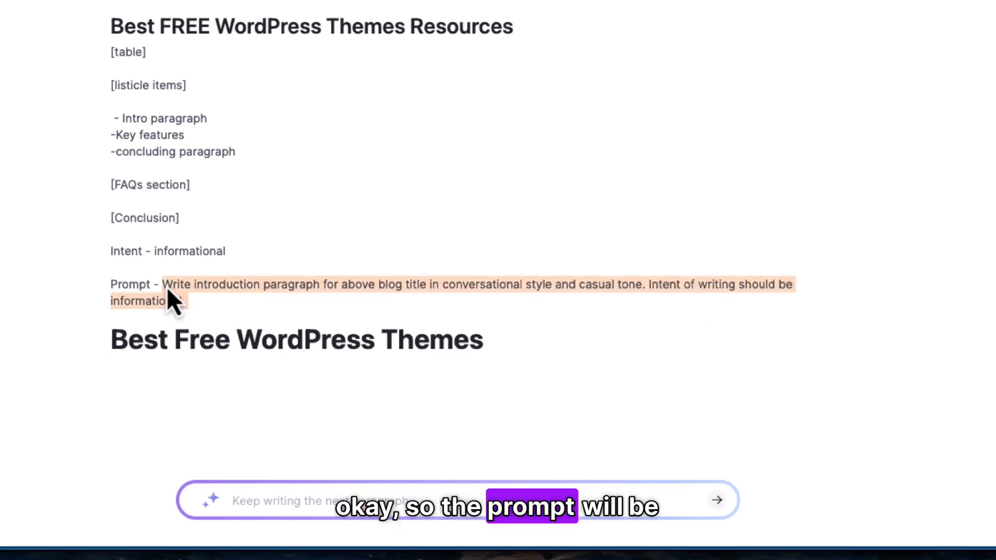
pyautogui.click(259, 488)
pyautogui.click(106, 383)
pyautogui.click(116, 379)
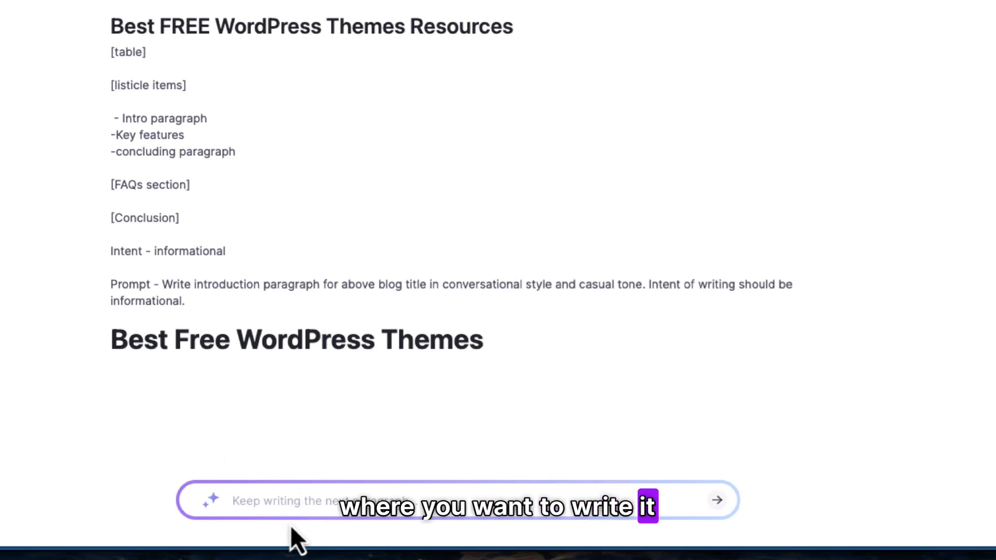
pyautogui.click(296, 500)
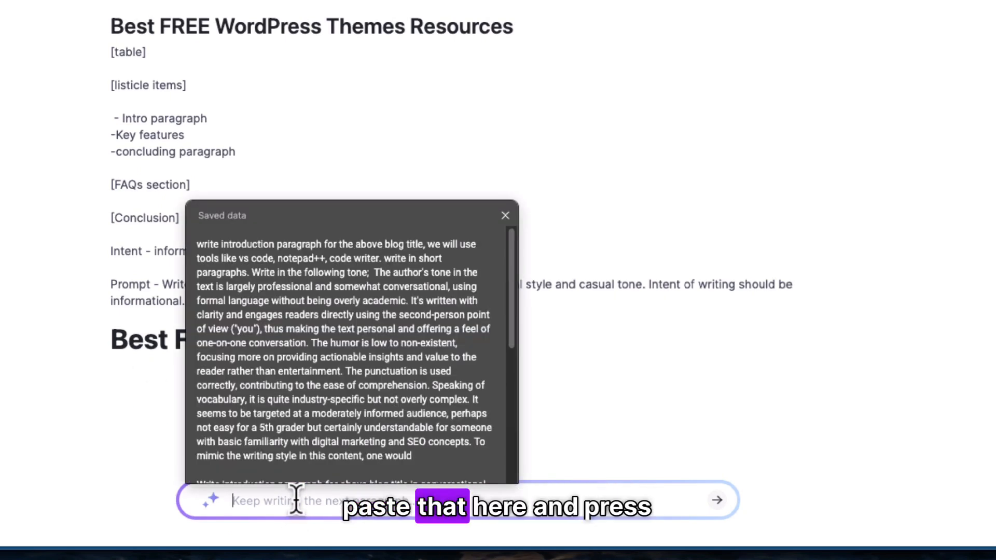
pyautogui.write('Write introduction paragraph for above blog title in conversational style and casual tone. Intent of writing should be informational.')
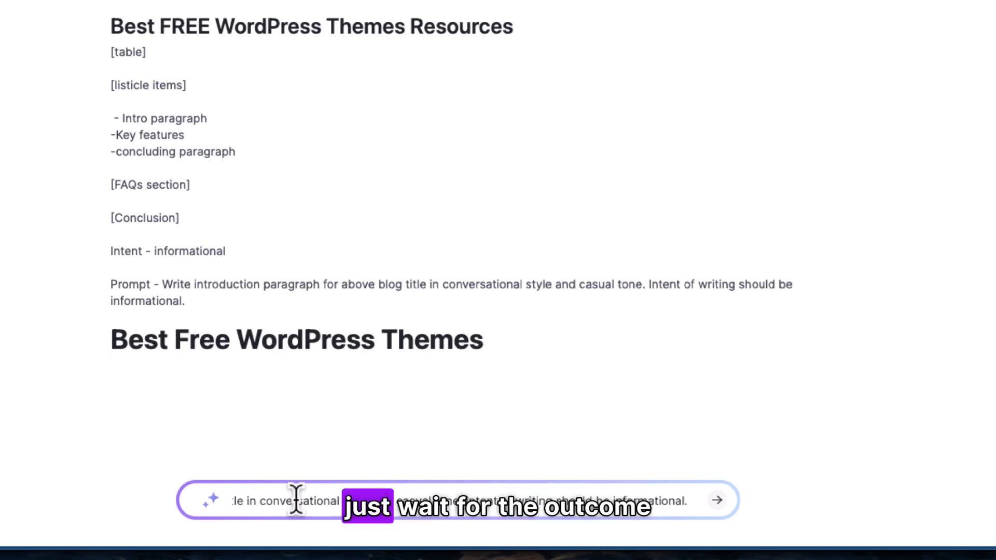
pyautogui.press('Return')
# - Split the generated introduction into short paragraphs after "Hey there!", "you're in the right place." and "absolutely nothing."
pyautogui.press('BackSpace')
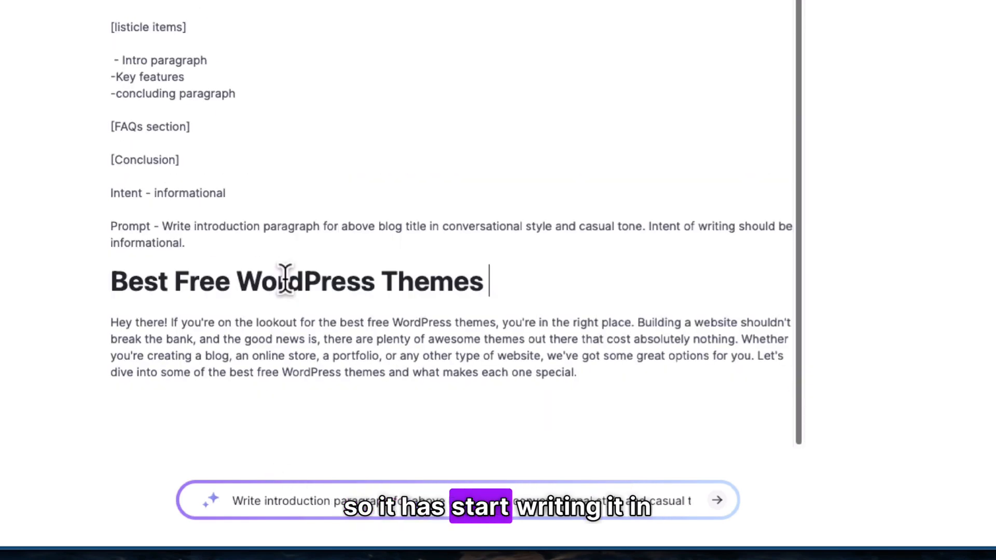
pyautogui.press('Return')
pyautogui.press('Return')
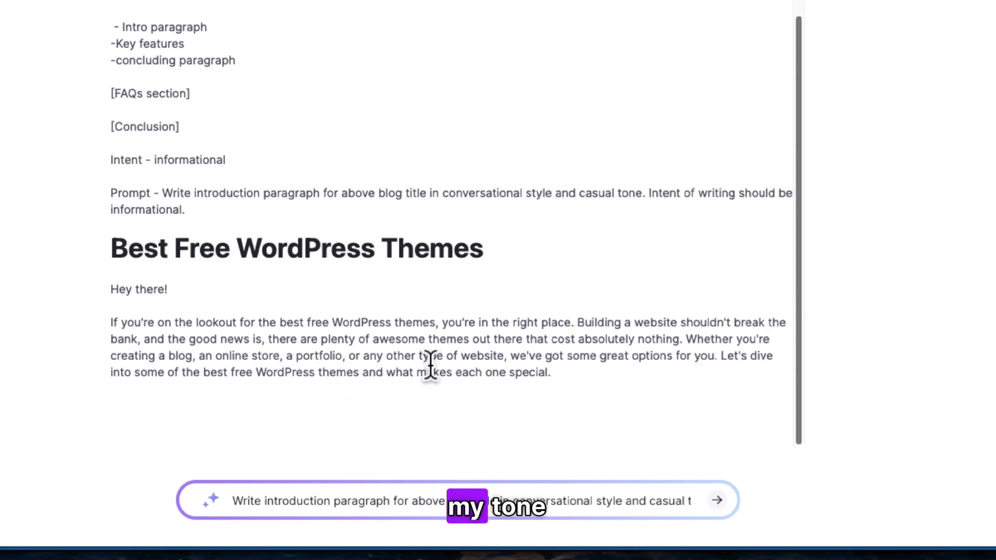
pyautogui.click(575, 322)
pyautogui.press('Return')
pyautogui.press('Return')
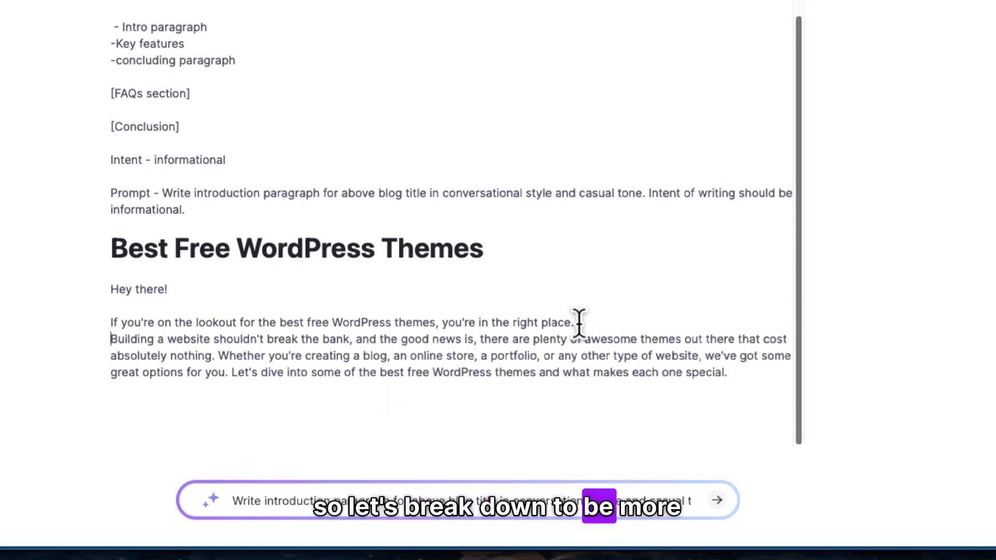
pyautogui.click(217, 356)
pyautogui.press('Return')
pyautogui.press('Return')
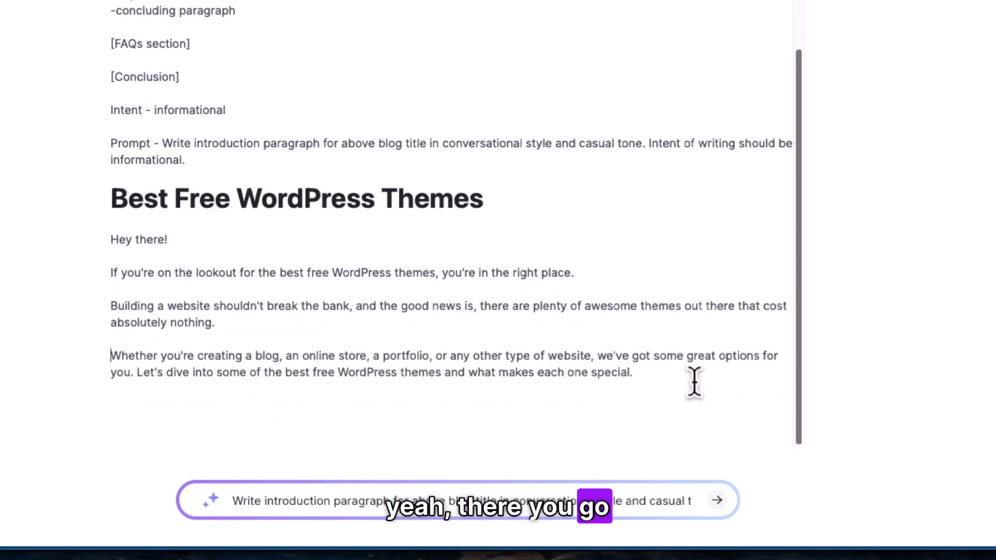
# - Place the outline's "Best FREE WordPress Themes Resources" heading below the introduction and add a "[table]" placeholder under it
pyautogui.scroll(-1, 453, 334)
pyautogui.scroll(4, 364, 267)
pyautogui.tripleClick(277, 26)
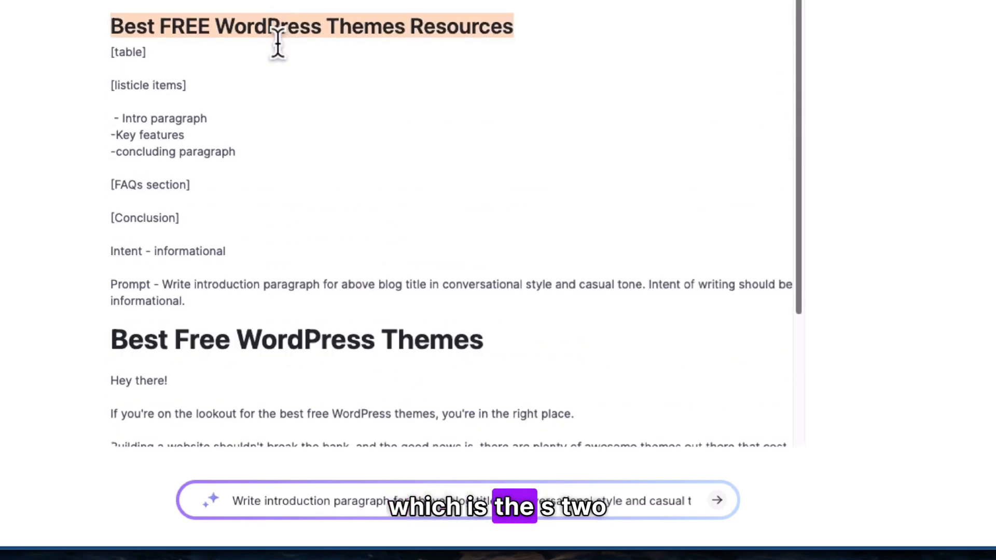
pyautogui.hotkey('ctrl', 'x')
pyautogui.scroll(-3, 255, 245)
pyautogui.click(174, 371)
pyautogui.hotkey('ctrl', 'v')
pyautogui.write('[t')
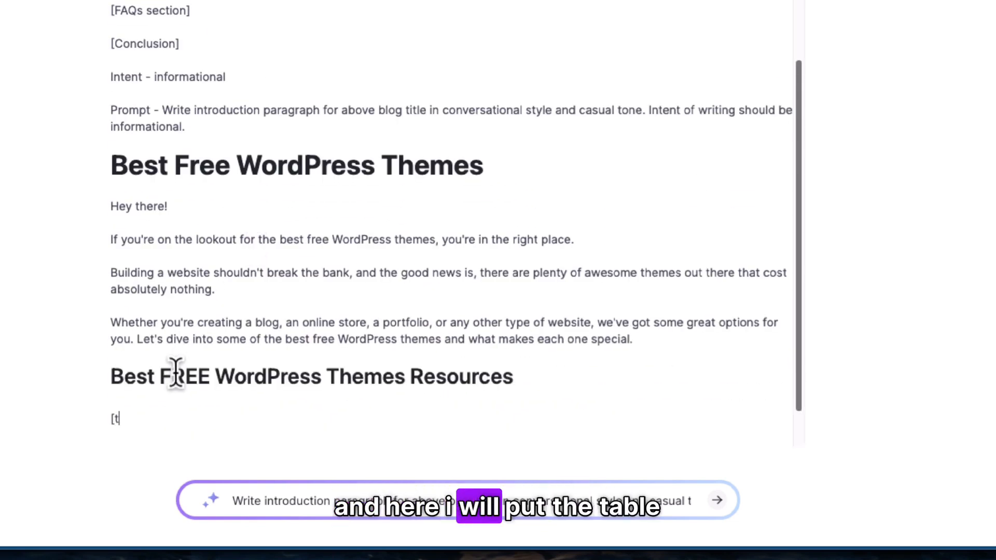
pyautogui.write('able]')
pyautogui.press('Return')
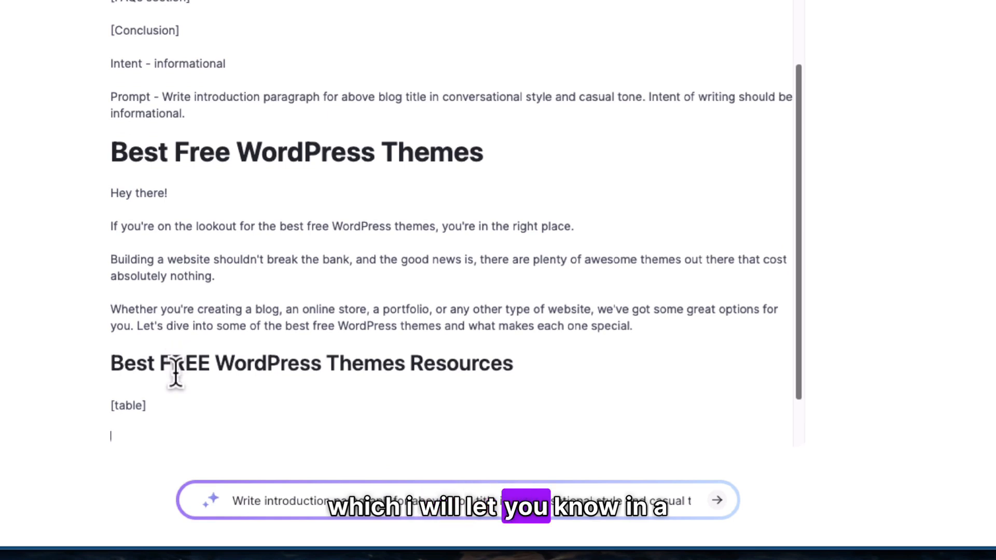
# - Add the line "WordPress.ORG - 12000+ Free WordPress themes" below the "[table]" placeholder
pyautogui.scroll(-2, 151, 336)
pyautogui.scroll(3, 151, 335)
pyautogui.scroll(-3, 152, 335)
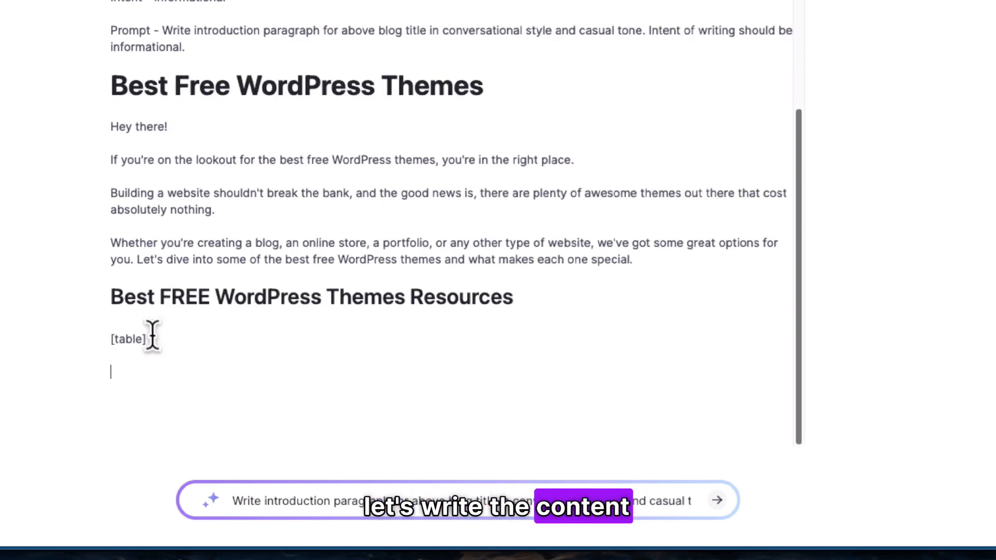
pyautogui.write('Word')
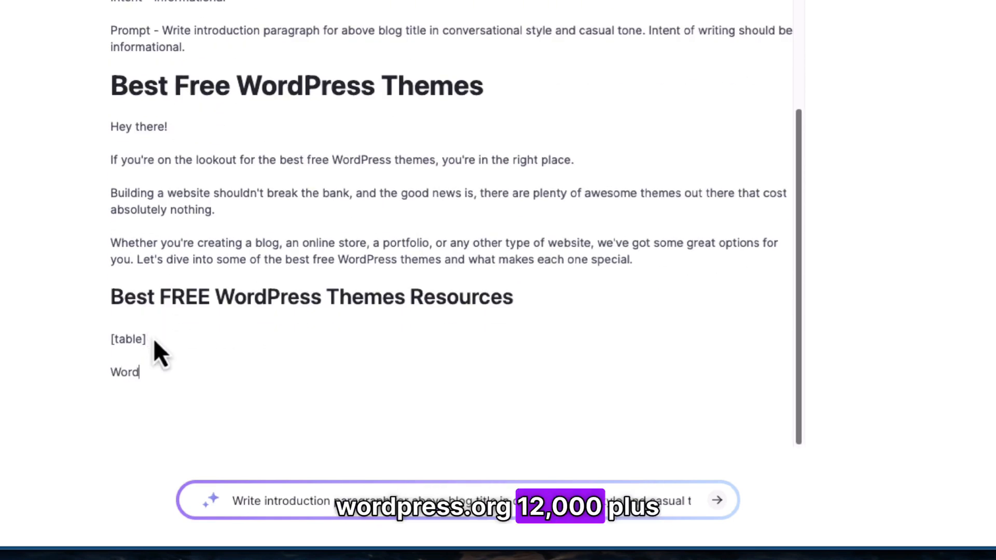
pyautogui.write('Press.ORG - 12000')
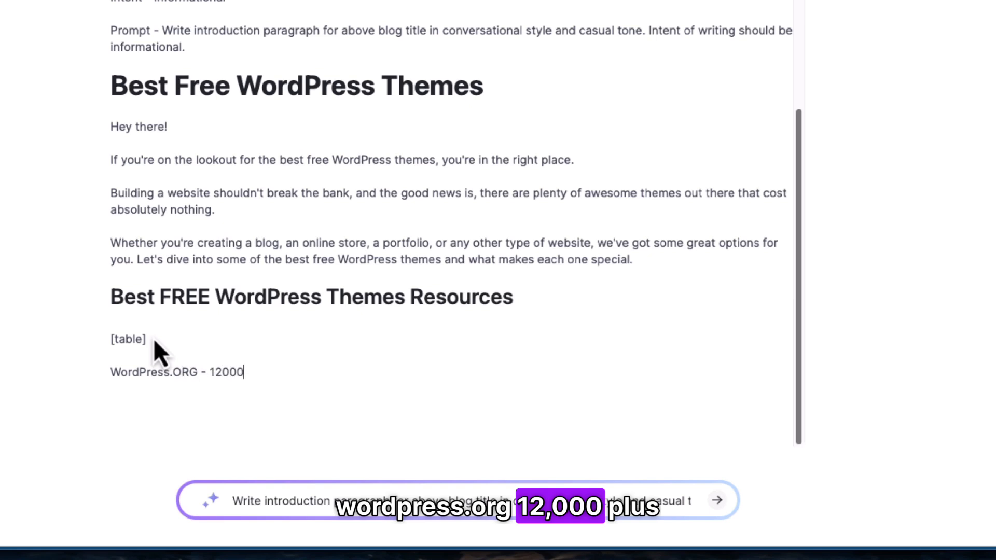
pyautogui.write('+ Free WordPr')
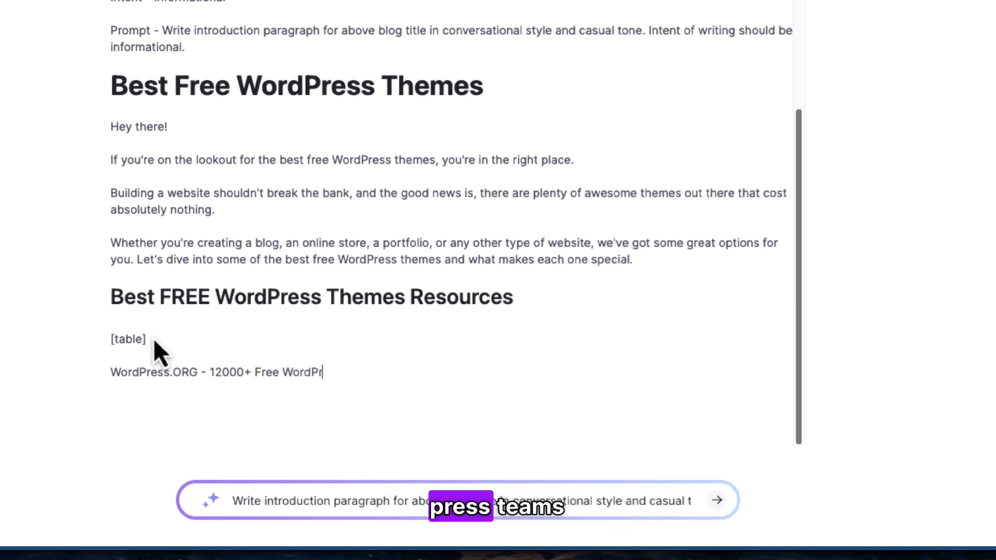
pyautogui.write('ess themes')
# - Format the "WordPress.ORG - 12000+ Free WordPress themes" line as Heading 3
pyautogui.tripleClick(218, 374)
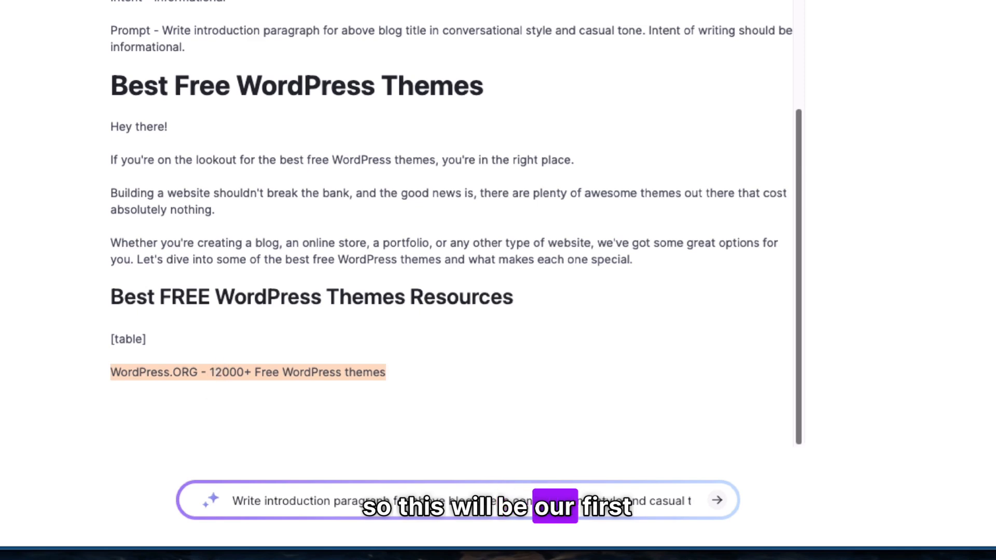
pyautogui.click(93, 73)
pyautogui.moveTo(99, 118)
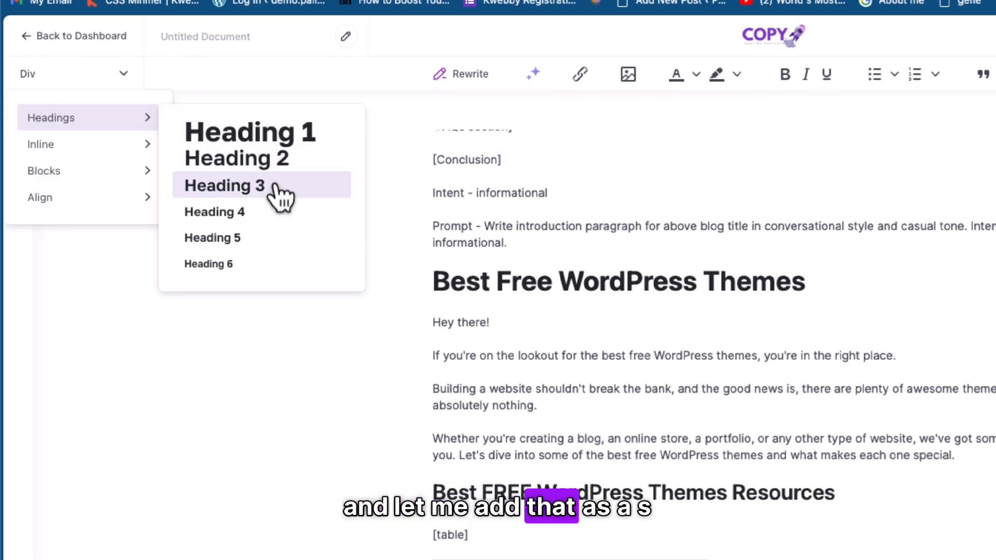
pyautogui.click(280, 187)
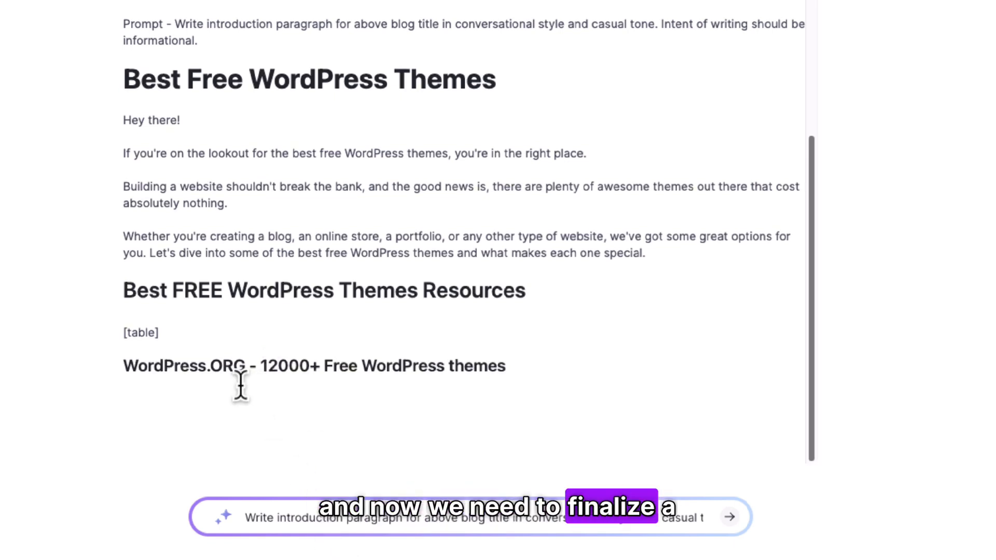
# - Replace everything after "Write" in the Prompt line with "Content for subheading" followed by an opening quotation mark
pyautogui.scroll(5, 238, 384)
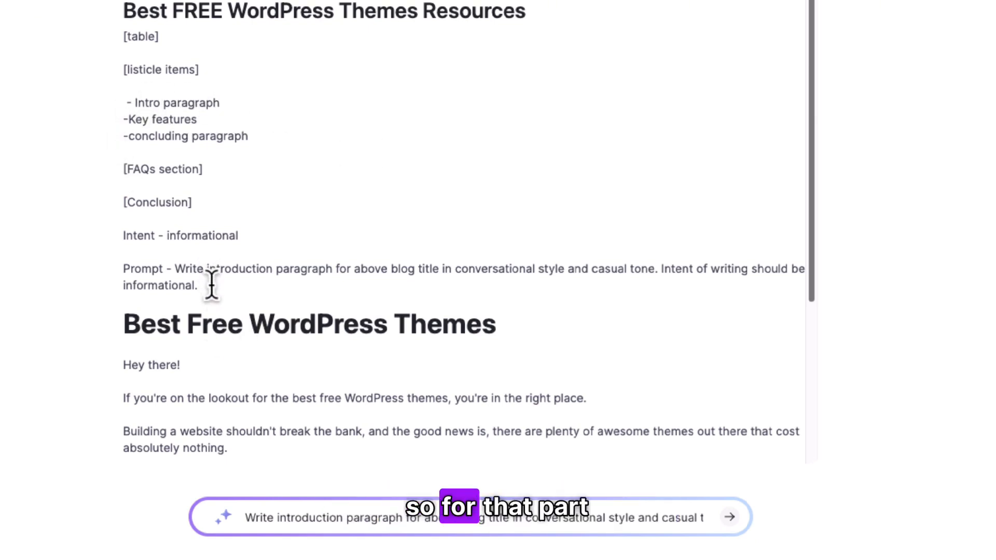
pyautogui.moveTo(206, 285); pyautogui.dragTo(206, 269)
pyautogui.press('BackSpace')
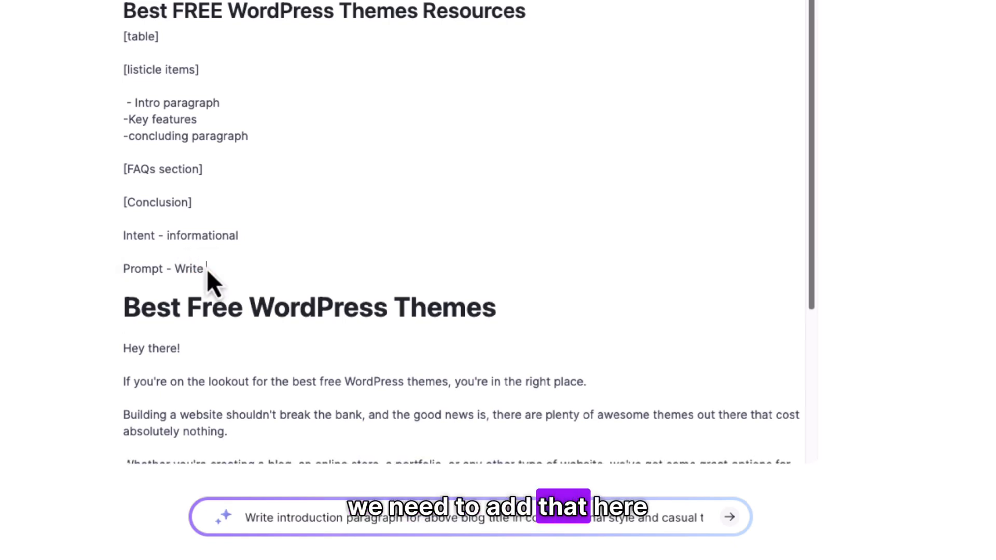
pyautogui.write('Content for s')
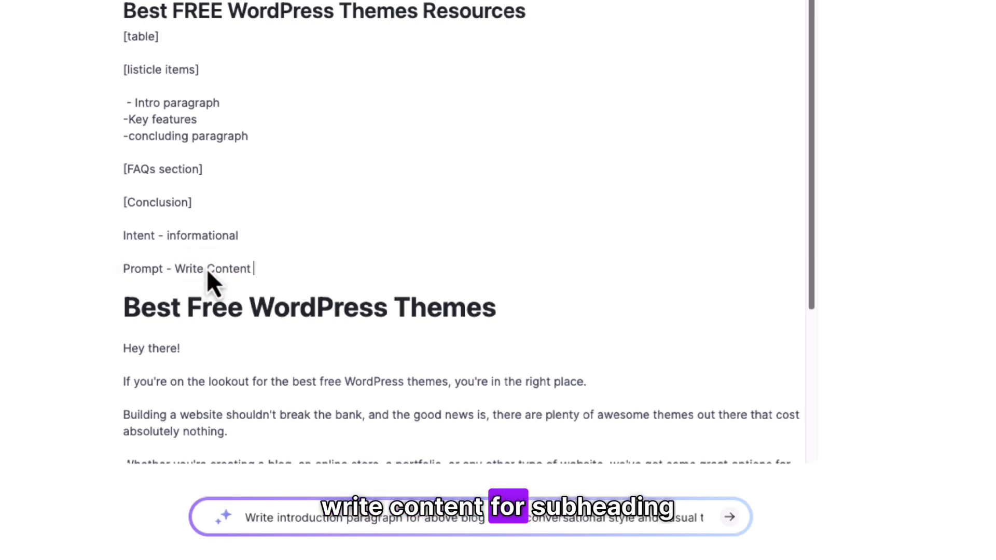
pyautogui.write('ub')
pyautogui.write('heading "')
# - Copy the "WordPress.ORG - 12000+ Free WordPress themes" subheading into the Prompt line after the opening quotation mark and close the quote
pyautogui.scroll(-4, 326, 371)
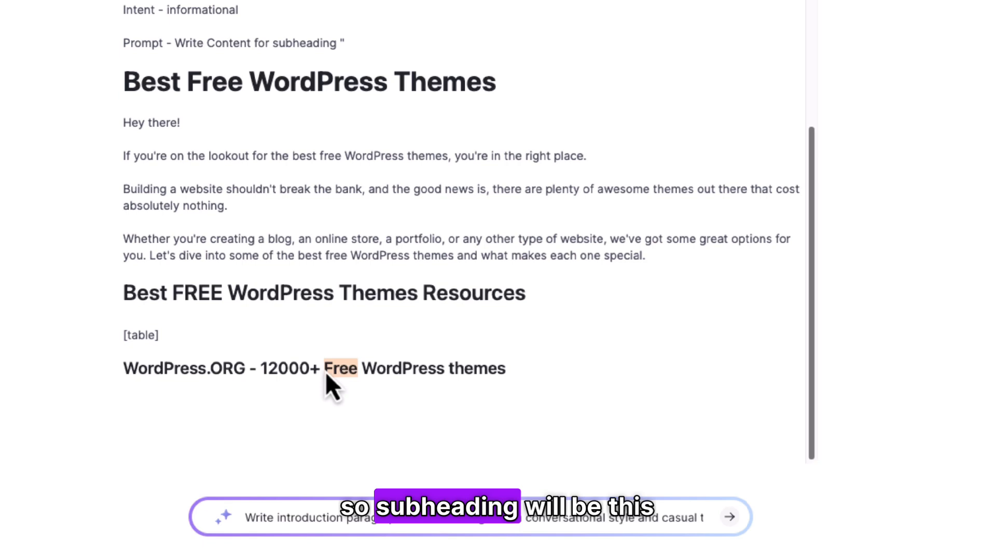
pyautogui.tripleClick(325, 372)
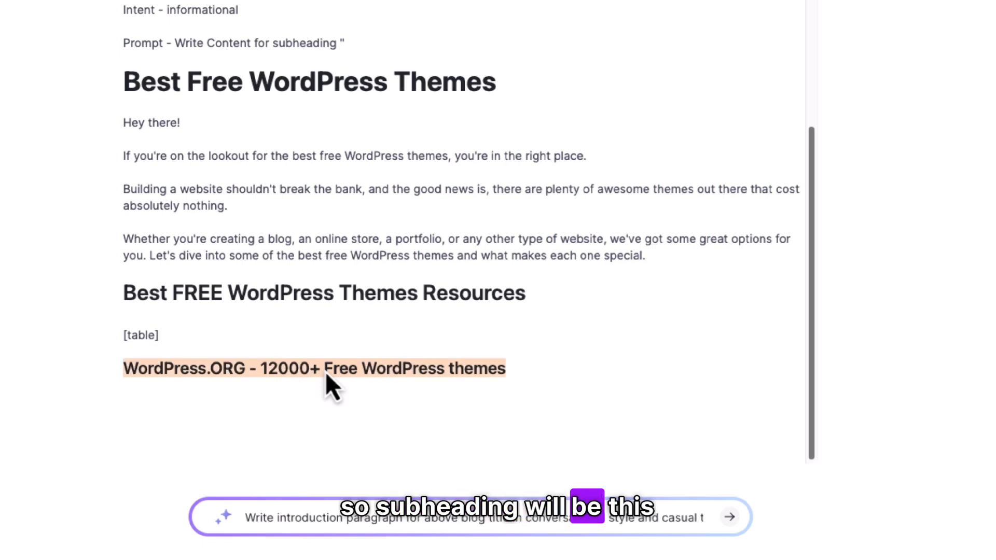
pyautogui.hotkey('ctrl', 'c')
pyautogui.click(363, 123)
pyautogui.hotkey('ctrl', 'v')
pyautogui.write('"')
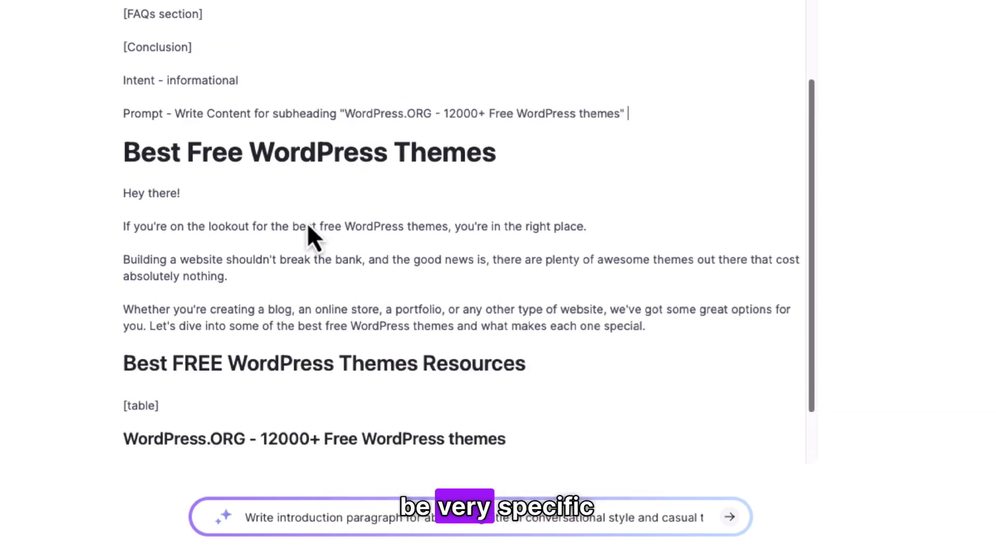
# - Extend the Prompt line with "in conversational style and casual tone, intent will be informational."
pyautogui.write(' in conversational')
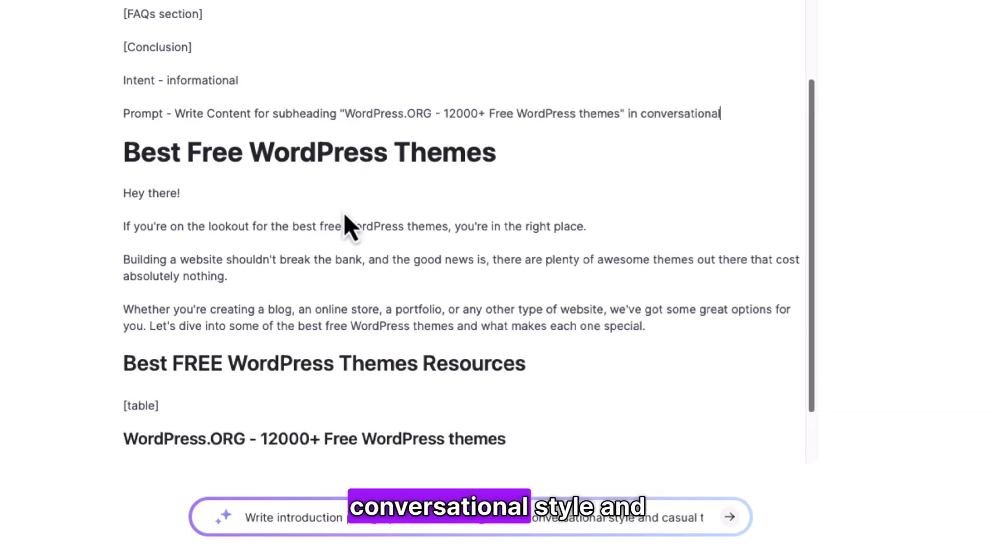
pyautogui.write(' style and casa')
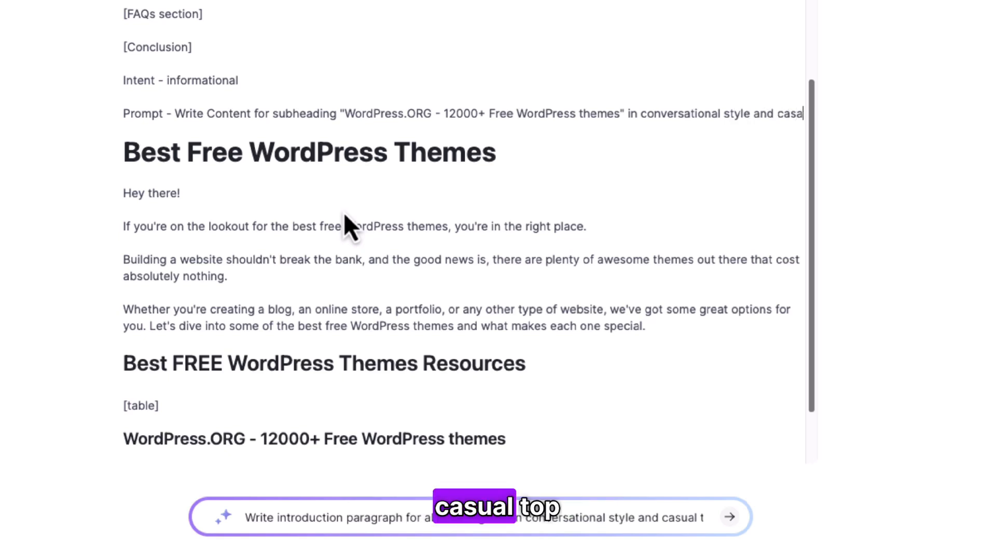
pyautogui.press('BackSpace')
pyautogui.write('ual tone, intent will ')
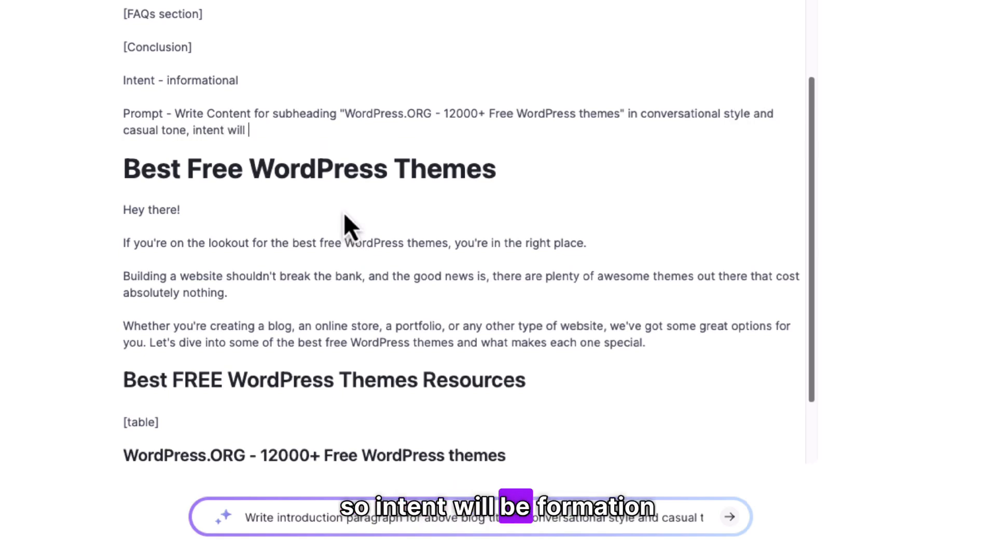
pyautogui.write('be informational')
pyautogui.press('Delete')
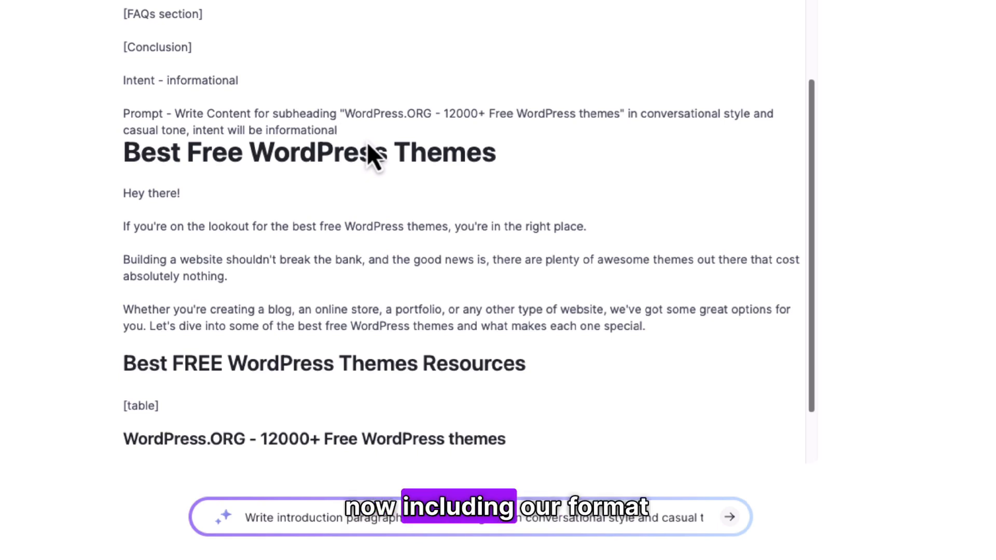
pyautogui.write('.')
# - Continue the Prompt line with "First write intro paragraph, then write "features" (format as h4)"
pyautogui.scroll(3, 215, 170)
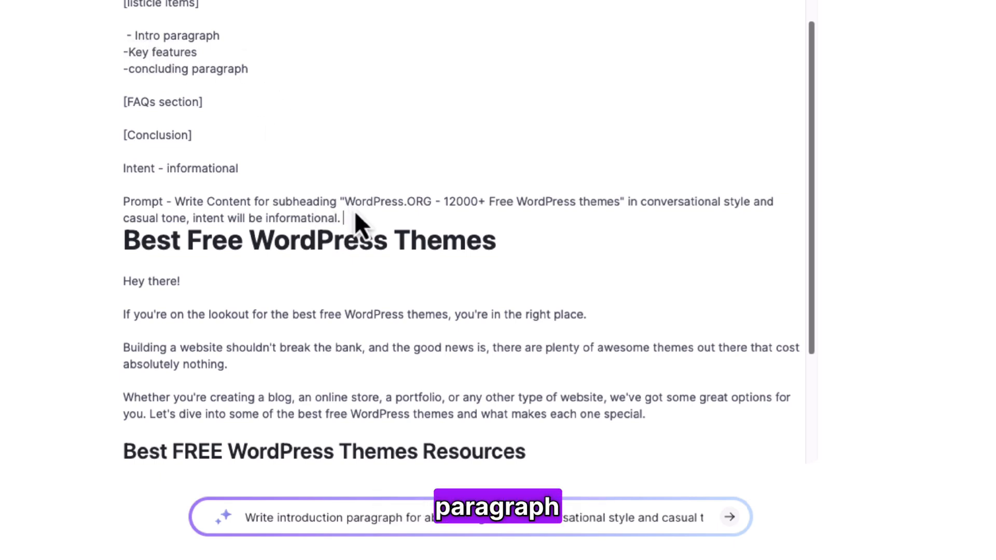
pyautogui.write('irst write intro')
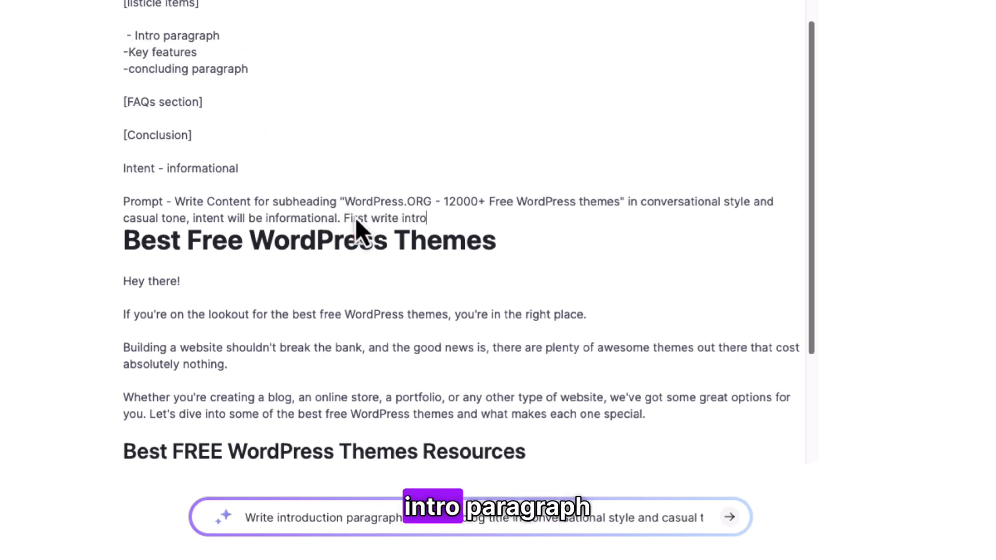
pyautogui.write(' paragraph,')
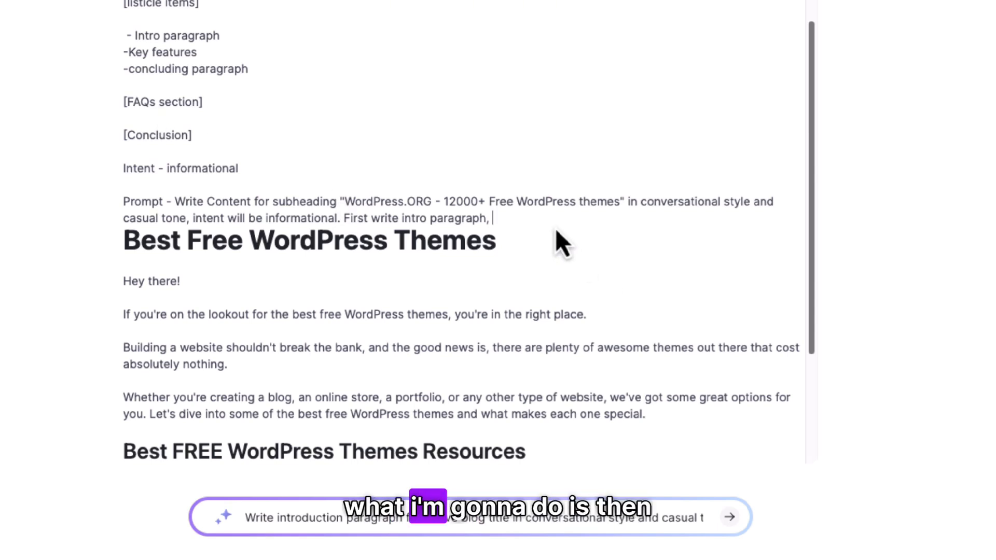
pyautogui.write(' then write "feat')
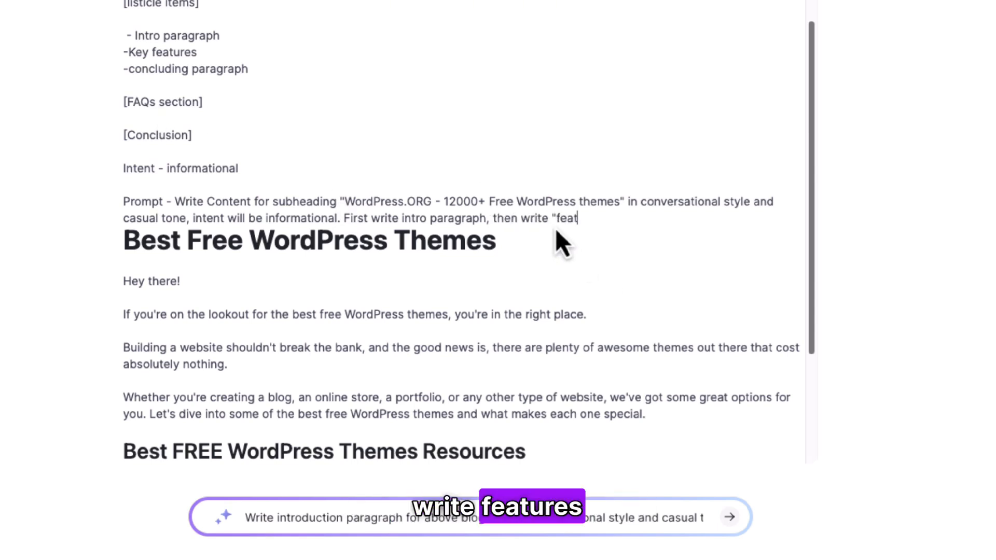
pyautogui.write('ures" (')
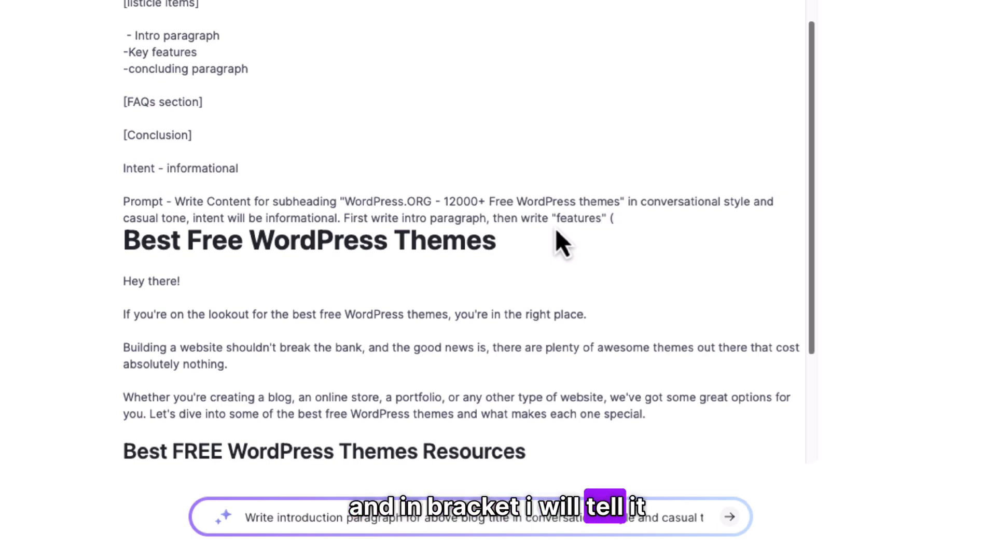
pyautogui.write('format as ')
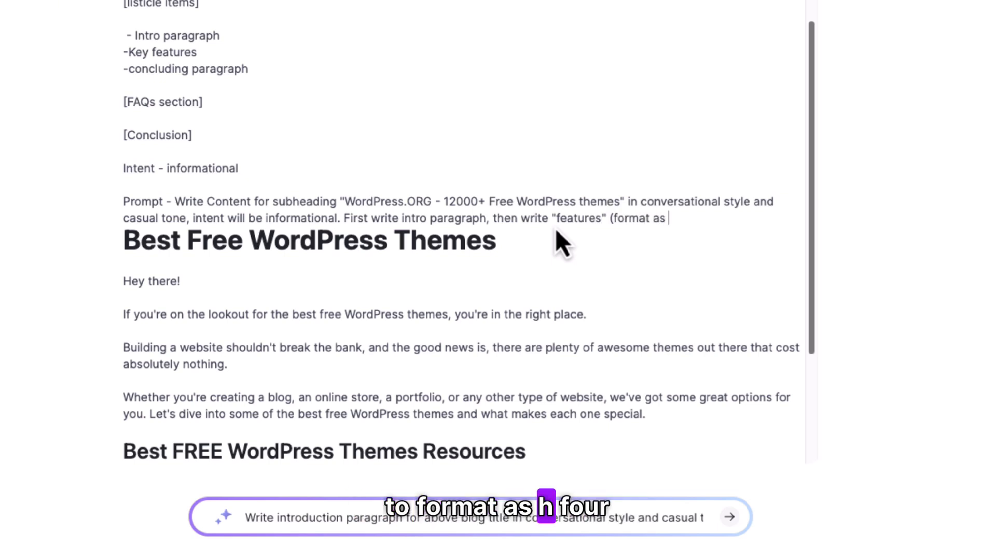
pyautogui.write('h4)')
# - Finish the Prompt line with "in bullet points and at last write concluding paragraph." and add a line break after it
pyautogui.scroll(-3, 515, 262)
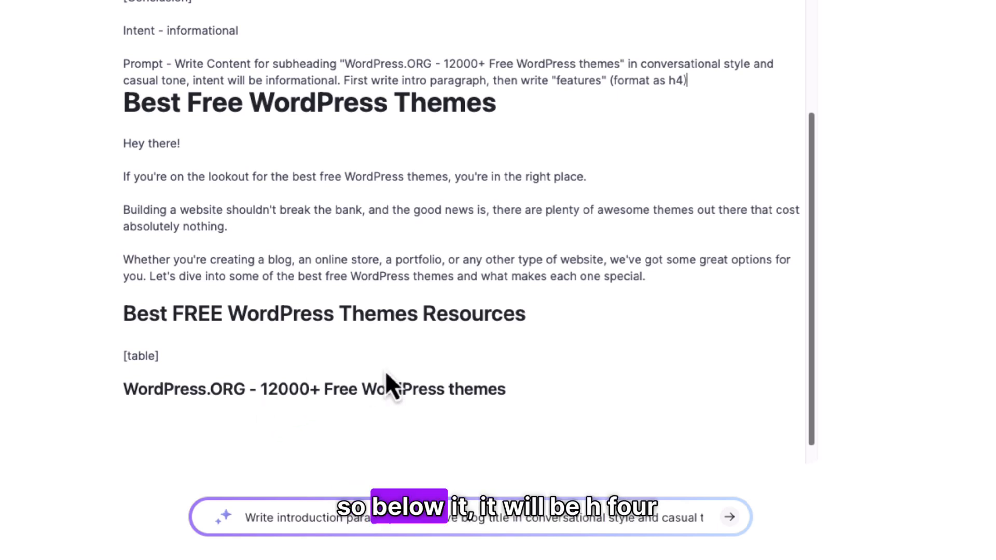
pyautogui.scroll(1, 378, 274)
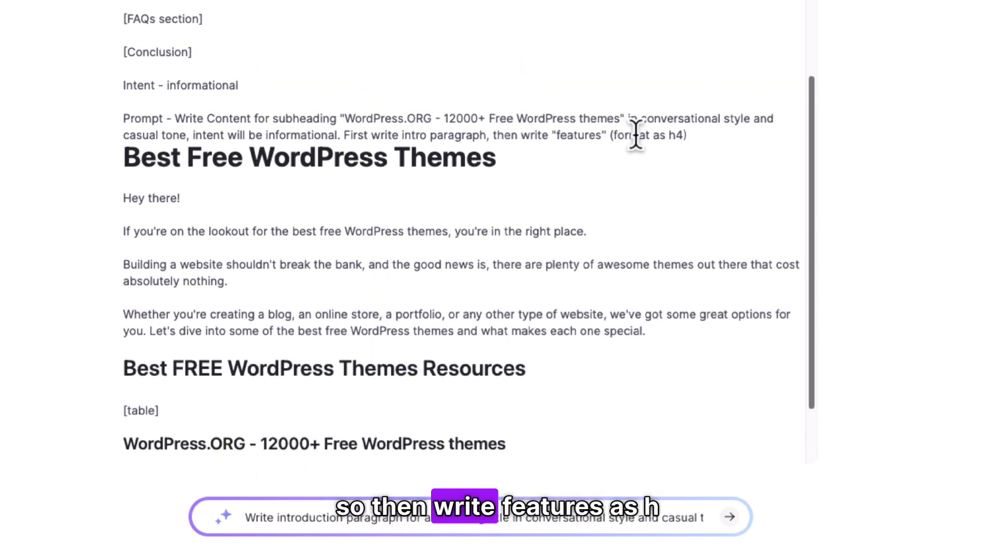
pyautogui.press('BackSpace')
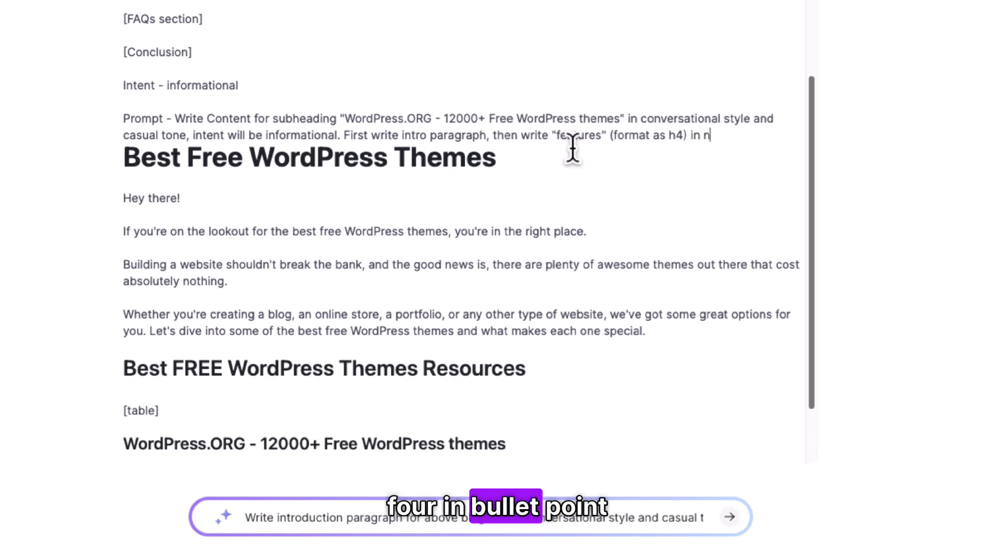
pyautogui.write('nd at last write ')
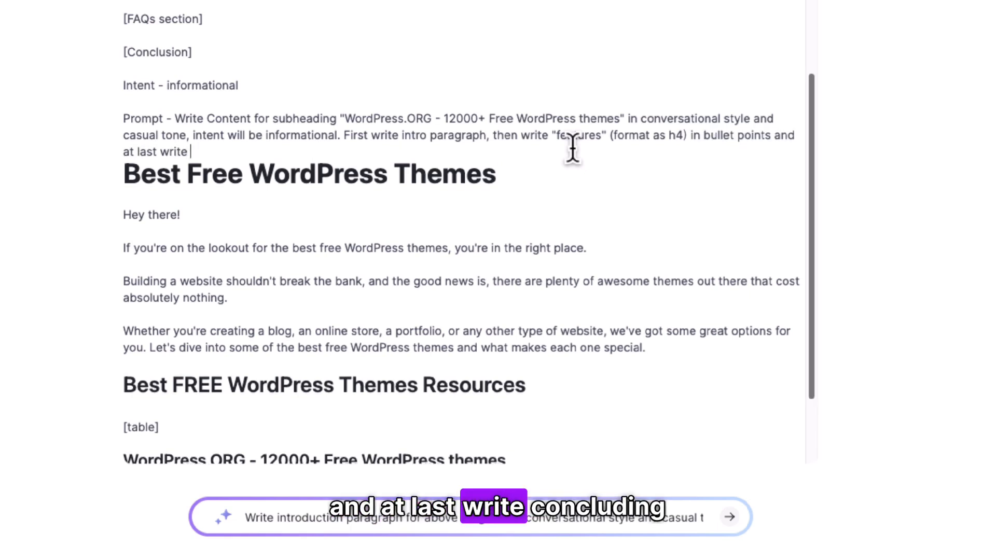
pyautogui.write('concluding paragraph.')
pyautogui.press('Return')
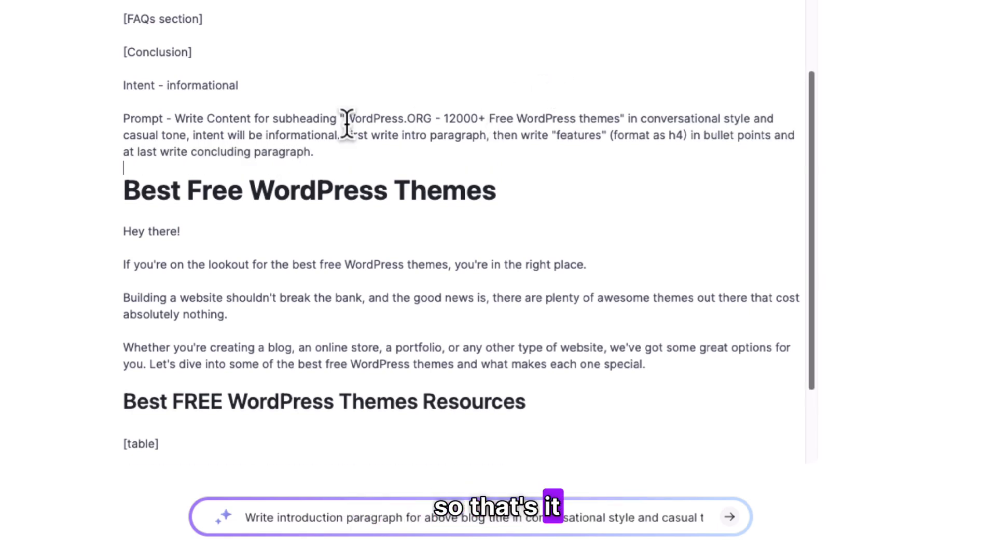
# - Copy the full instruction from the Prompt line and submit it to the AI writer to generate content below the WordPress.ORG subheading
pyautogui.moveTo(344, 162); pyautogui.dragTo(176, 121)
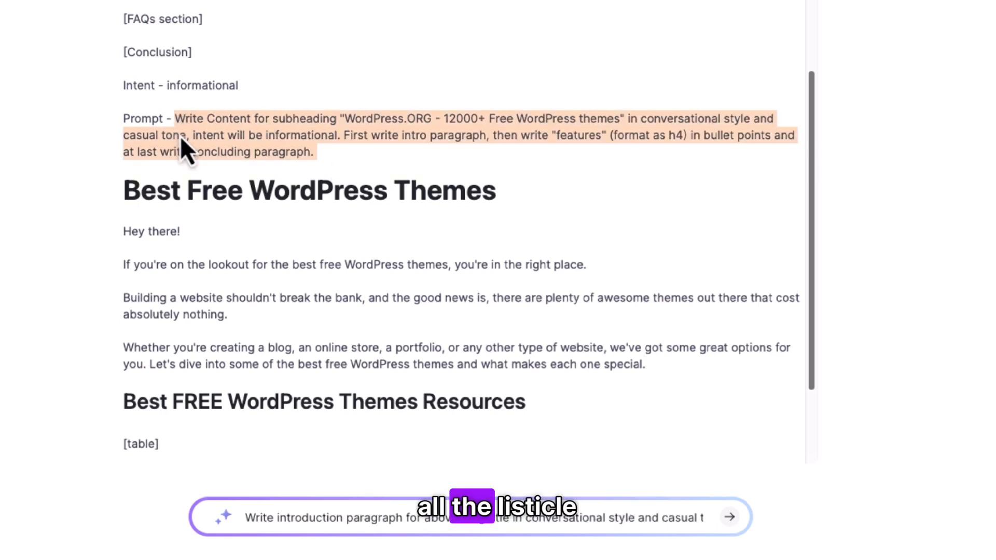
pyautogui.scroll(-2, 344, 472)
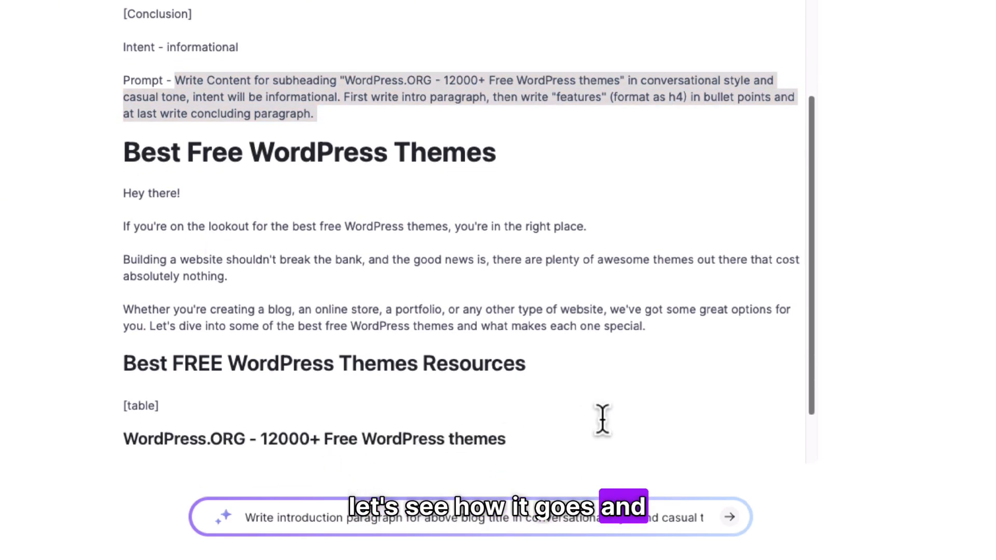
pyautogui.click(532, 445)
pyautogui.scroll(-2, 400, 342)
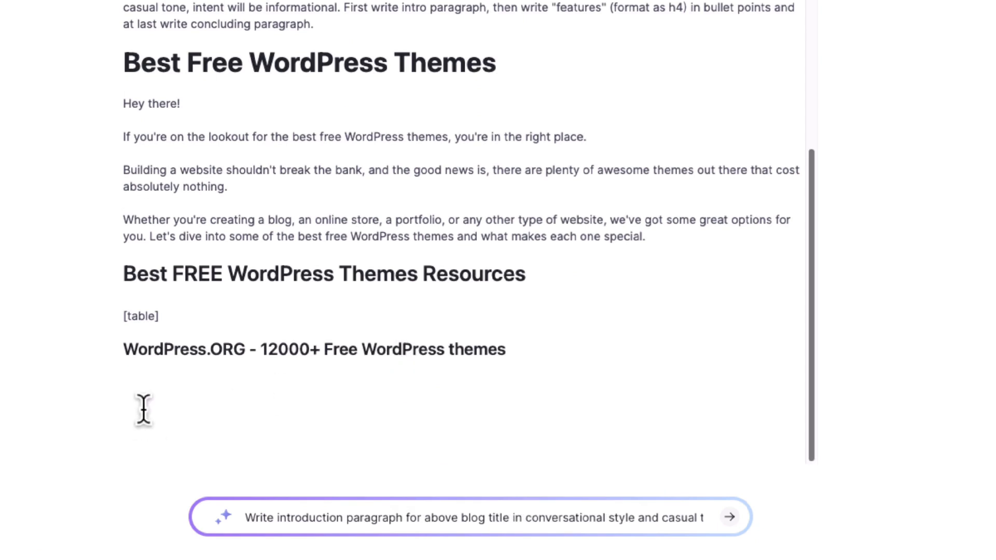
pyautogui.click(334, 519)
pyautogui.hotkey('ctrl', 'v')
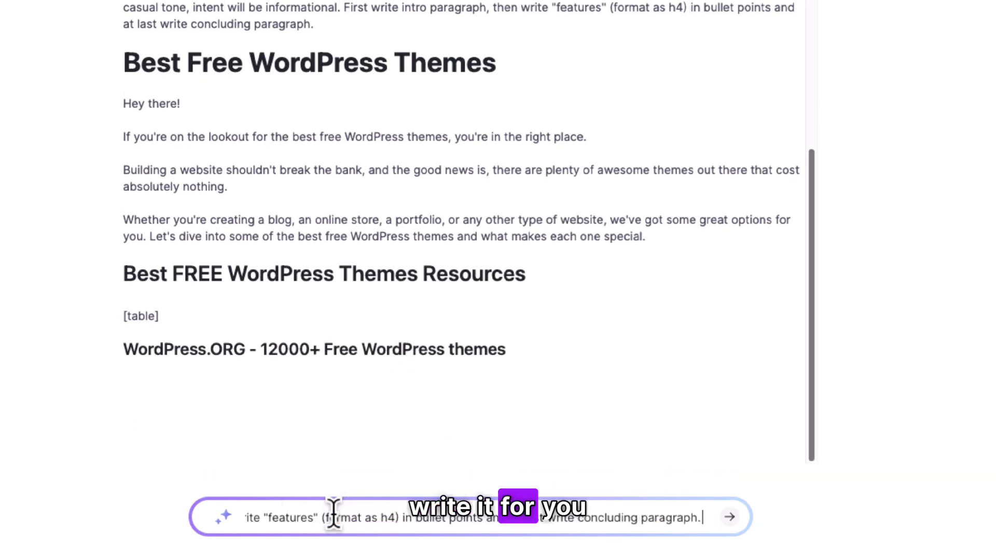
pyautogui.press('Return')
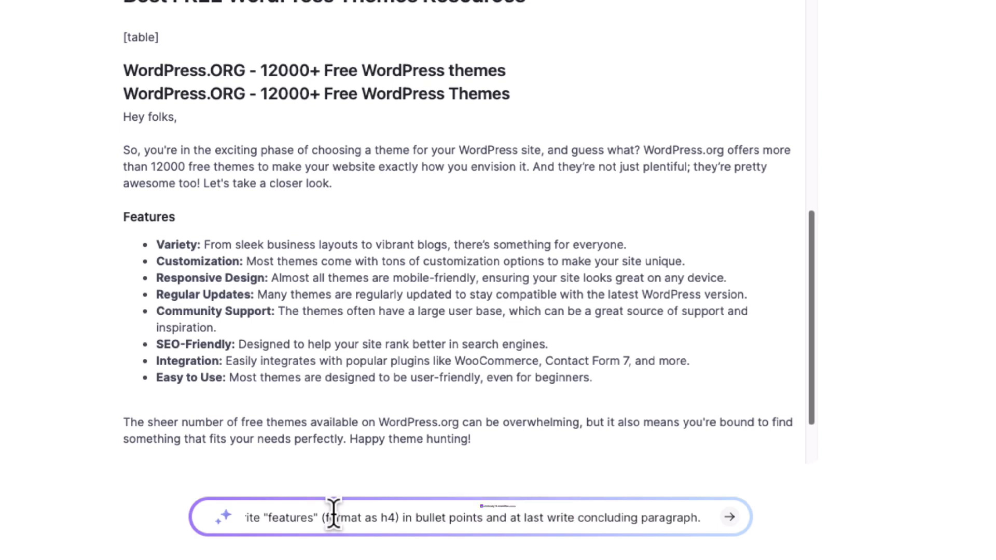
# - Delete the duplicate generated WordPress.ORG heading, split the intro paragraph after "and guess what?", and select the "Hey folks," line
pyautogui.tripleClick(251, 94)
pyautogui.press('BackSpace')
pyautogui.press('BackSpace')
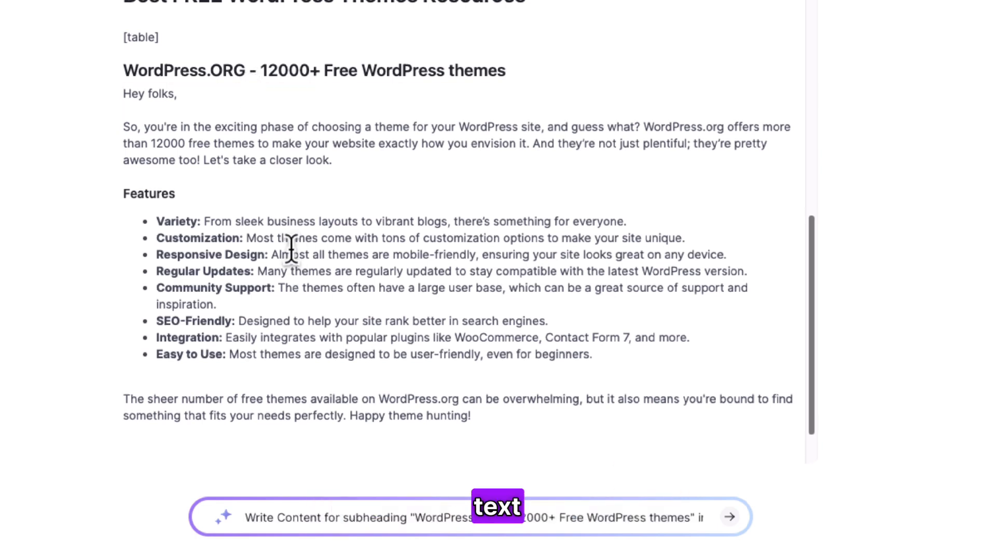
pyautogui.tripleClick(159, 94)
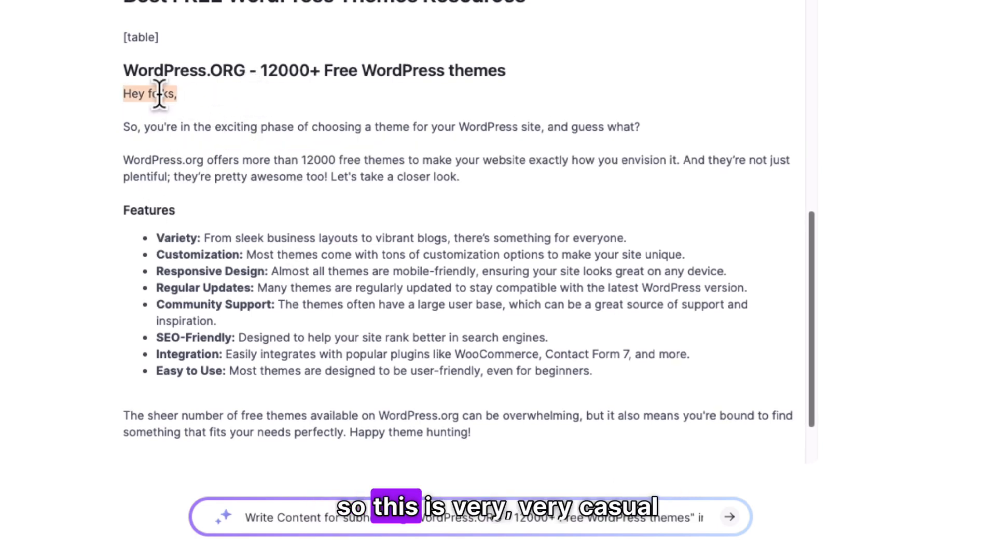
# - Delete the "Hey folks," line from the WordPress.ORG section and move "Happy theme hunting!" into its own paragraph with a new line after it
pyautogui.press('BackSpace')
pyautogui.press('BackSpace')
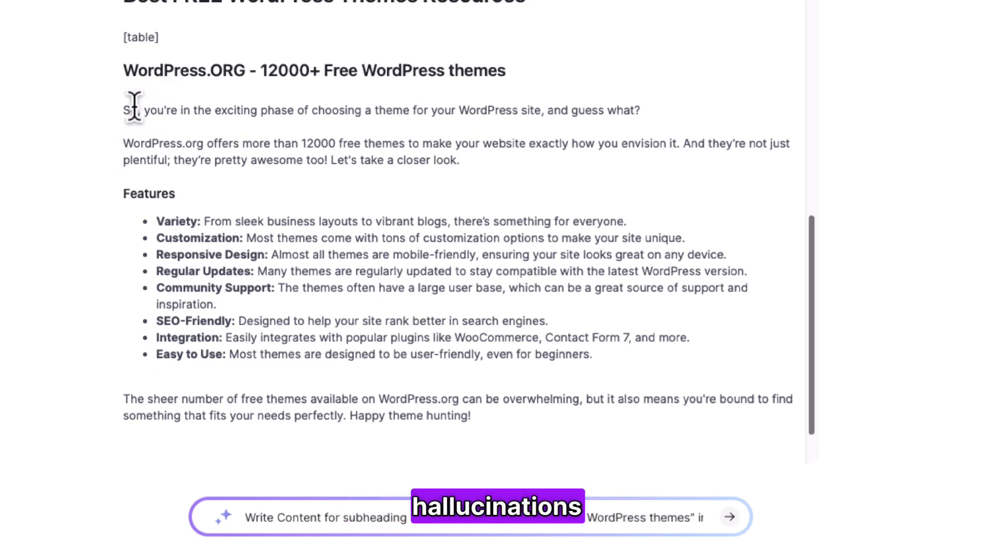
pyautogui.scroll(-1, 399, 275)
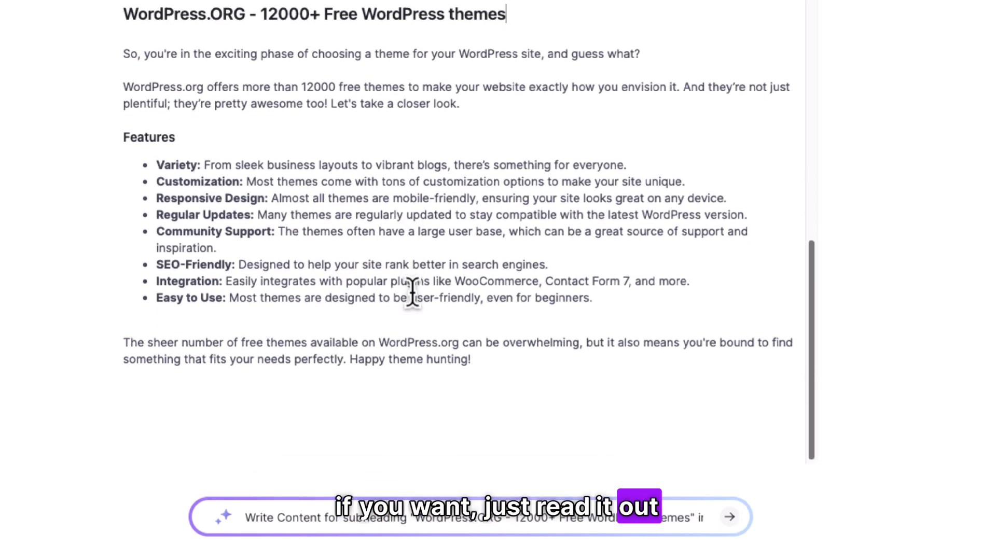
pyautogui.click(351, 357)
pyautogui.press('Return')
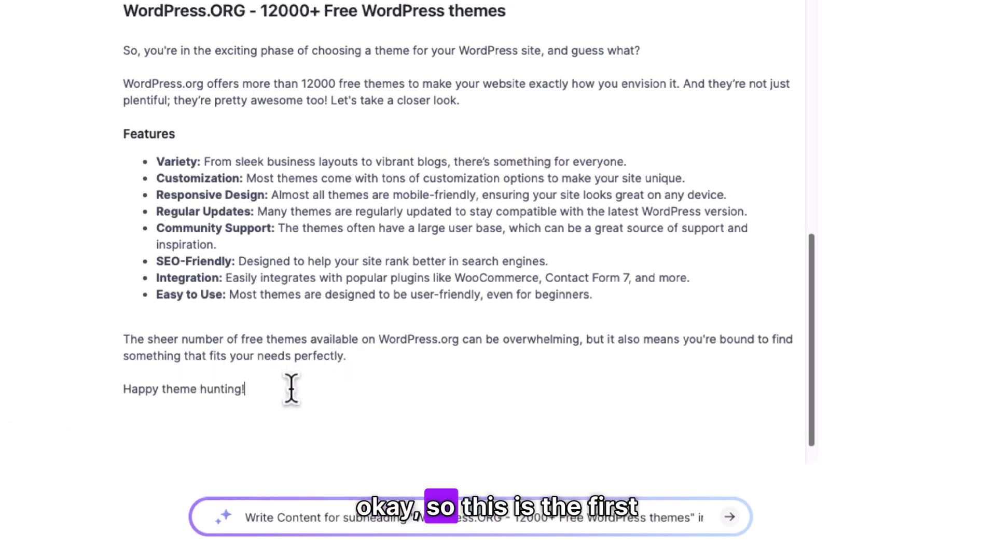
pyautogui.press('Return')
# - Consult the TemplateMonster page, add the subheading "Templatemonsters - 1100+ Free WP themes" below the WordPress.ORG section, and copy its text
pyautogui.scroll(-1, 425, 96)
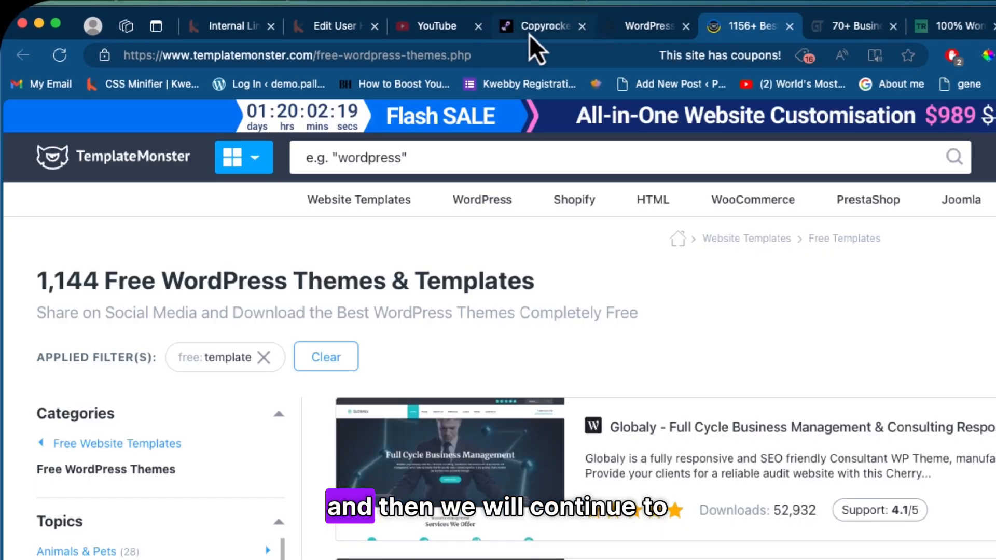
pyautogui.click(537, 32)
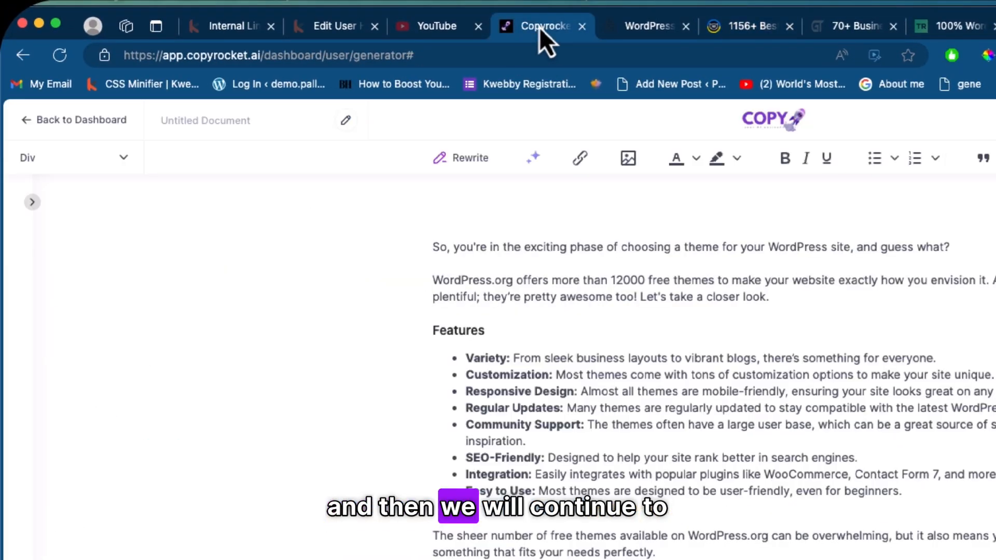
pyautogui.click(774, 34)
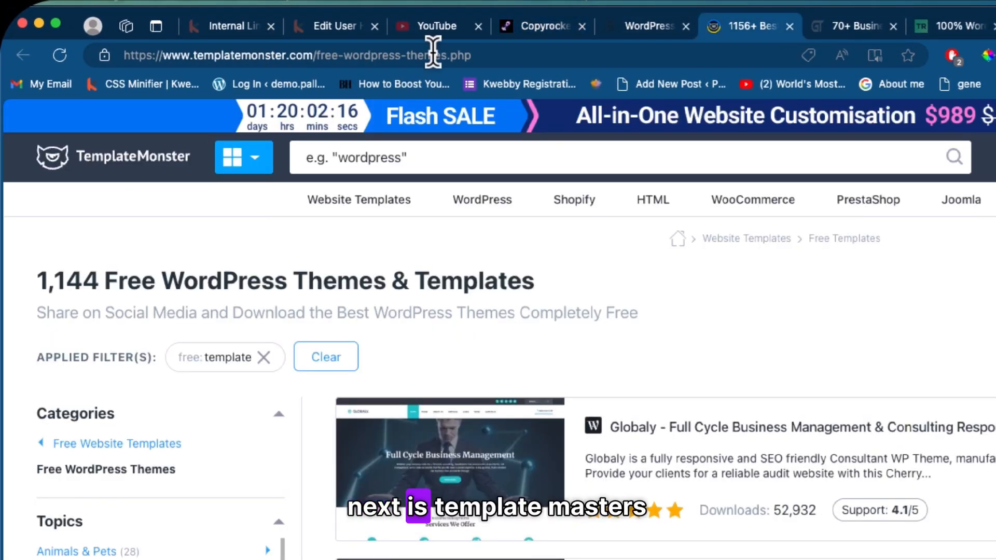
pyautogui.click(525, 18)
pyautogui.write('theme')
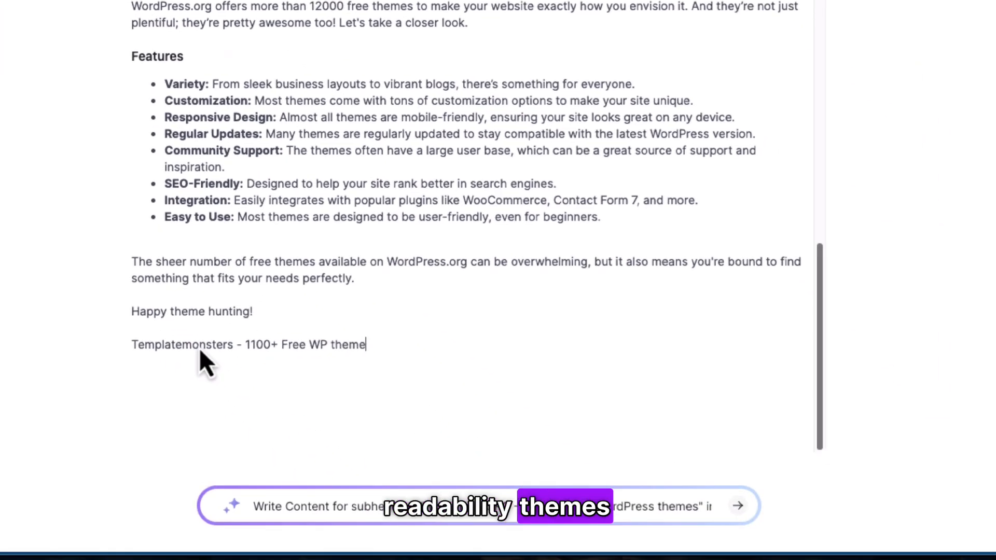
pyautogui.write('s')
pyautogui.tripleClick(199, 347)
pyautogui.press('super+c')
pyautogui.click(24, 20)
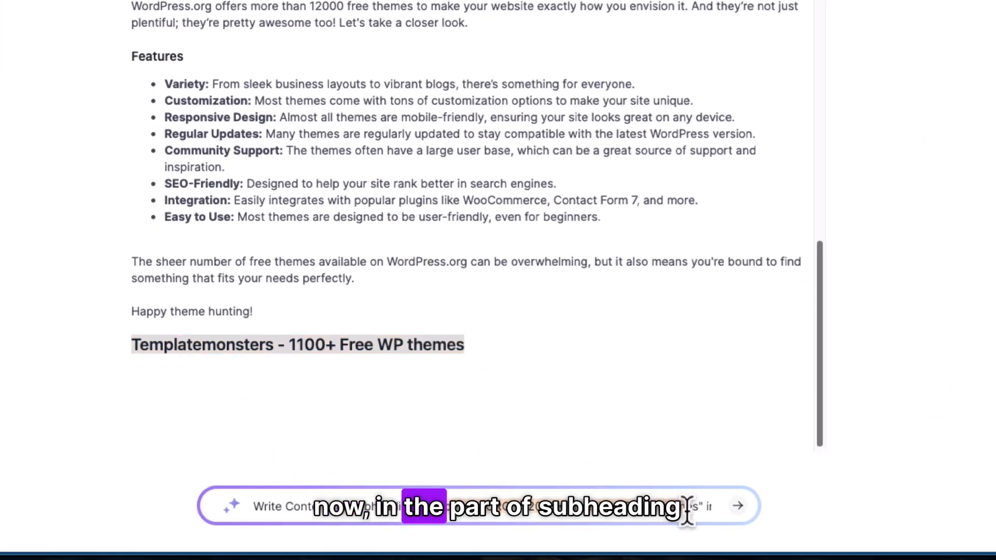
# - Replace the subheading in the AI instruction with "Templatemonsters - 1100+ Free WP themes" and submit it to generate that section
pyautogui.tripleClick(687, 512)
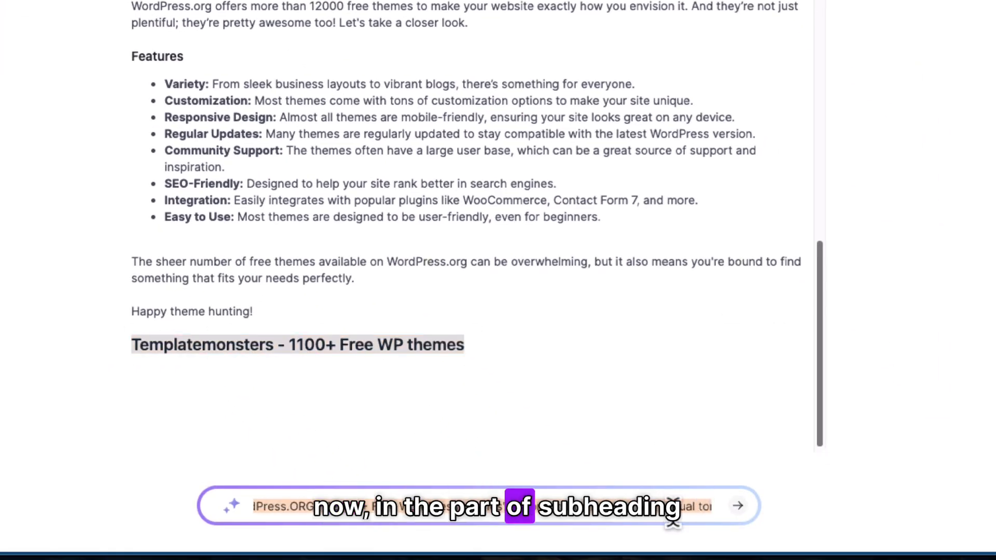
pyautogui.moveTo(673, 513); pyautogui.dragTo(499, 513)
pyautogui.press('super+v')
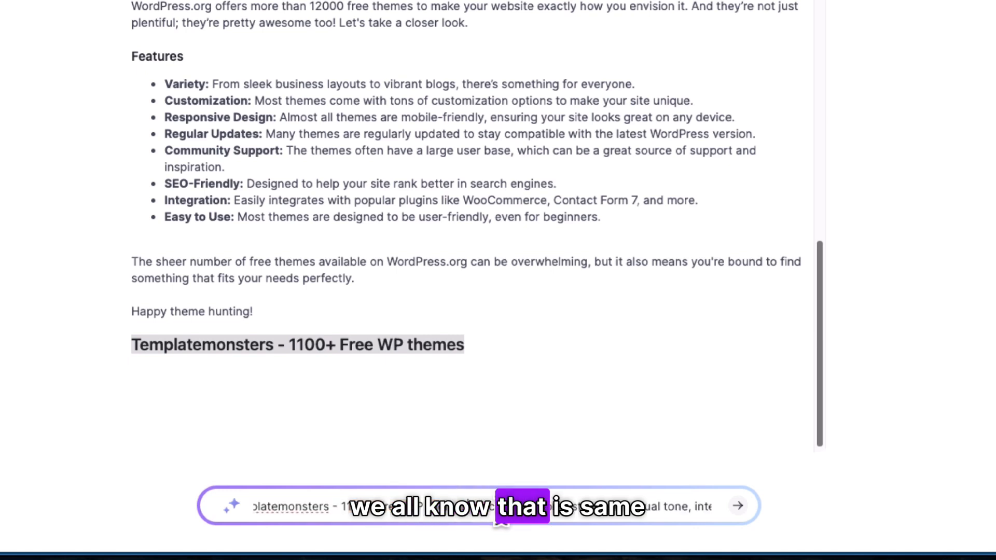
pyautogui.click(494, 358)
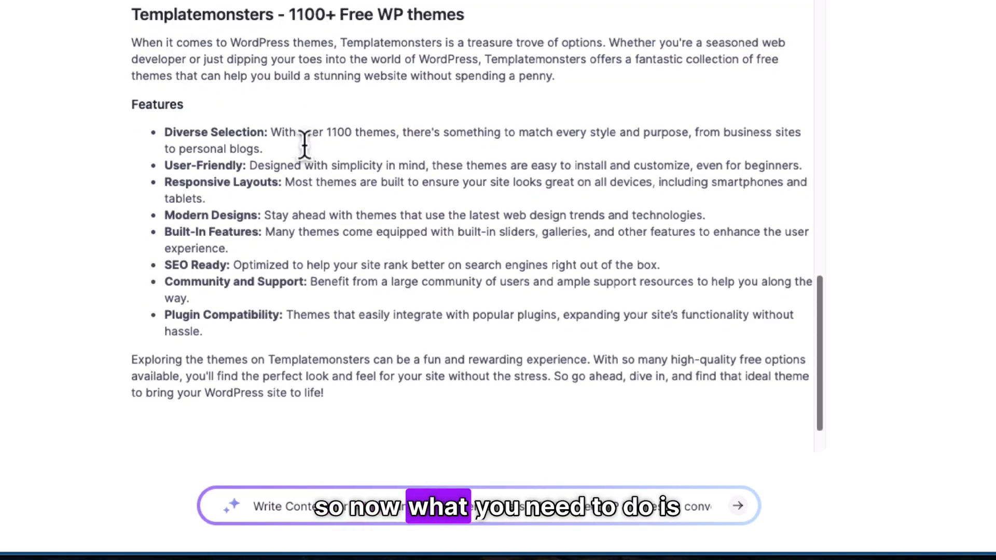
pyautogui.scroll(-2, 302, 143)
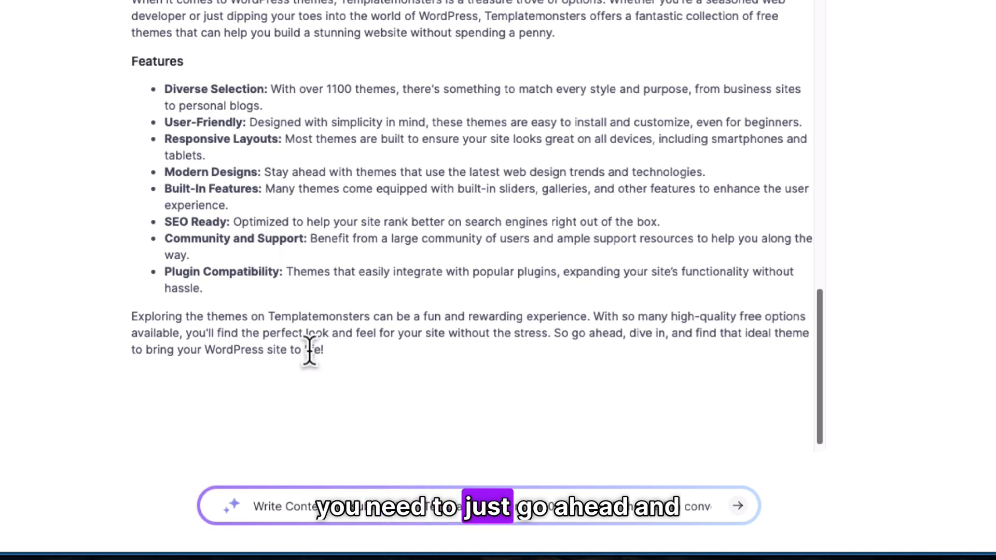
pyautogui.click(361, 350)
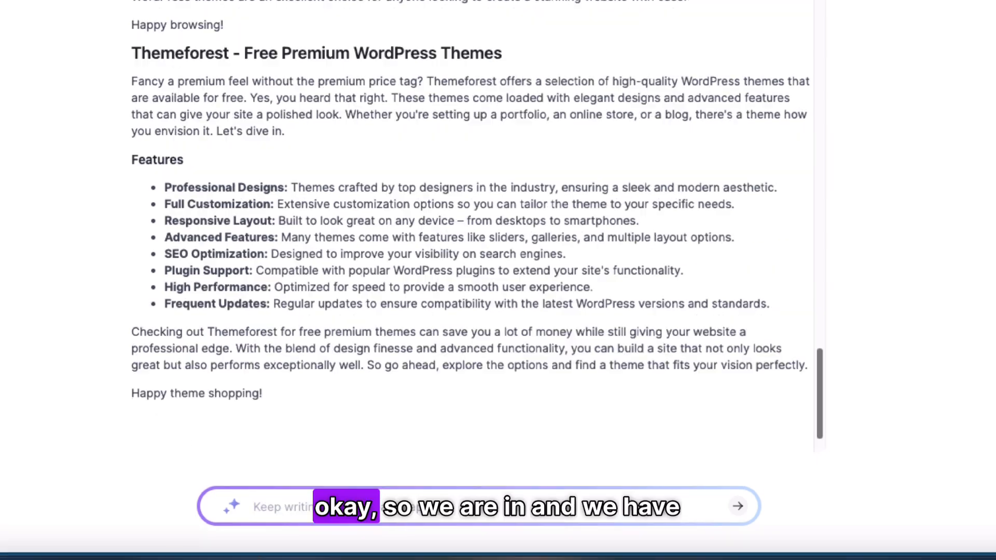
# - Review the written listicle items and check the outline at the beginning of the document for the section that follows them
pyautogui.scroll(2, 188, 261)
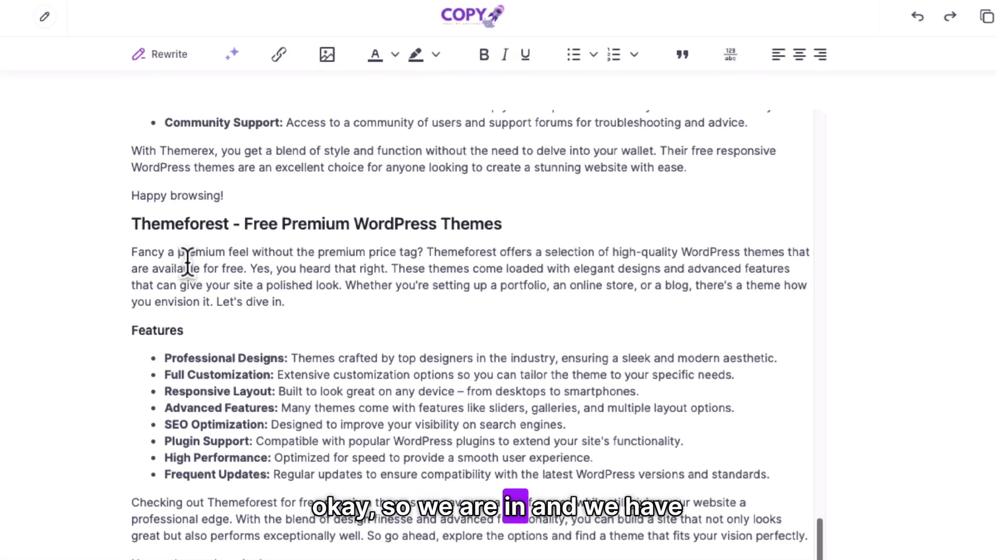
pyautogui.scroll(15, 188, 260)
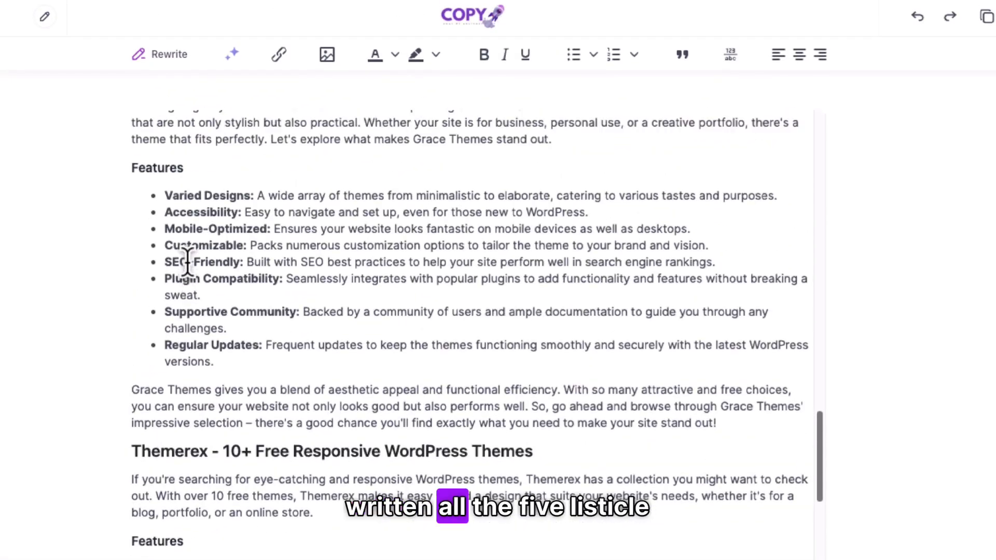
pyautogui.scroll(5, 188, 262)
pyautogui.scroll(-15, 188, 262)
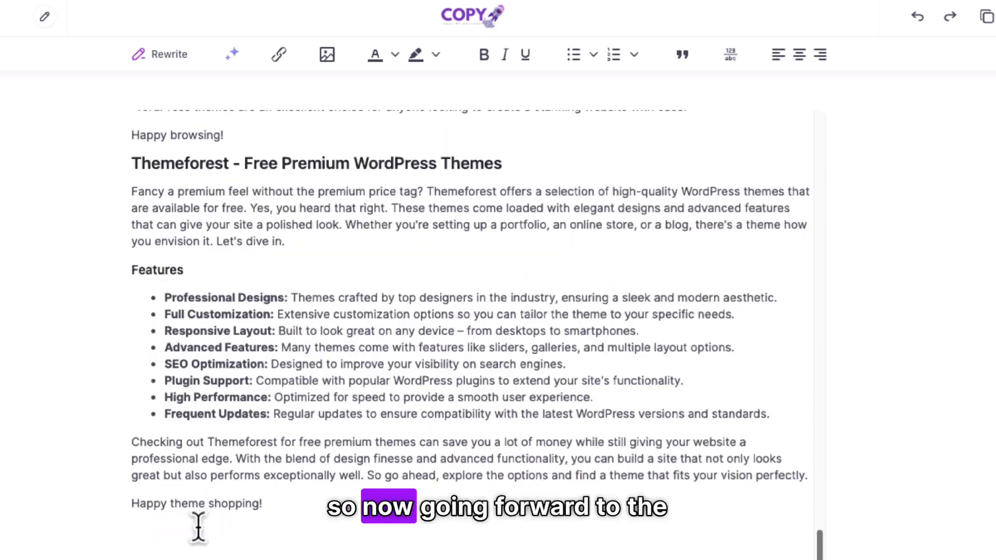
pyautogui.scroll(20, 198, 526)
pyautogui.scroll(8, 200, 485)
pyautogui.scroll(-1, 200, 485)
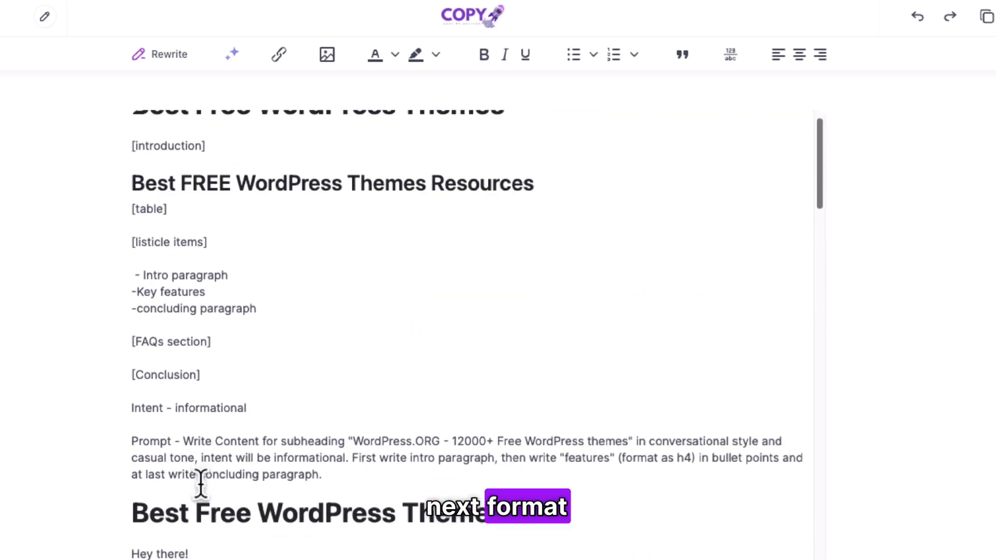
pyautogui.moveTo(214, 341); pyautogui.dragTo(132, 341)
pyautogui.click(345, 423)
# - Add "Frequently Asked Questions" as a Heading 2 after the Themeforest section and begin a line below it with "Prompt"
pyautogui.scroll(-20, 347, 418)
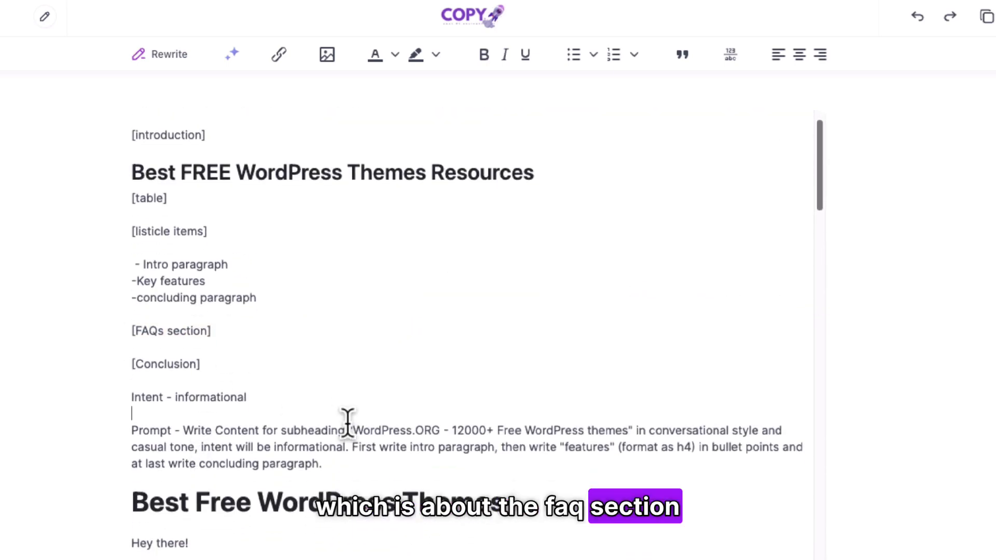
pyautogui.scroll(-15, 338, 251)
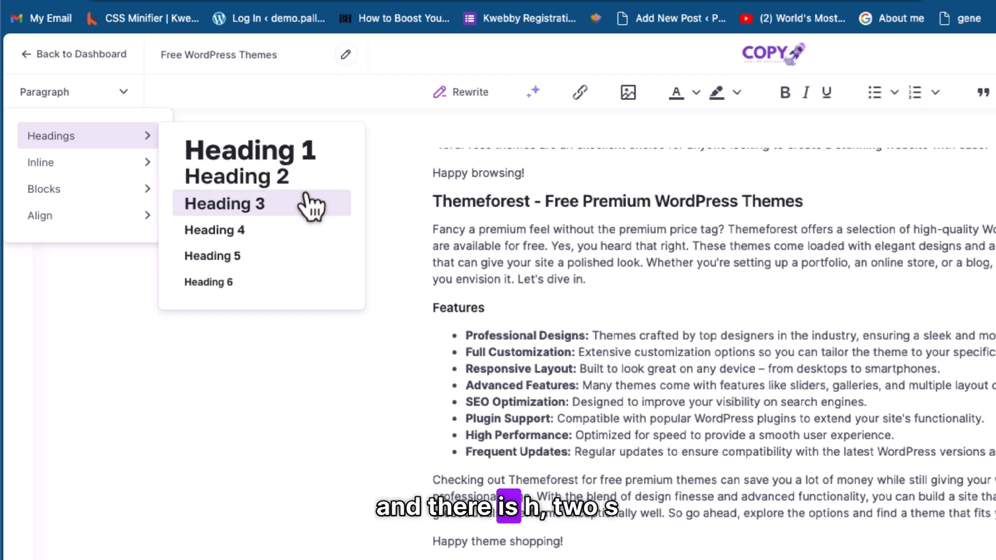
pyautogui.click(313, 181)
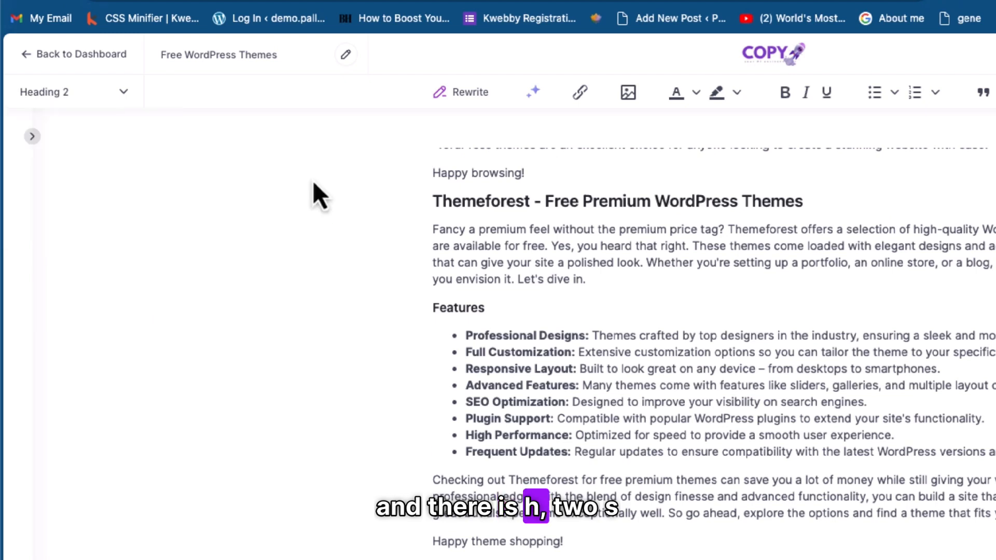
pyautogui.press('Return')
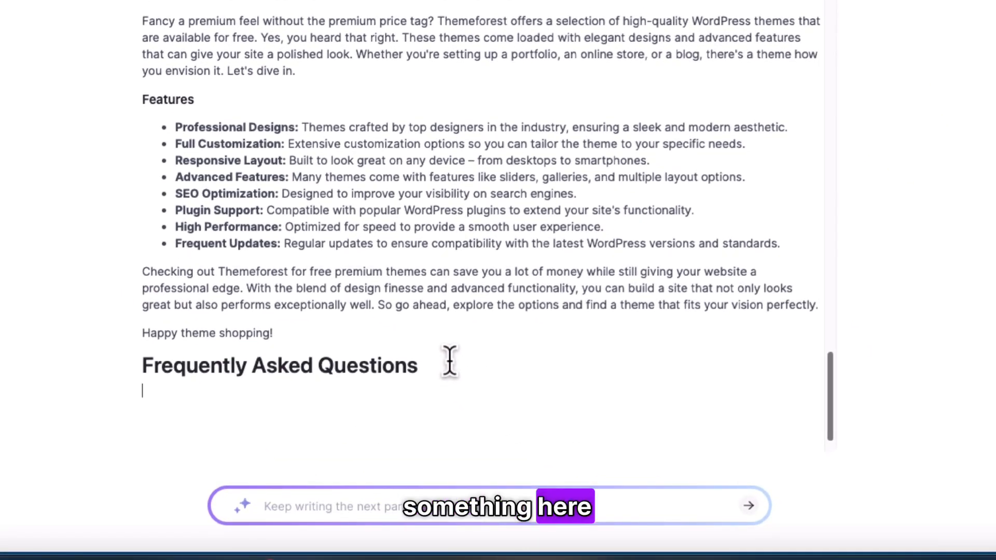
pyautogui.write('Prompt')
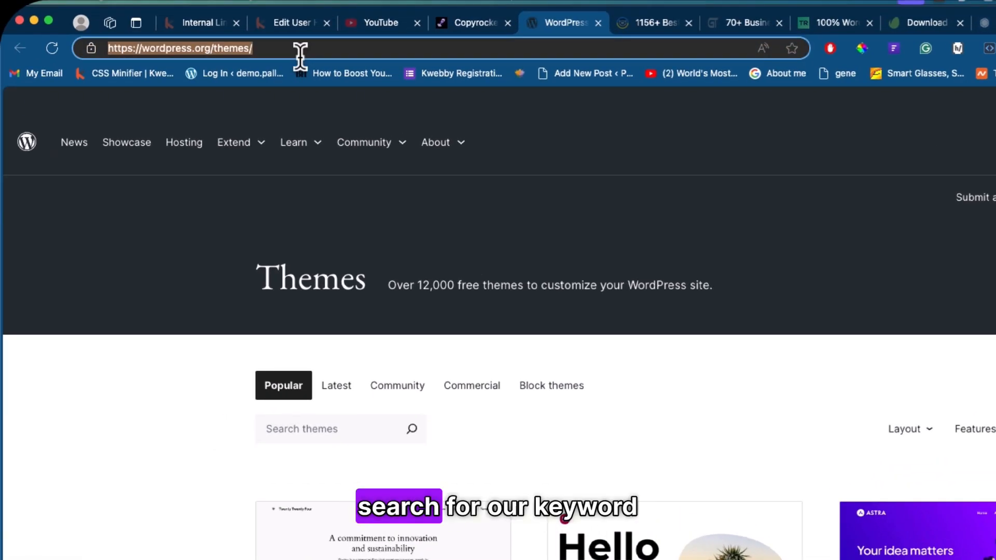
# - Search Google for "free wordpress themes", look through the results for related questions, and return to the article
pyautogui.write('free')
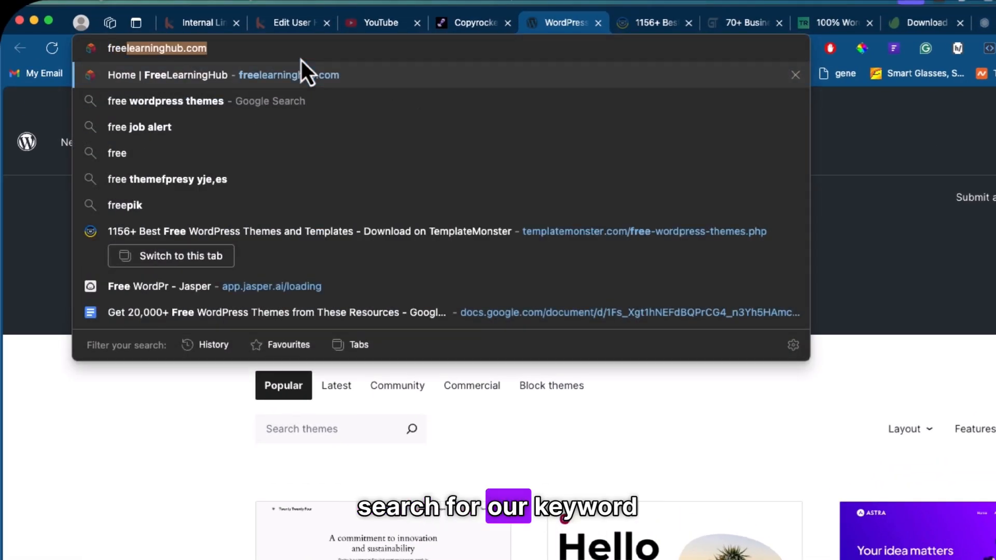
pyautogui.write(' word')
pyautogui.press('Return')
pyautogui.scroll(-5, 279, 332)
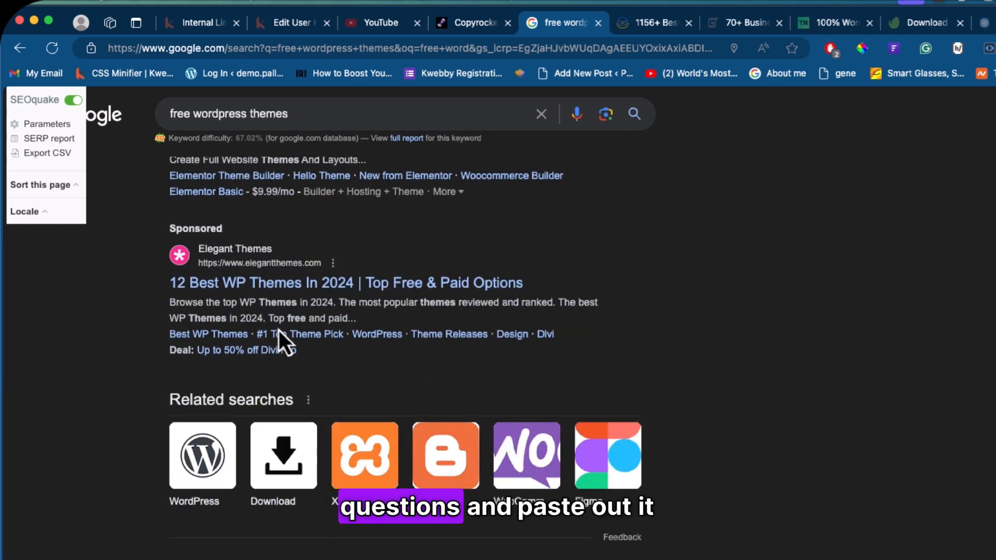
pyautogui.scroll(-8, 278, 330)
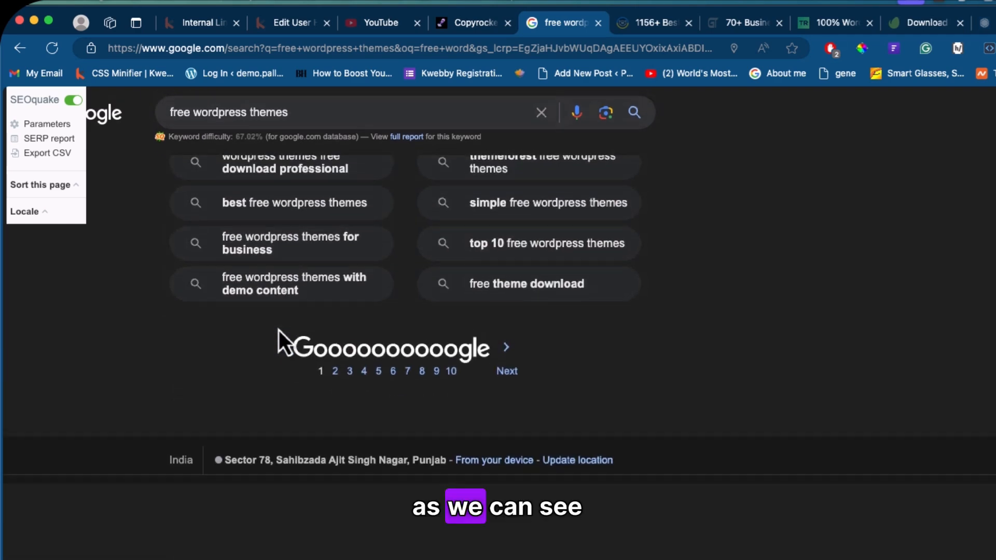
pyautogui.scroll(9, 278, 330)
pyautogui.scroll(10, 282, 338)
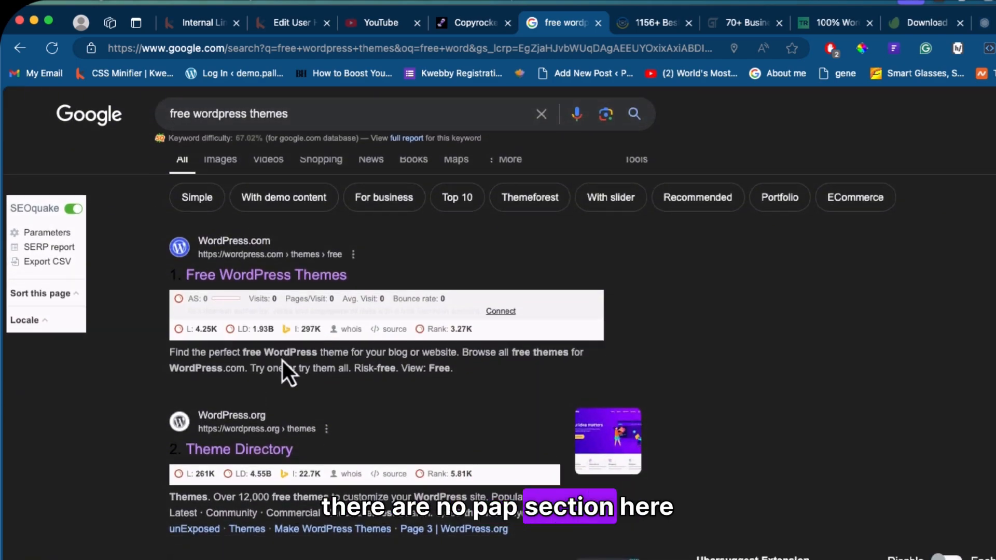
pyautogui.click(465, 23)
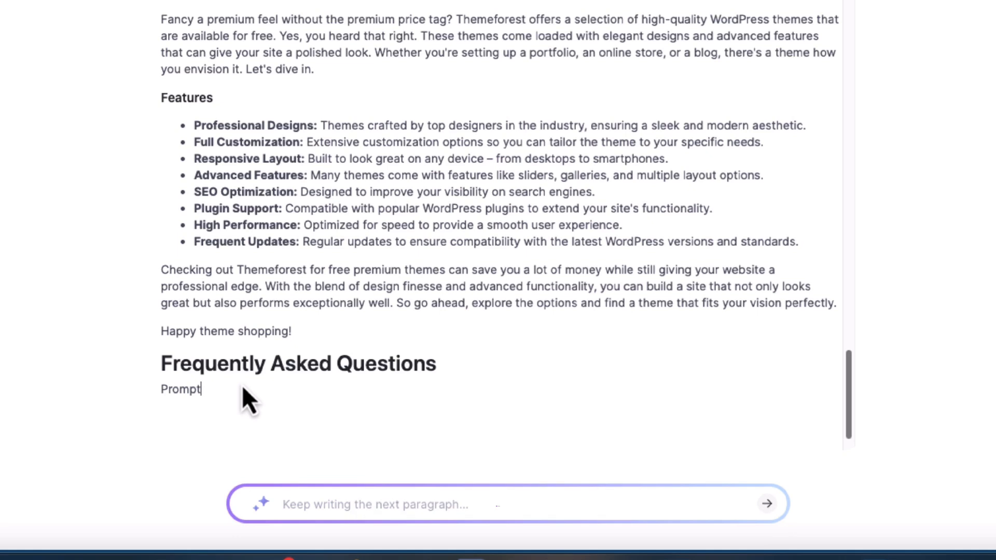
# - Continue the FAQ Prompt line with "- Write 2-3 Questions related to the content above as"
pyautogui.write('- ')
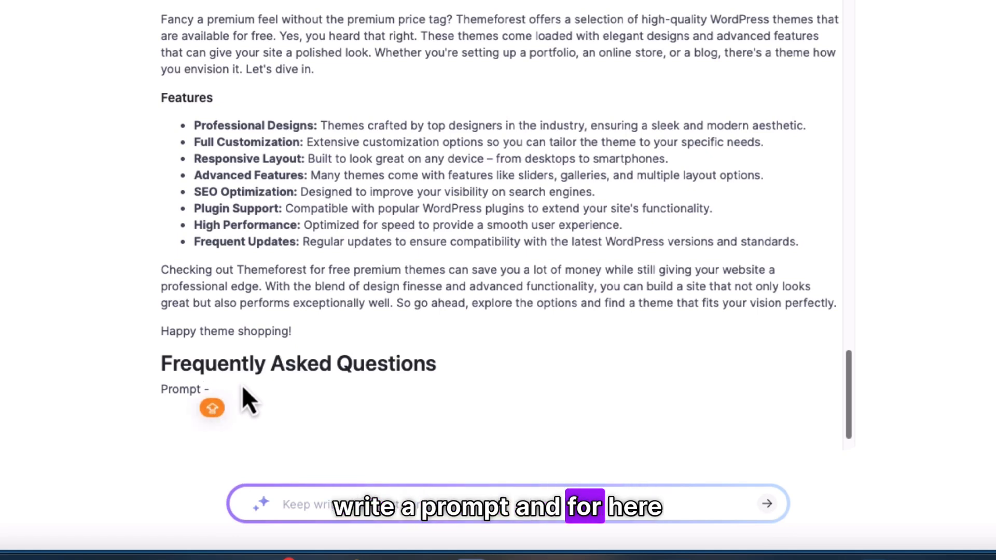
pyautogui.write('Write 2-3')
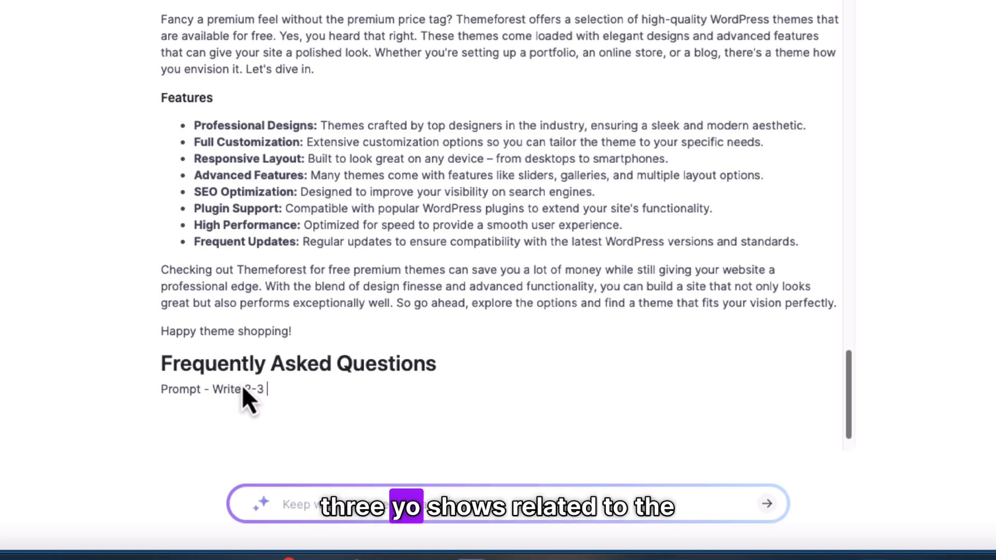
pyautogui.write(' Questions related to th')
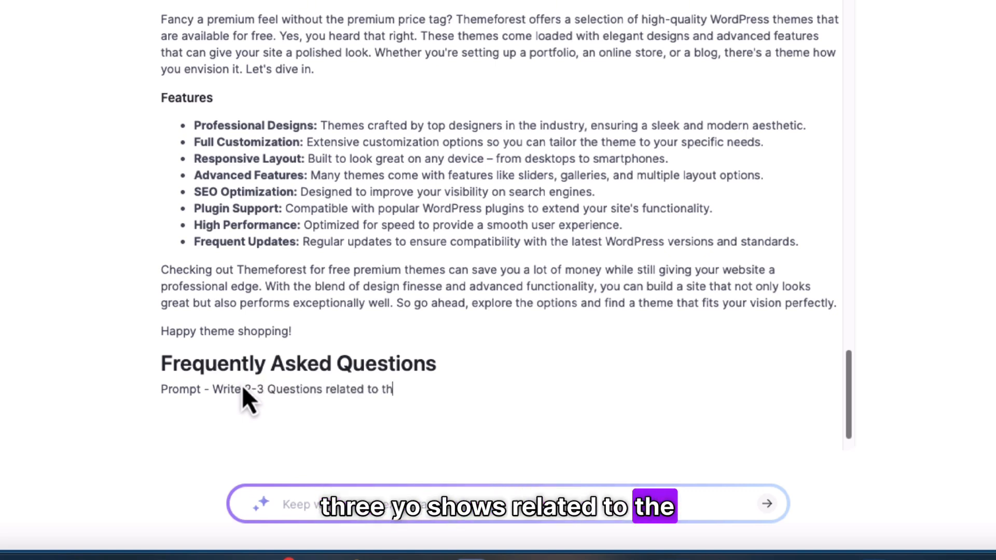
pyautogui.write('e content above as ')
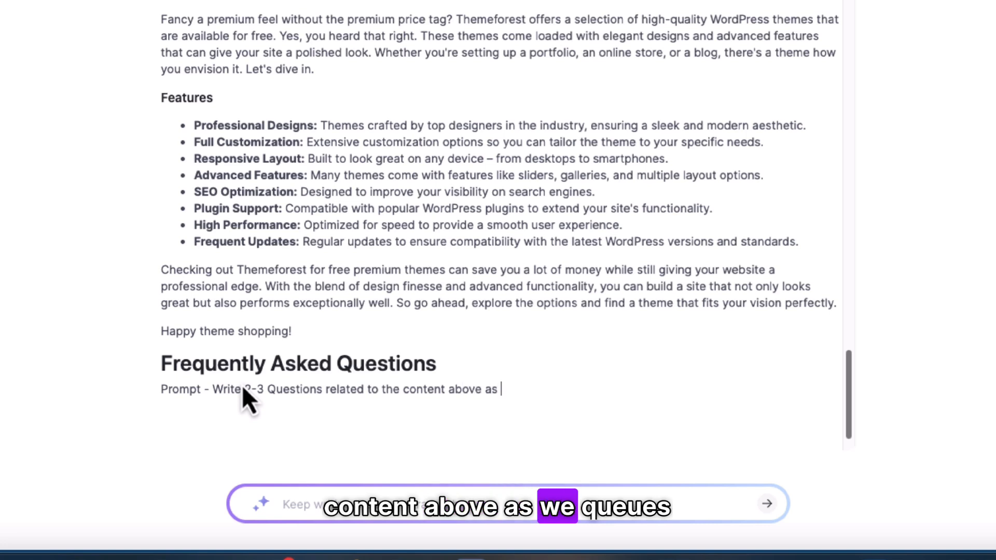
# - Finish the FAQ Prompt line with "FAQs with short answers in conversational and casual tone. format questions as h3"
pyautogui.write('FAQs with short an')
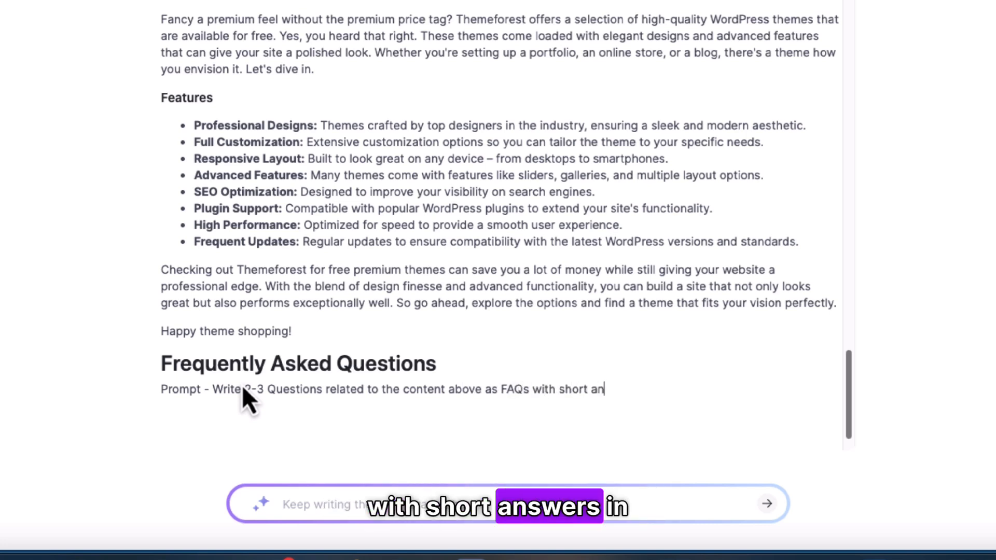
pyautogui.write('swers in conversati')
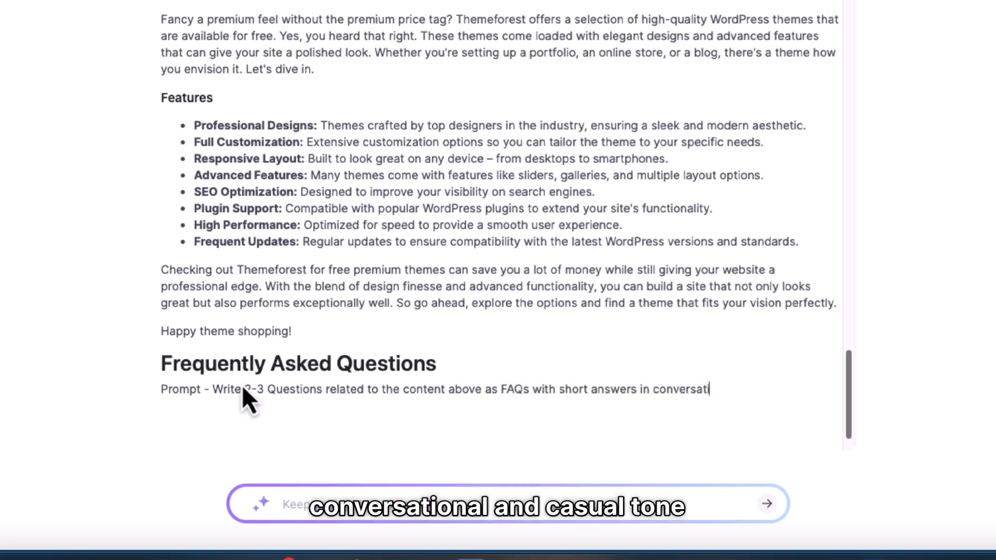
pyautogui.write('onal and casual ')
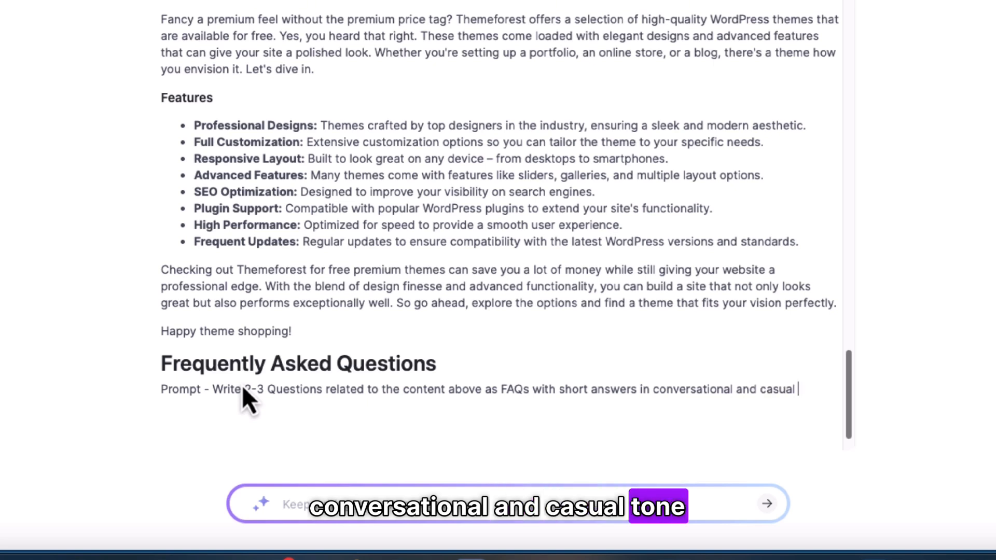
pyautogui.write('tone. format questio')
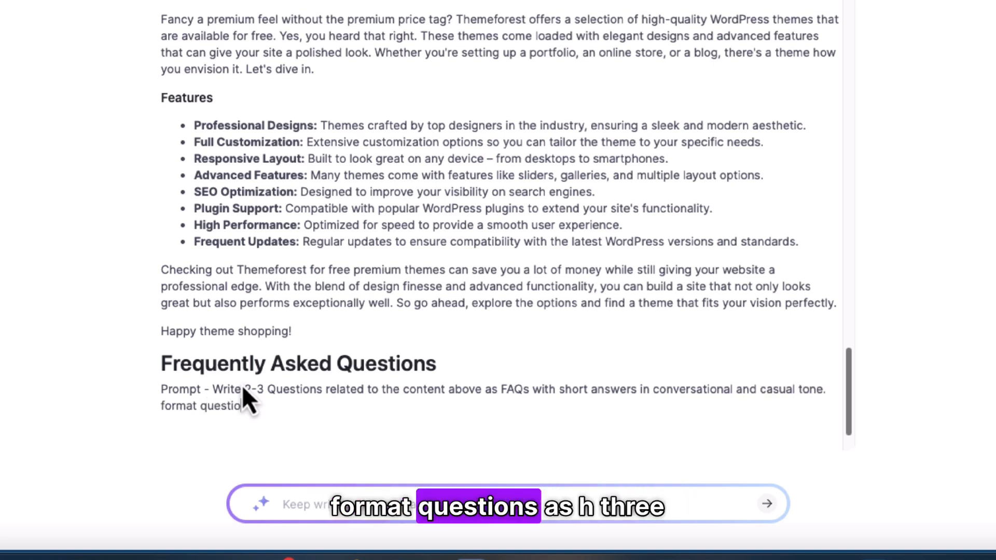
pyautogui.write('ns as h3')
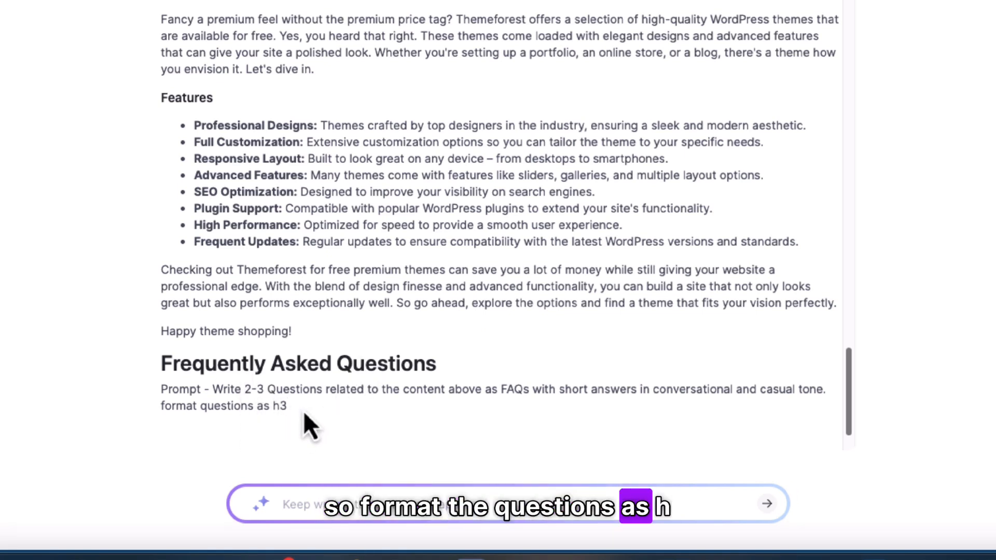
# - Move the FAQ prompt out of the article into the AI writing prompt and generate the questions and answers
pyautogui.moveTo(303, 411); pyautogui.dragTo(111, 394)
pyautogui.press('BackSpace')
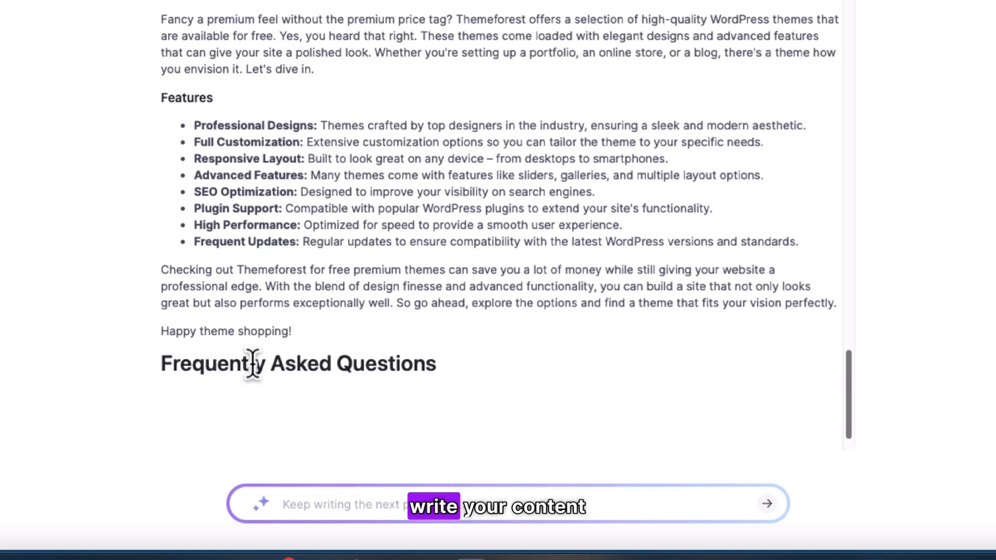
pyautogui.click(366, 514)
pyautogui.hotkey('ctrl', 'v')
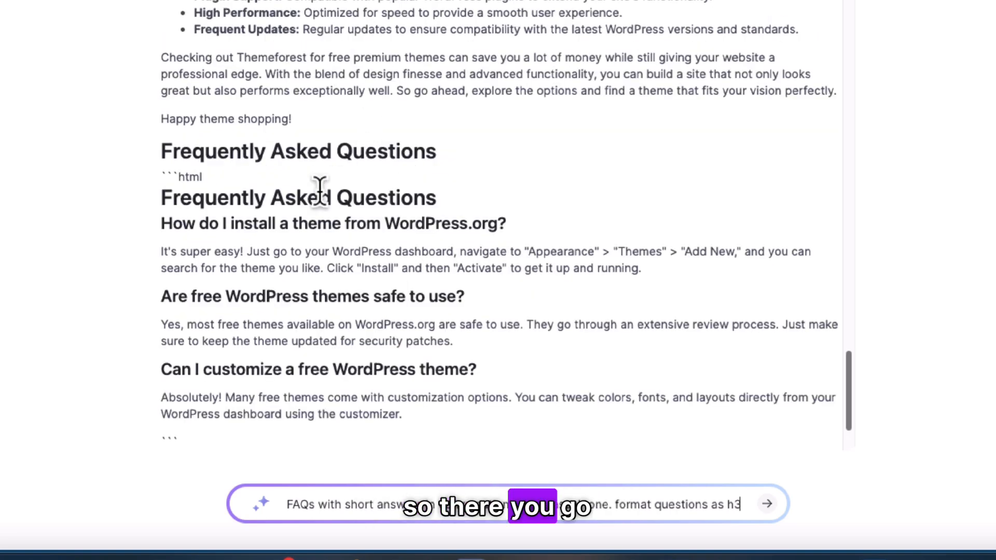
# - Remove the duplicate "Frequently Asked Questions" heading and the stray ```html and ``` code marks around the generated FAQs
pyautogui.tripleClick(262, 199)
pyautogui.press('BackSpace')
pyautogui.press('BackSpace')
pyautogui.press('BackSpace')
pyautogui.press('BackSpace')
pyautogui.press('BackSpace')
pyautogui.press('BackSpace')
pyautogui.press('BackSpace')
pyautogui.press('BackSpace')
pyautogui.press('BackSpace')
pyautogui.press('BackSpace')
pyautogui.click(457, 379)
pyautogui.press('BackSpace')
pyautogui.press('BackSpace')
pyautogui.press('BackSpace')
pyautogui.press('BackSpace')
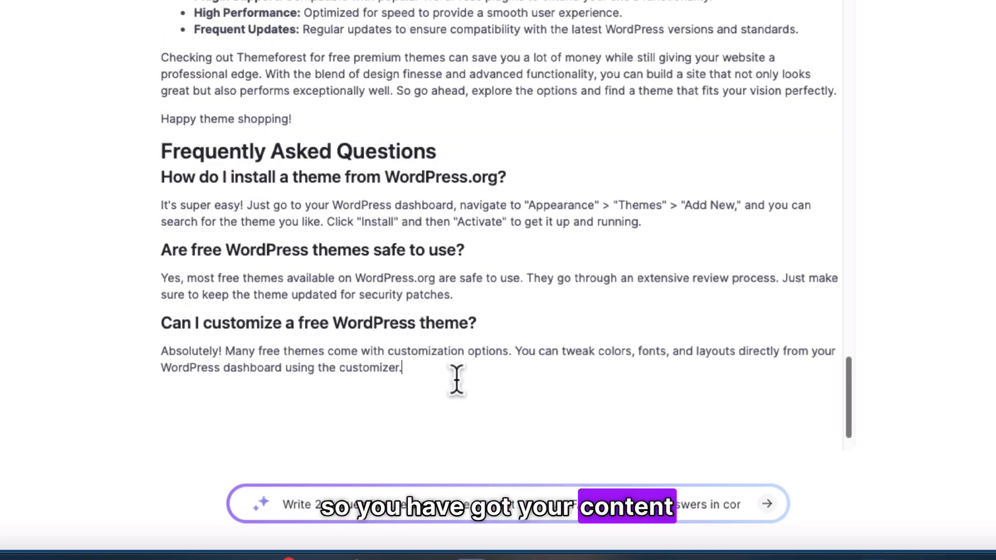
# - Add "Conclusion" as a Heading 2 below the last FAQ answer
pyautogui.press('Return')
pyautogui.write('Concl')
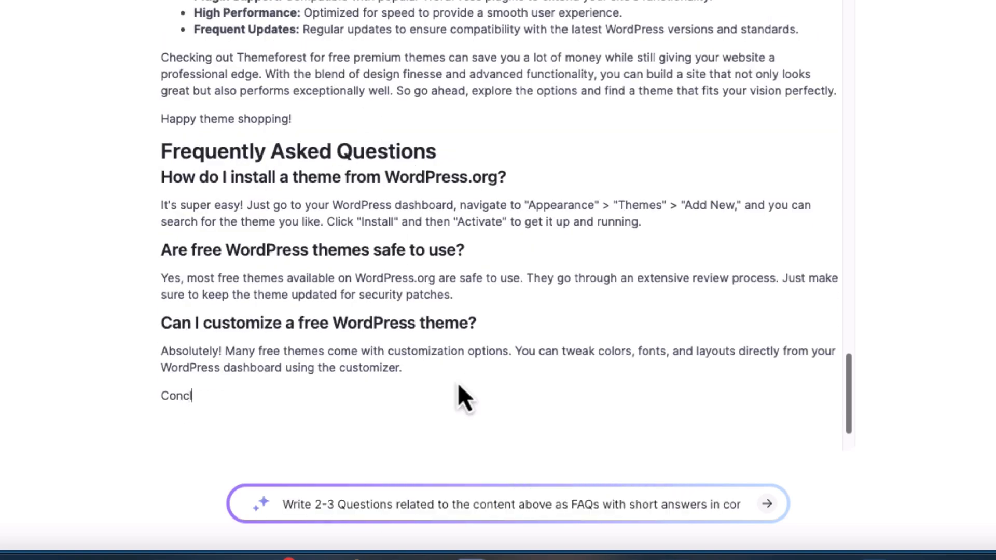
pyautogui.write('usion')
pyautogui.doubleClick(199, 399)
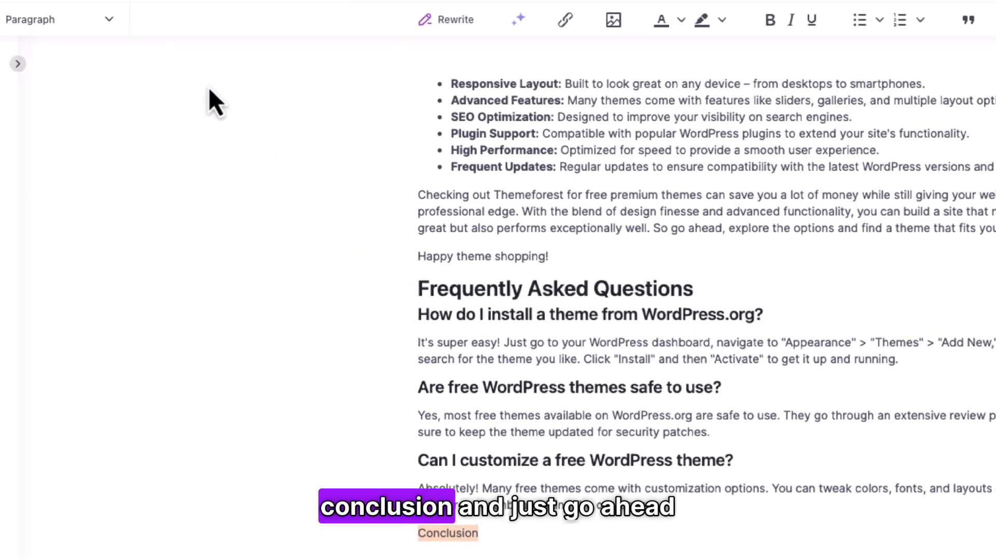
pyautogui.click(57, 19)
pyautogui.moveTo(38, 63)
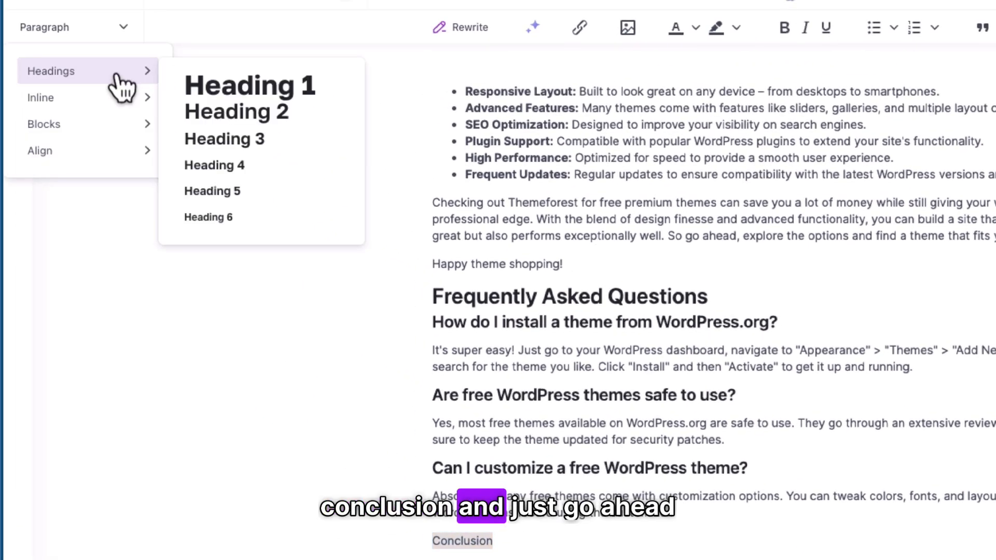
pyautogui.click(270, 119)
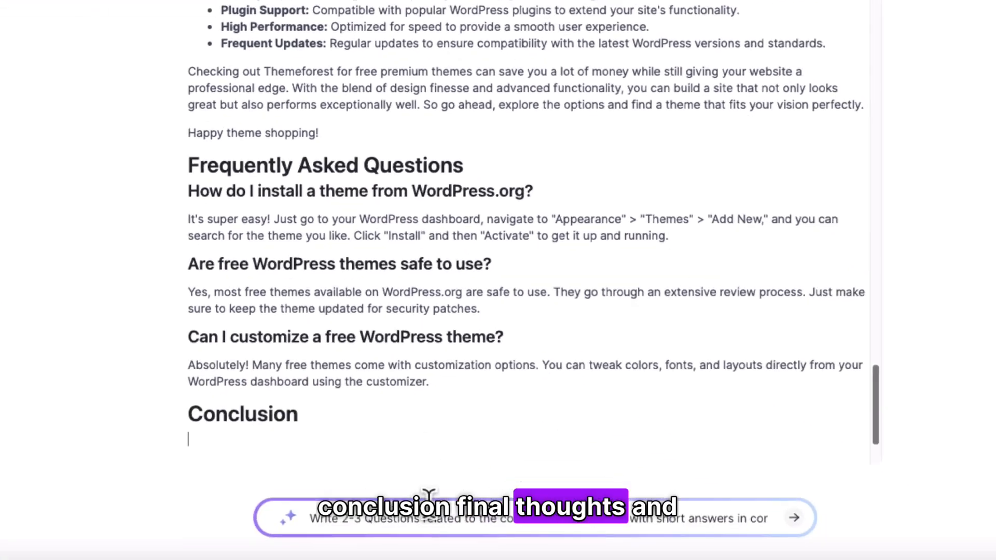
# - Generate the conclusion with the AI prompt "write conclusion paragraph based on the content above in conversational style and casual tone"
pyautogui.tripleClick(404, 508)
pyautogui.write('write co')
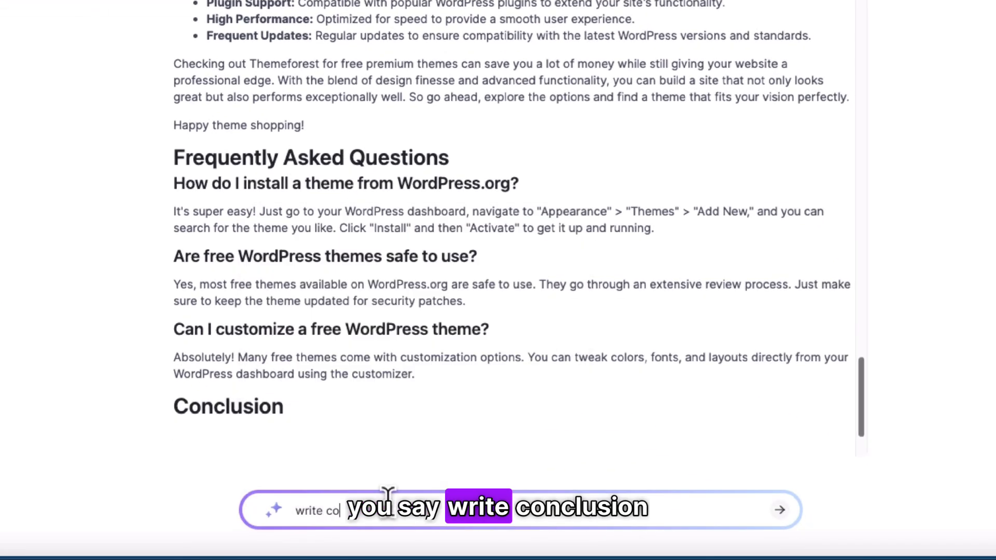
pyautogui.write('nclusion paragrap')
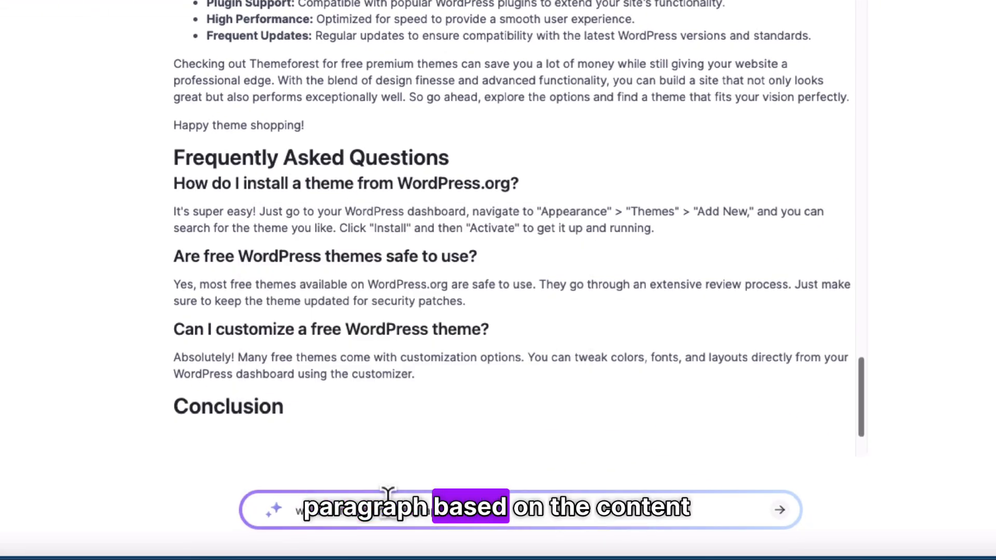
pyautogui.write('h based on the content above in')
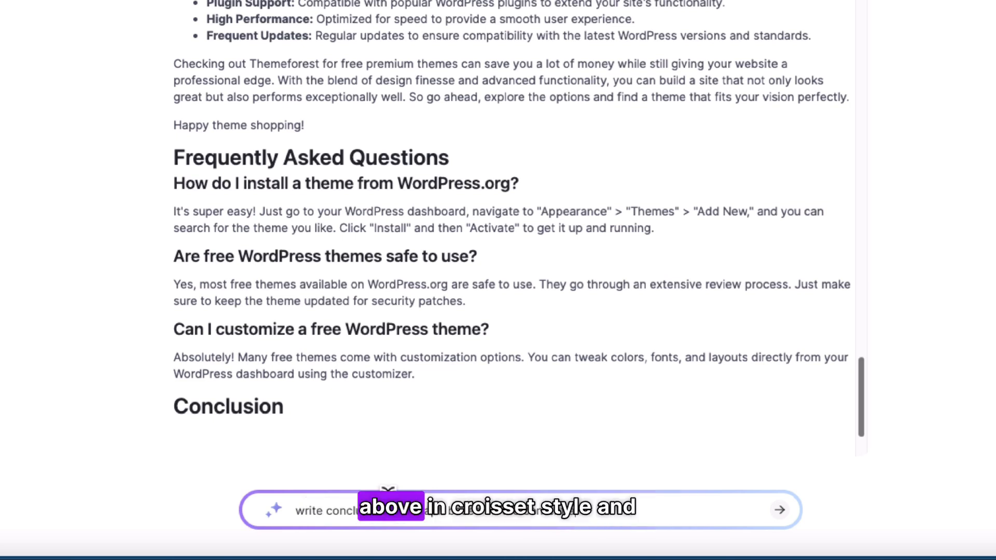
pyautogui.write(' conversational')
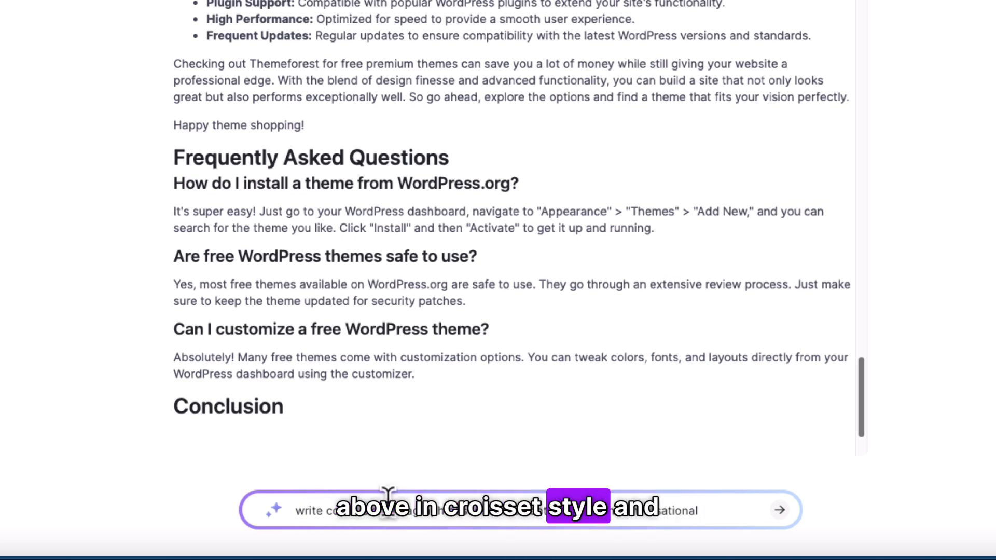
pyautogui.write(' style and casual tone')
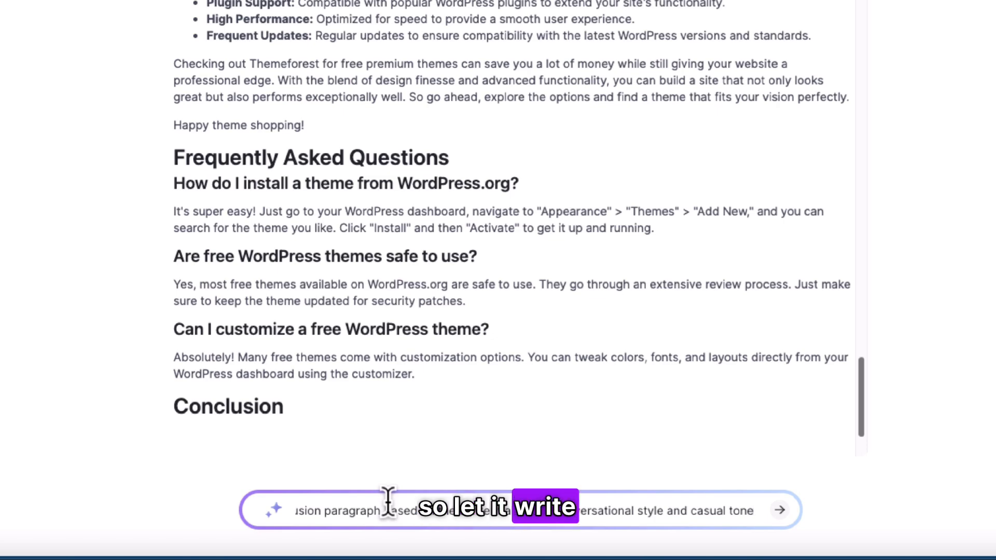
pyautogui.press('Return')
# - Delete the leftover line below the Conclusion heading and start a new paragraph after "So, there you have it!"
pyautogui.tripleClick(235, 266)
pyautogui.press('BackSpace')
pyautogui.press('BackSpace')
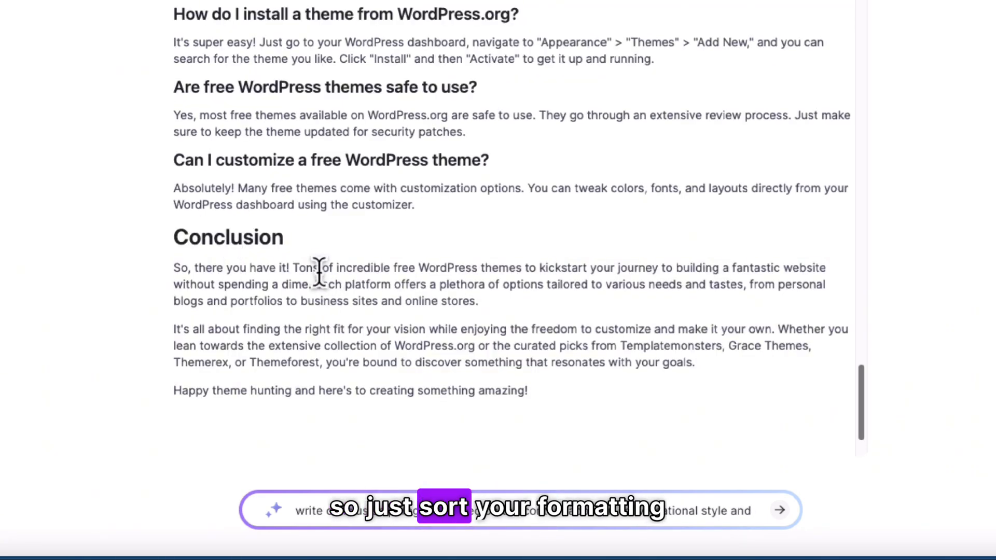
pyautogui.click(290, 266)
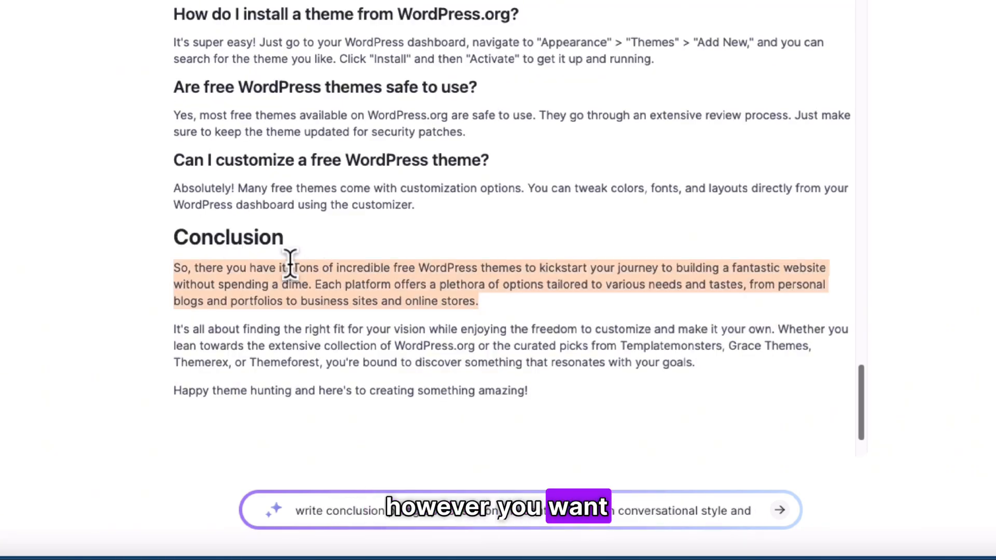
pyautogui.press('Return')
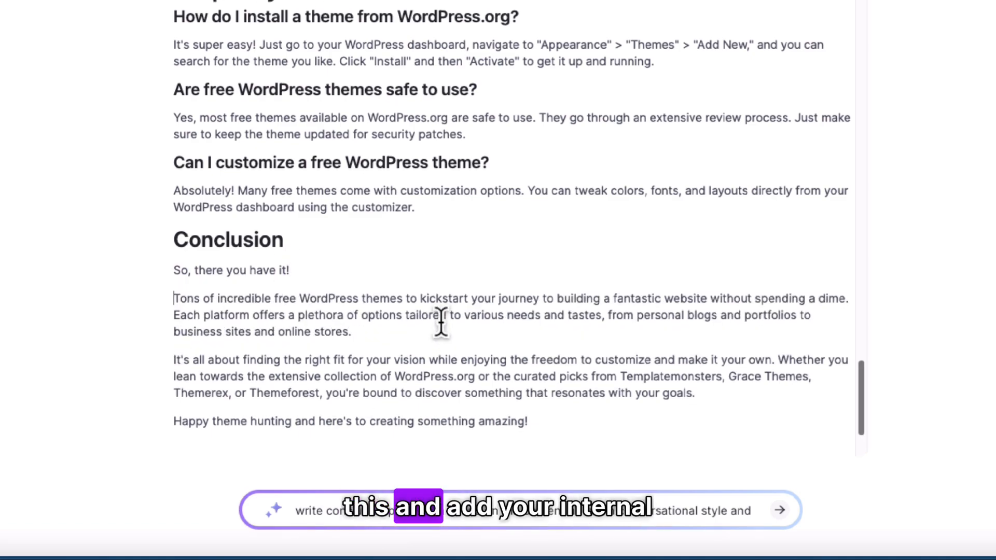
# - Start a new line with "Prompt - " below the [table] placeholder in the Best FREE WordPress Themes Resources section
pyautogui.scroll(3, 435, 324)
pyautogui.scroll(-3, 416, 301)
pyautogui.scroll(20, 416, 301)
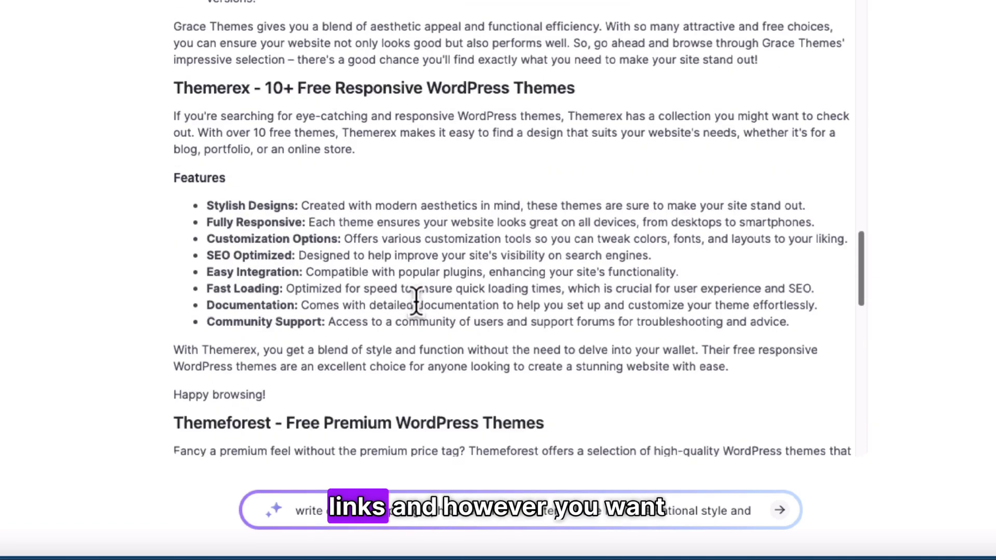
pyautogui.scroll(8, 416, 301)
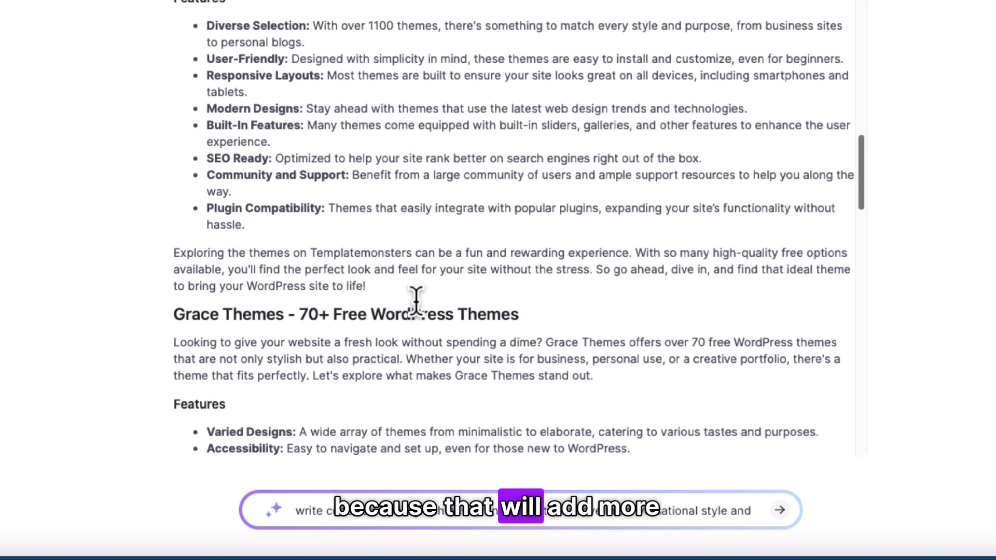
pyautogui.scroll(6, 416, 300)
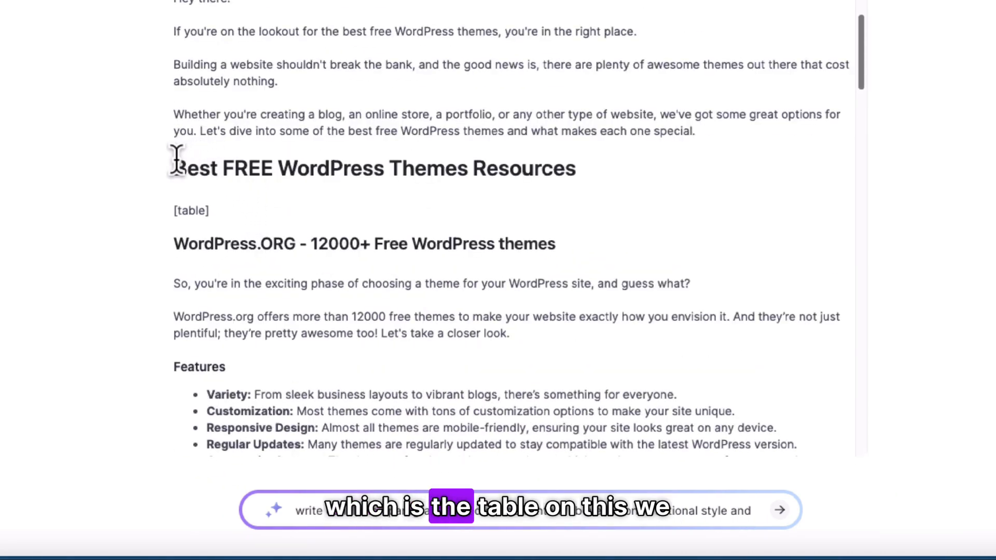
pyautogui.press('Return')
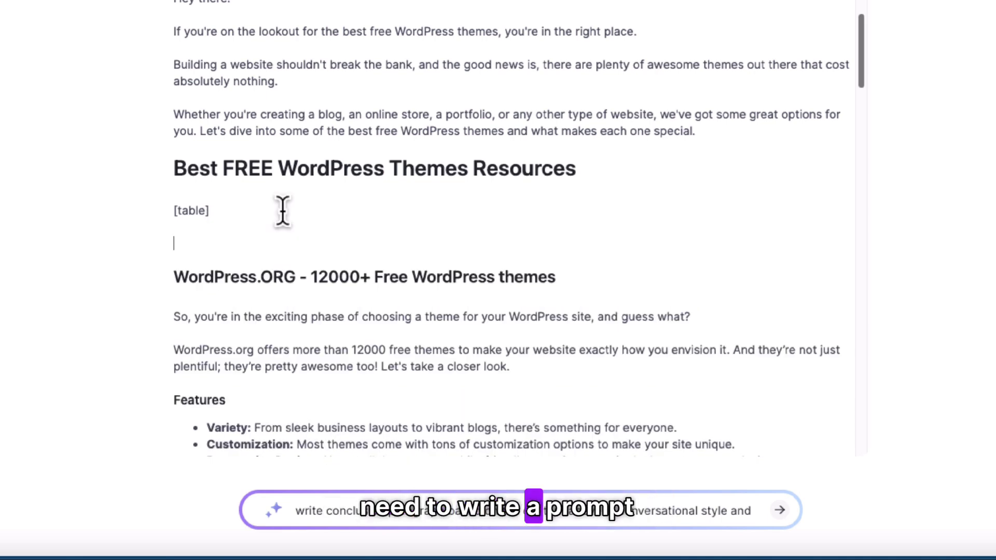
pyautogui.write('Prompt =')
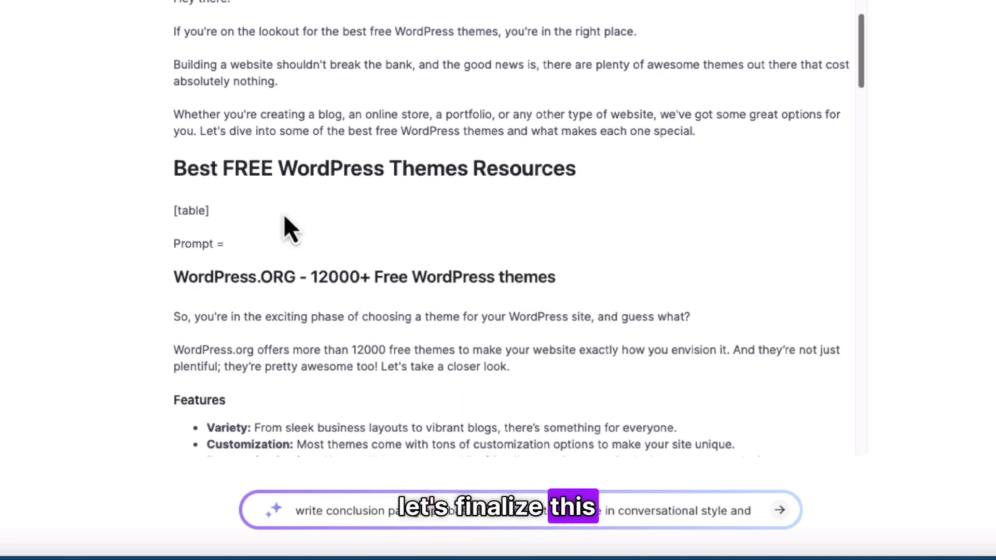
pyautogui.press('BackSpace')
pyautogui.press('BackSpace')
pyautogui.write('- ')
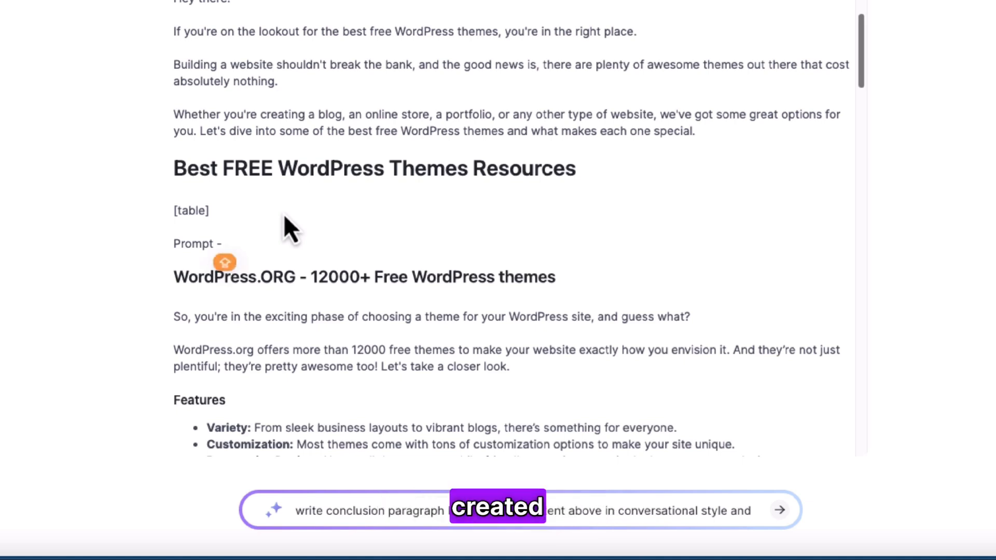
# - Begin the table prompt with "Create a table based on the following content, first column will be website name,"
pyautogui.write('Create a ')
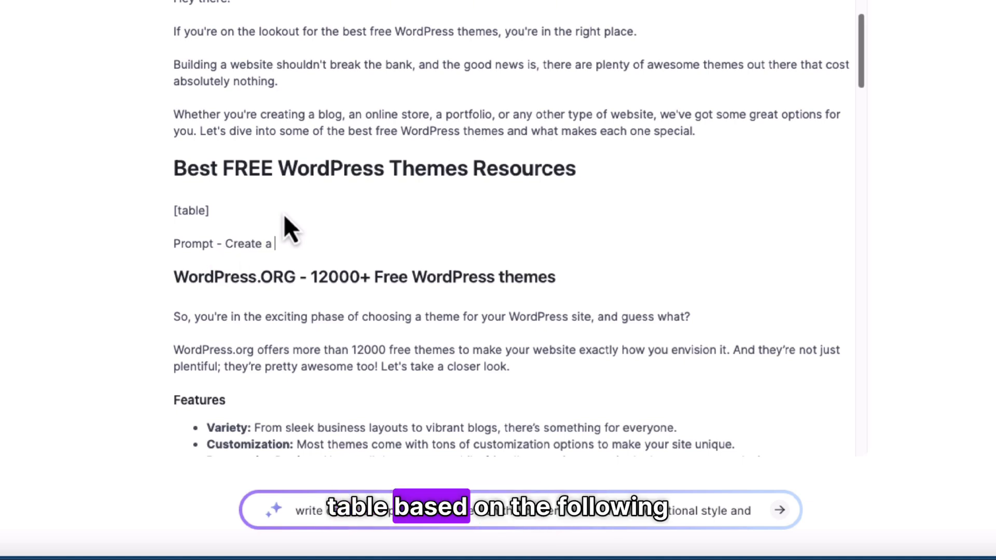
pyautogui.write('table based on the foll')
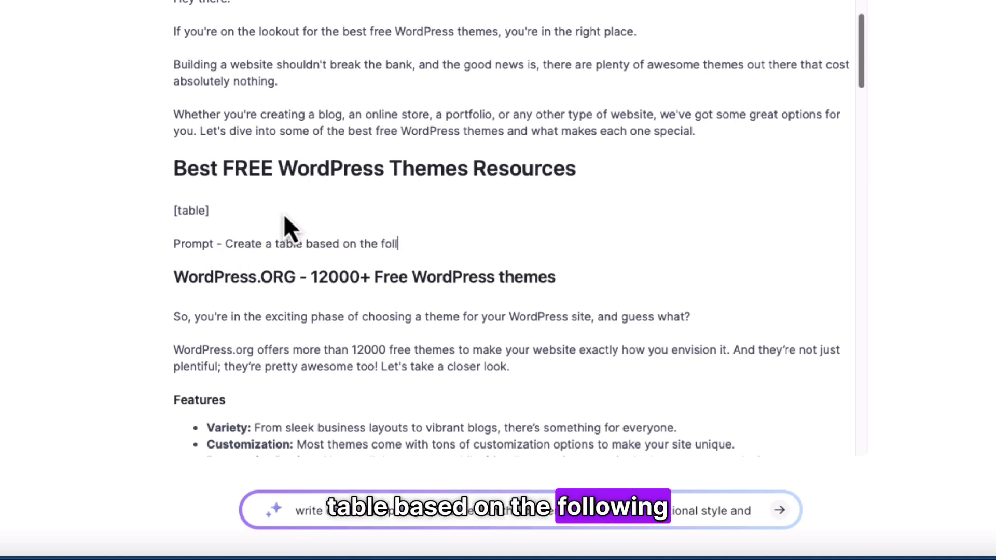
pyautogui.write('owing content, first column will')
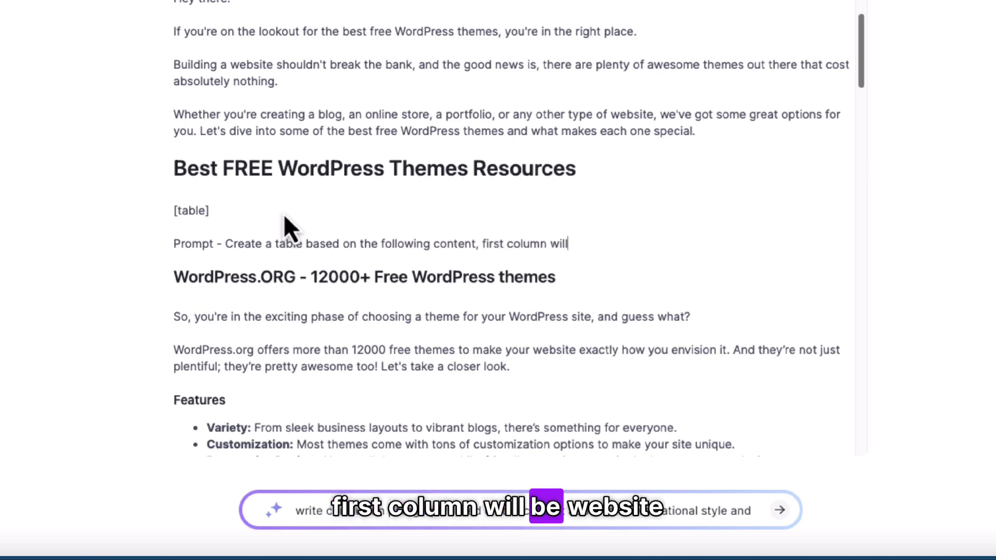
pyautogui.write(' be website name, secon')
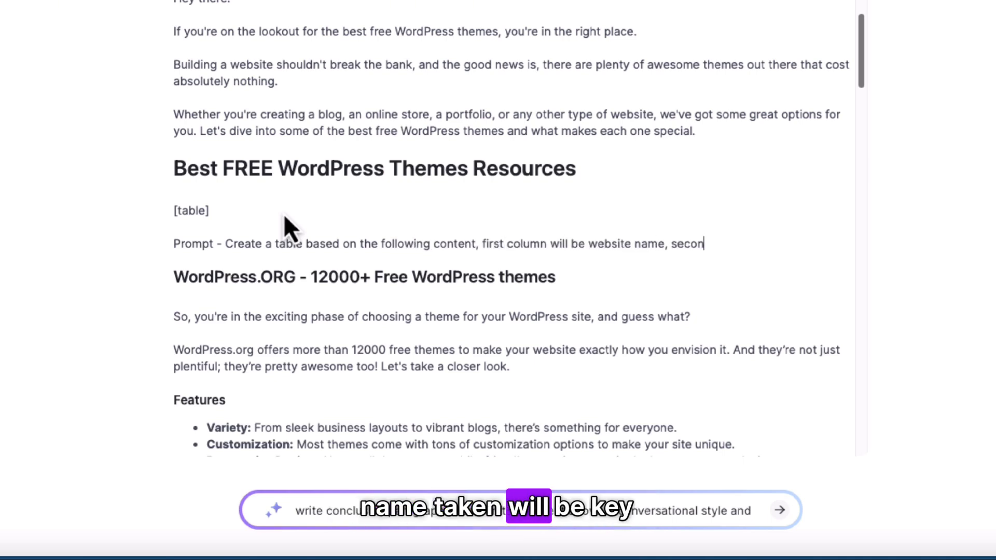
# - Complete the table prompt with "second will be key features, third will be link to resource. heres the content;"
pyautogui.write('d will be key features, thir')
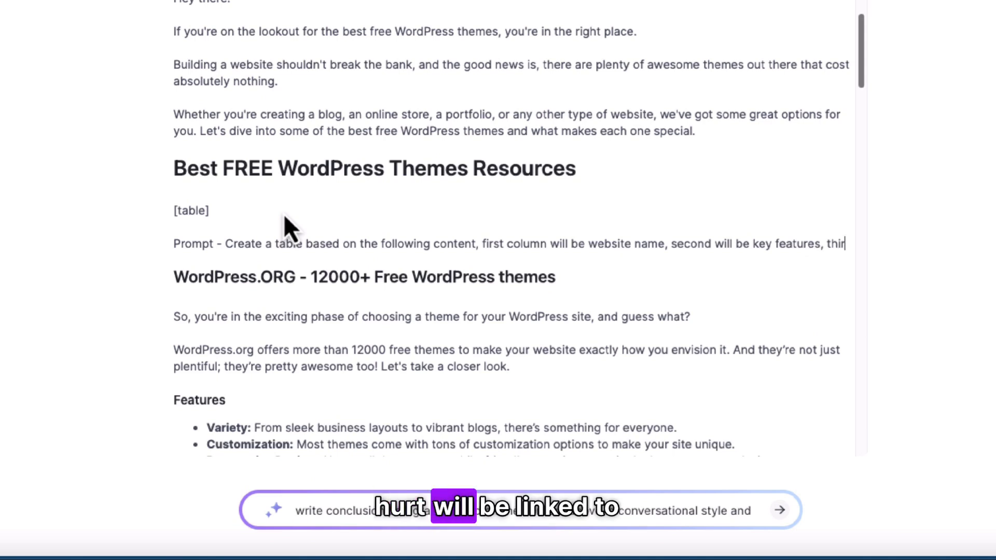
pyautogui.write('d will be link to resour')
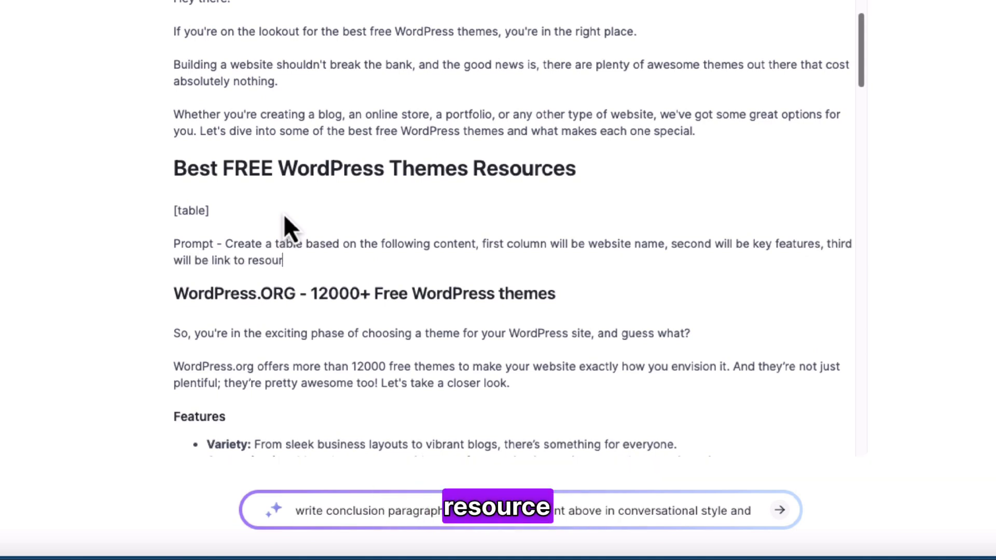
pyautogui.write('ce. h')
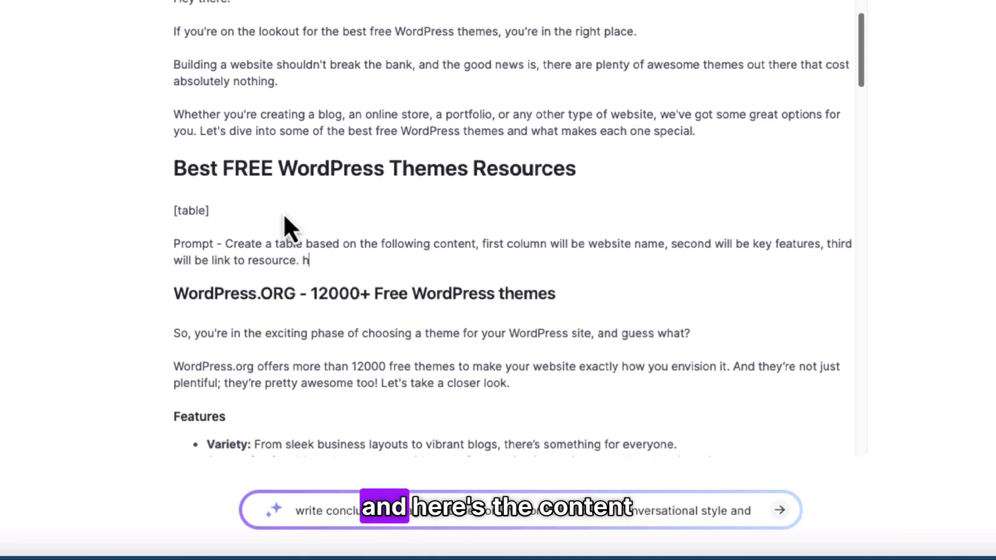
pyautogui.write('eres the content')
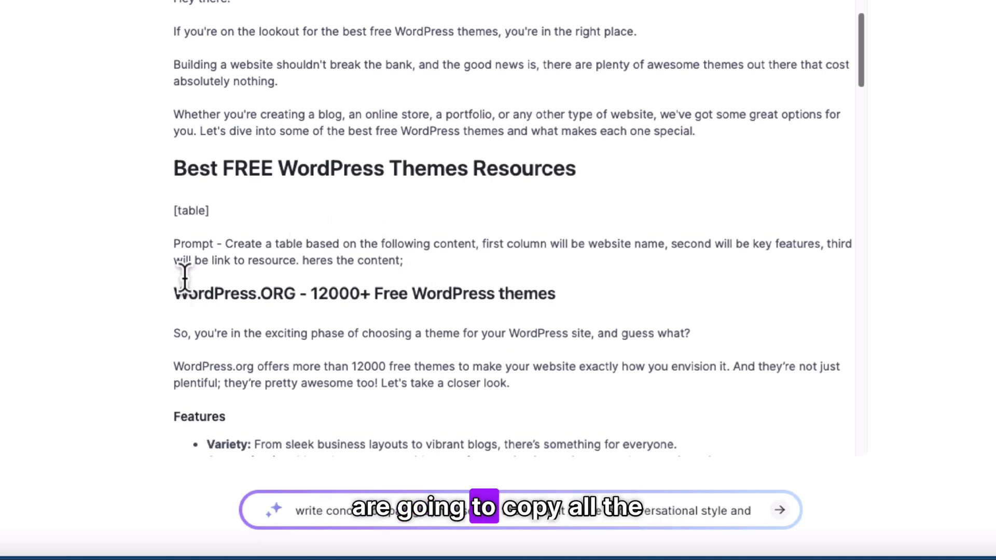
# - Move the table prompt text into the AI prompt bar, replacing the conclusion prompt, and delete the "[table]" and "Prompt -" lines
pyautogui.moveTo(226, 244); pyautogui.dragTo(441, 262)
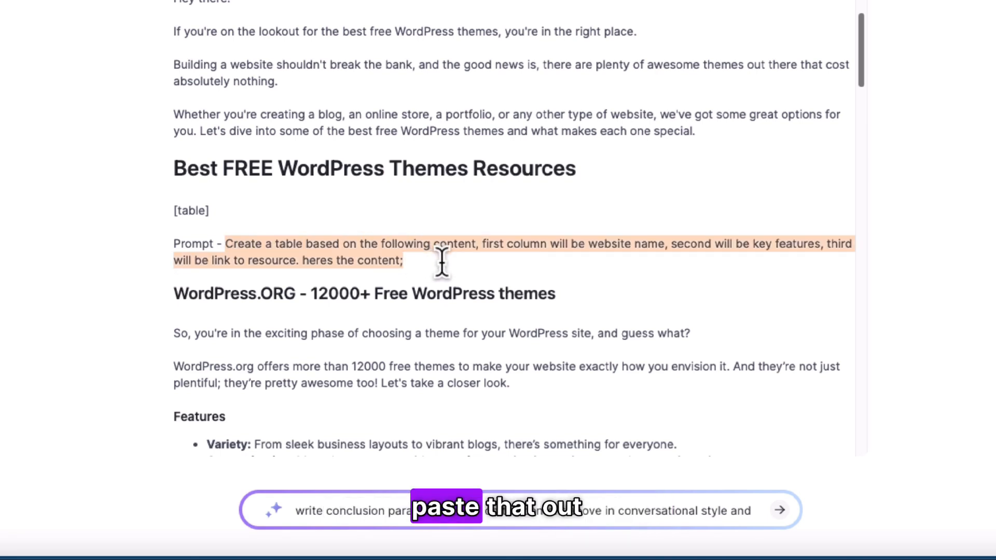
pyautogui.hotkey('ctrl', 'x')
pyautogui.moveTo(324, 251); pyautogui.dragTo(125, 216)
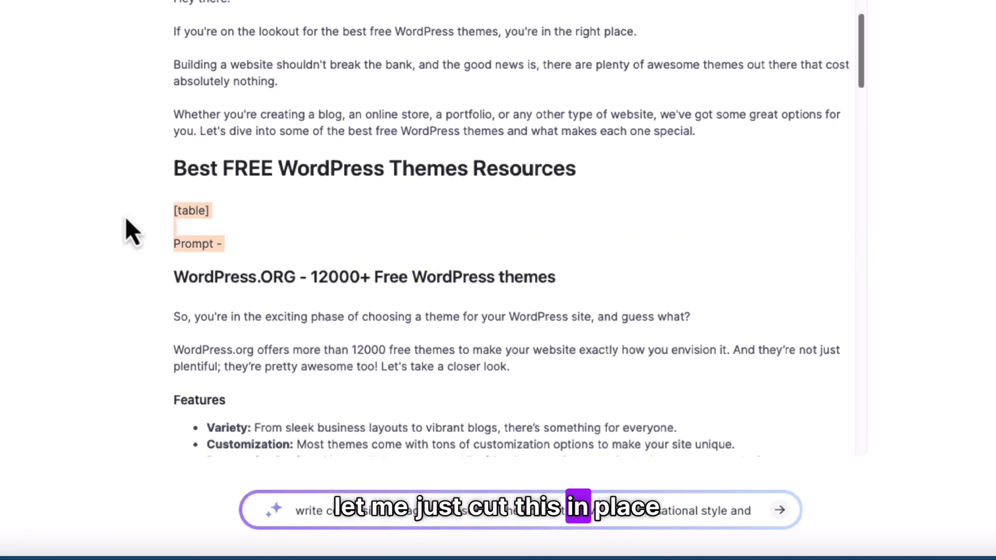
pyautogui.press('BackSpace')
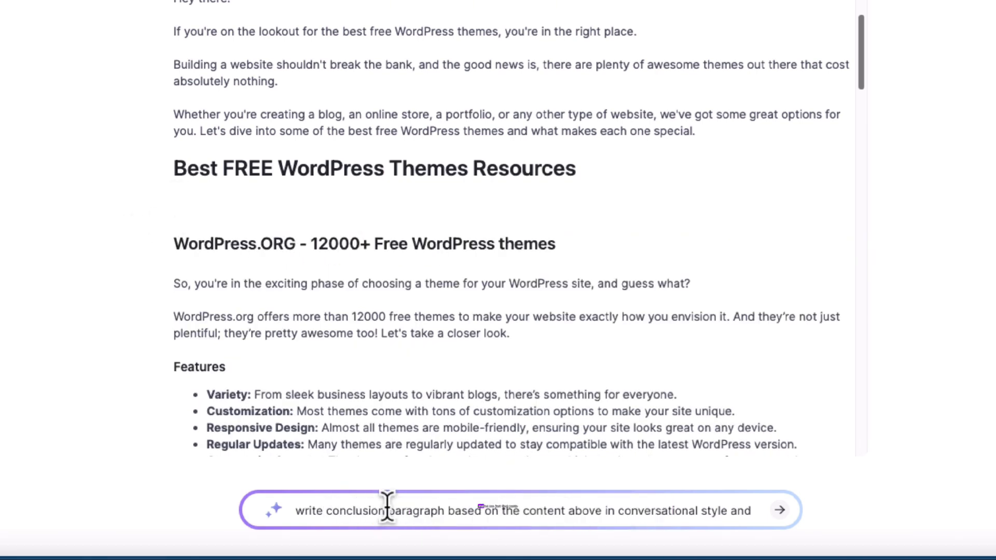
pyautogui.hotkey('ctrl', 'a')
pyautogui.hotkey('ctrl', 'v')
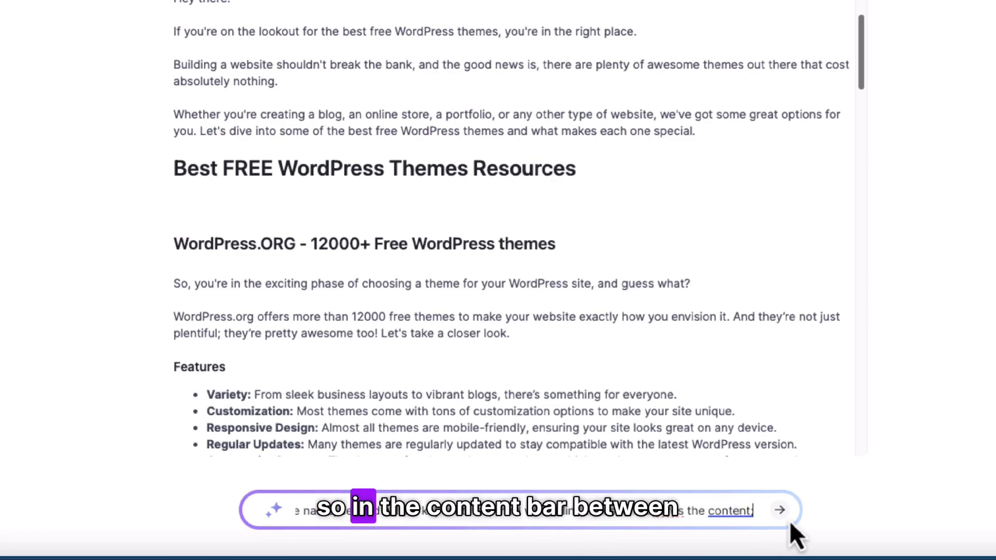
# - Append the copied article content to the table prompt and generate the table under the "Best FREE WordPress Themes Resources" heading
pyautogui.moveTo(178, 244); pyautogui.dragTo(375, 294)
pyautogui.scroll(20, 374, 294)
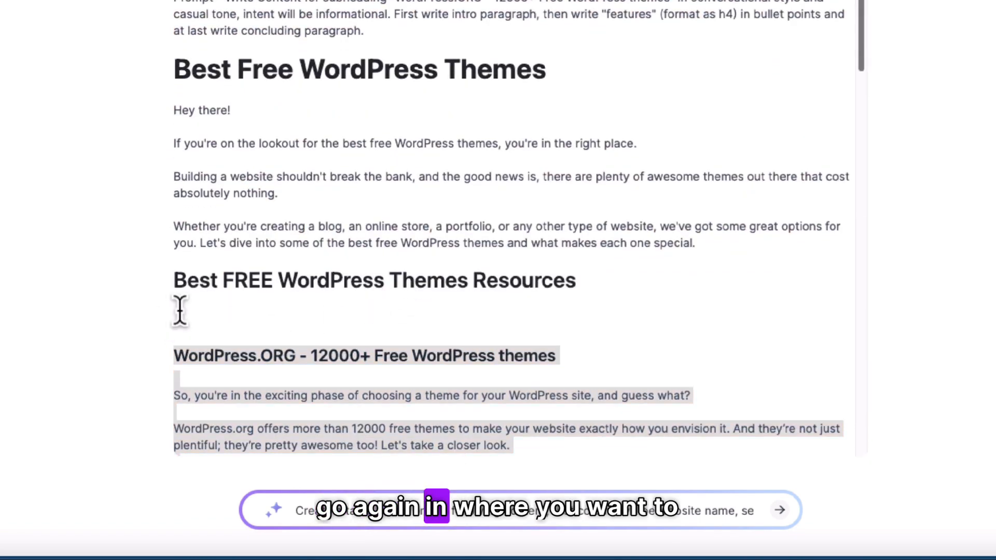
pyautogui.click(179, 311)
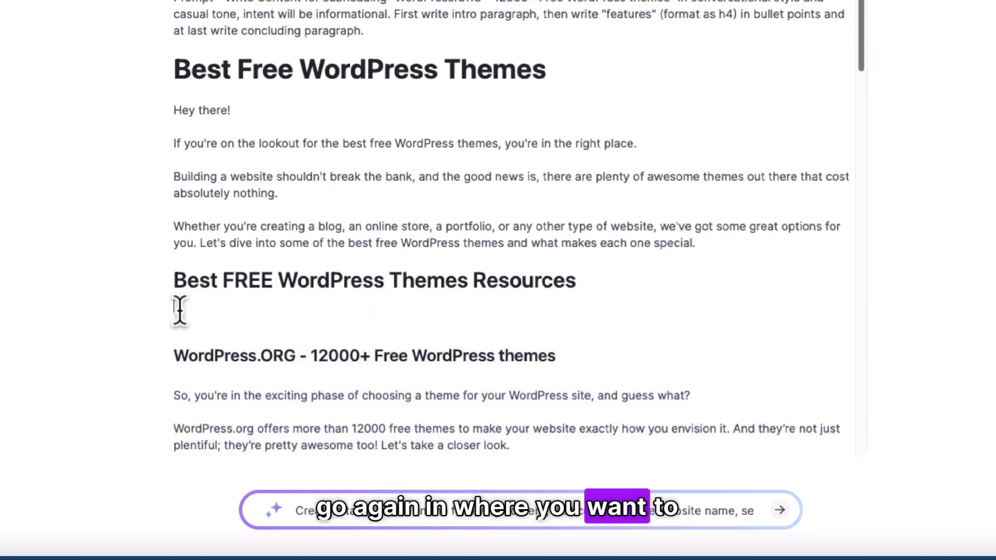
pyautogui.tripleClick(418, 507)
pyautogui.press('End')
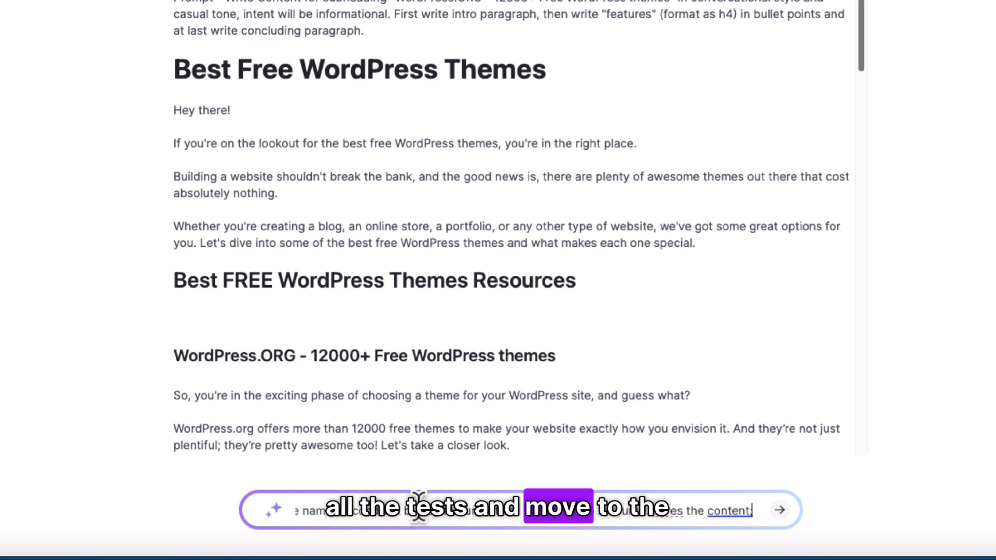
pyautogui.hotkey('ctrl', 'v')
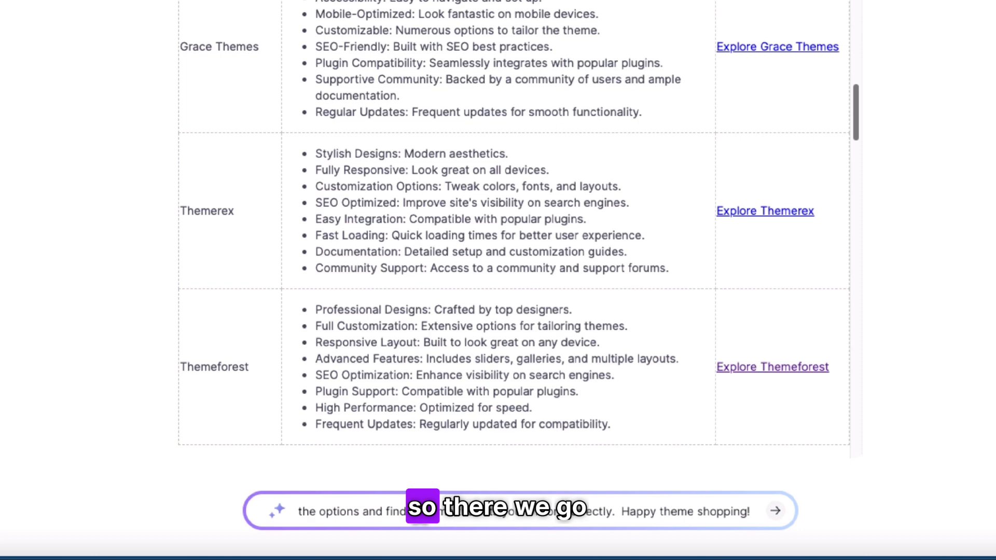
# - Review the generated table and delete the outline, intent and prompt notes above the article's title
pyautogui.scroll(5, 363, 317)
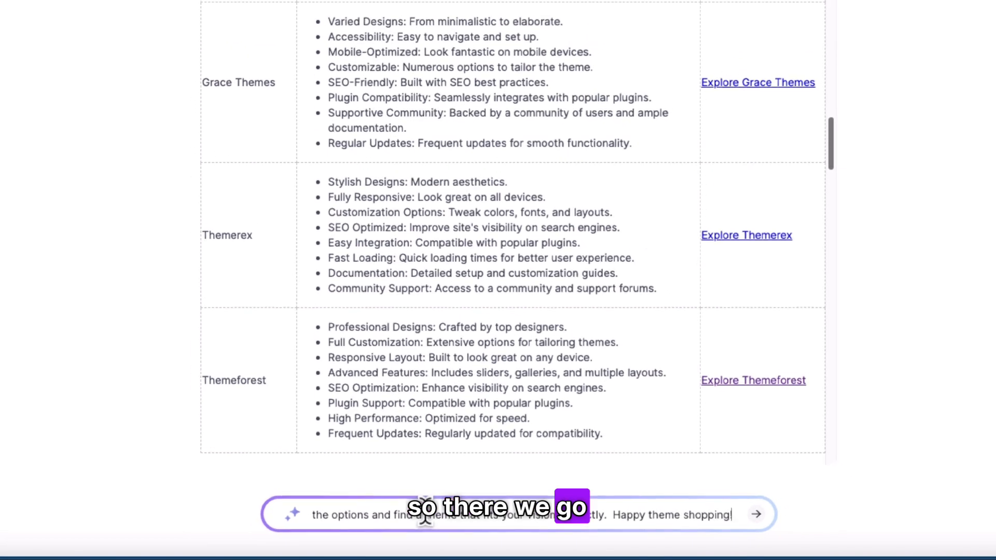
pyautogui.scroll(2, 363, 315)
pyautogui.scroll(-2, 363, 315)
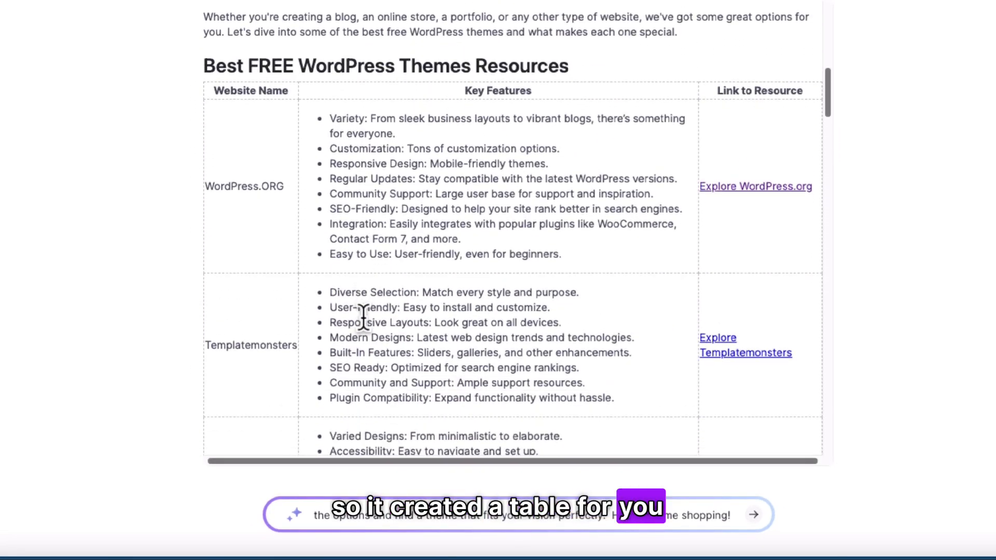
pyautogui.scroll(-8, 733, 306)
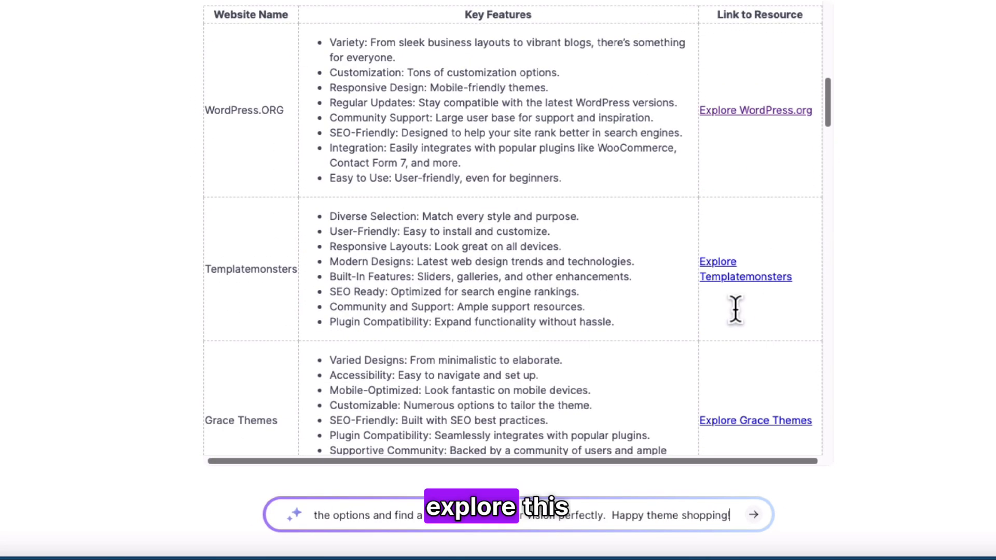
pyautogui.scroll(8, 638, 438)
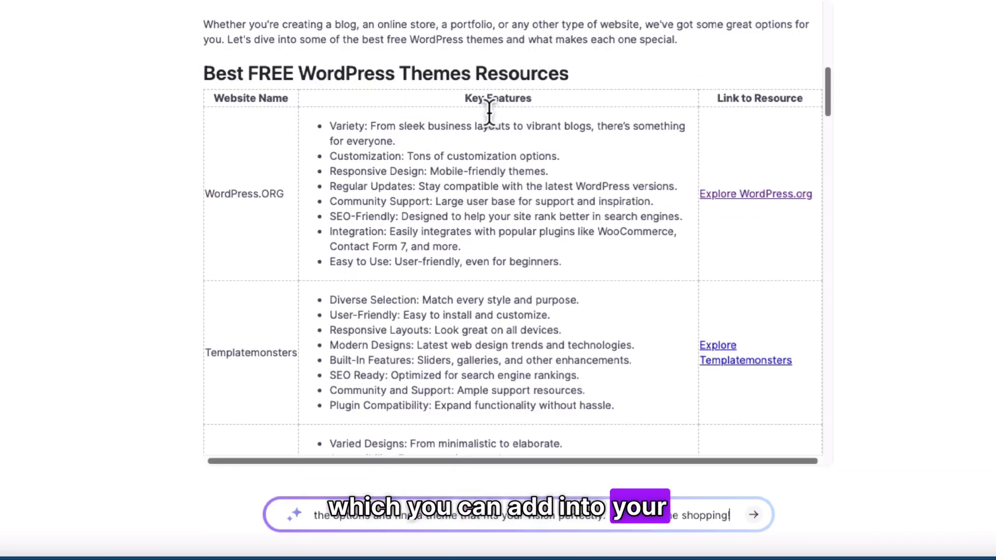
pyautogui.scroll(10, 344, 288)
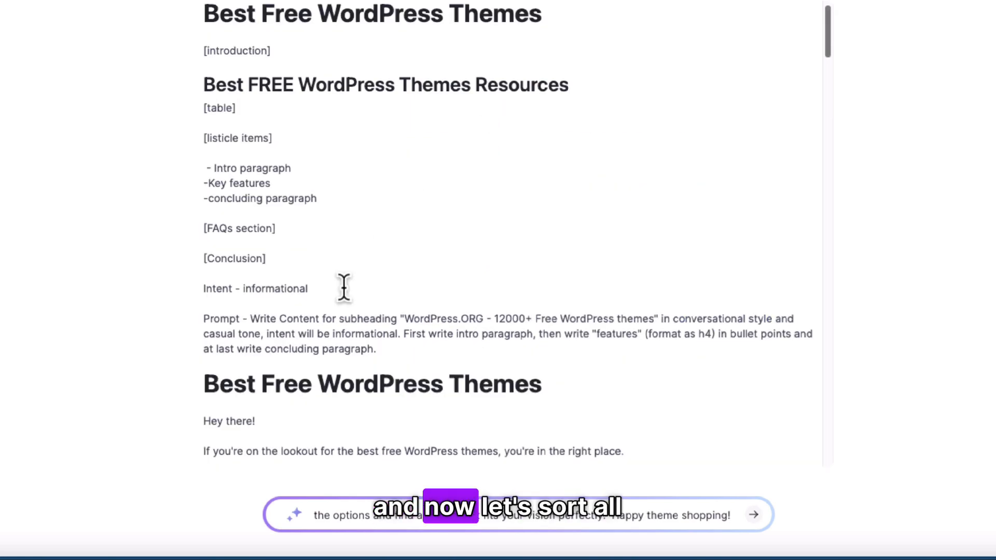
pyautogui.moveTo(377, 345); pyautogui.dragTo(198, 11)
pyautogui.press('BackSpace')
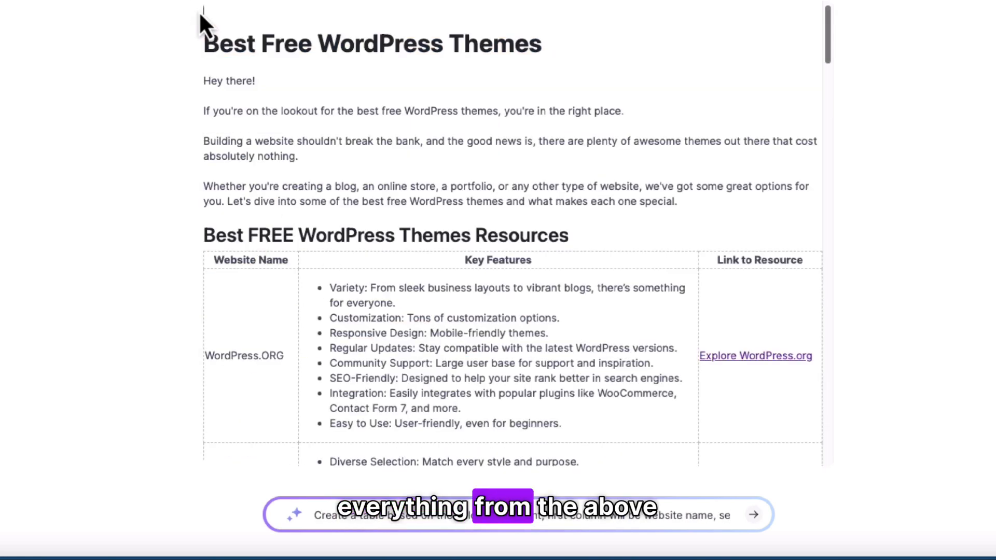
# - Check the cleaned-up article and copy its entire content
pyautogui.scroll(-20, 369, 249)
pyautogui.scroll(20, 369, 249)
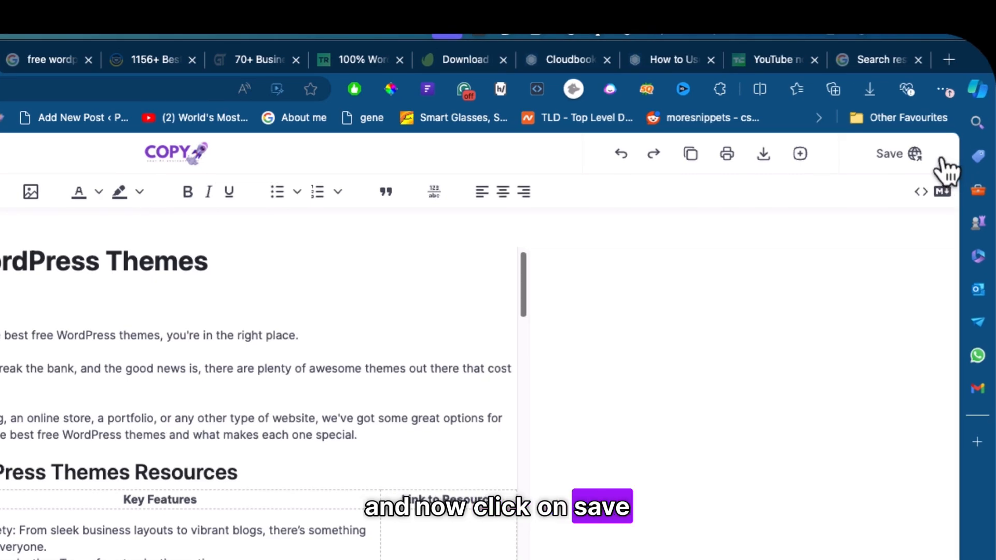
pyautogui.click(132, 463)
pyautogui.press('super+a')
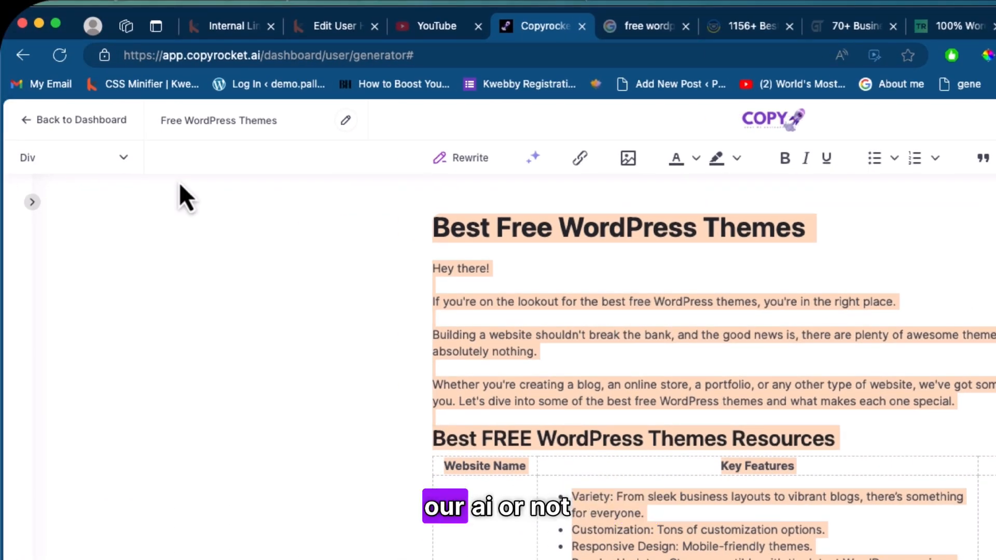
# - Load app.copyrocket.ai in the browser tab holding the "free wordpress themes" search results
pyautogui.click(636, 31)
pyautogui.click(603, 50)
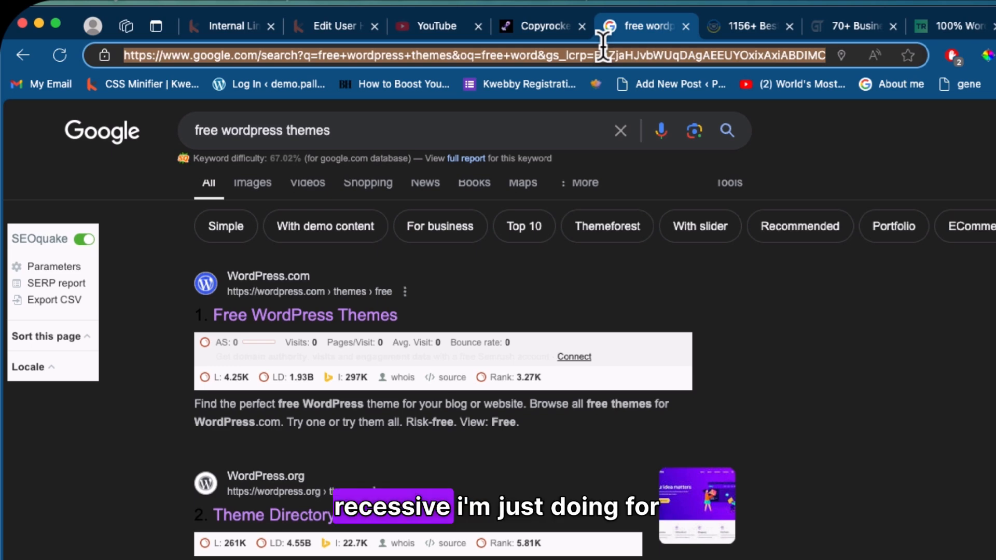
pyautogui.write('app.copyrocket.ai')
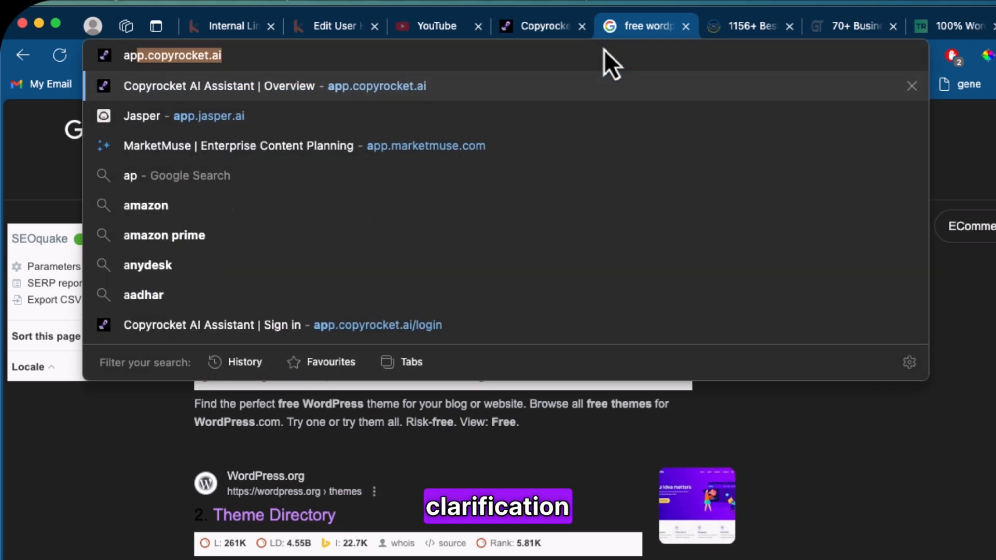
pyautogui.press('Return')
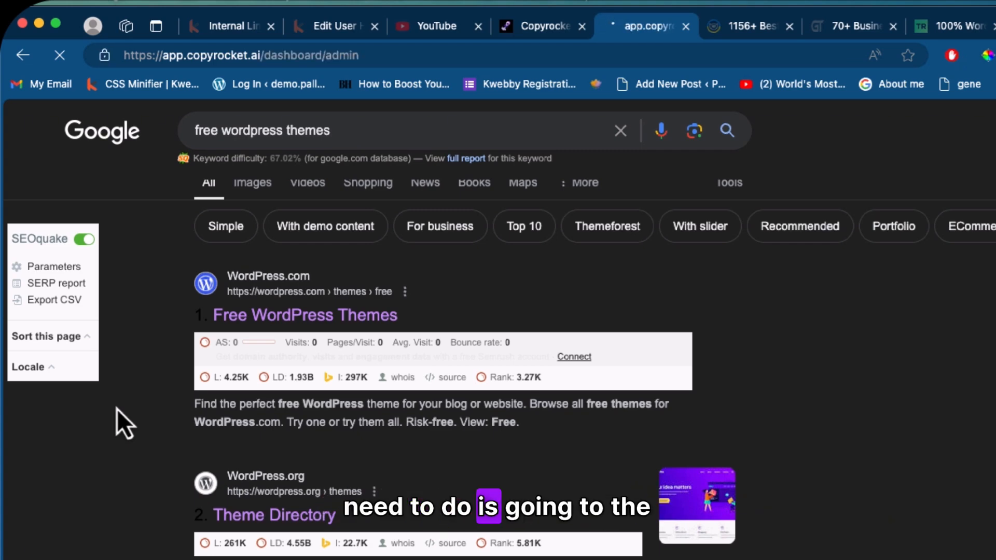
# - Open the AI Plagiarism tool, paste the copied article into it and scan it for plagiarism
pyautogui.scroll(-3, 129, 500)
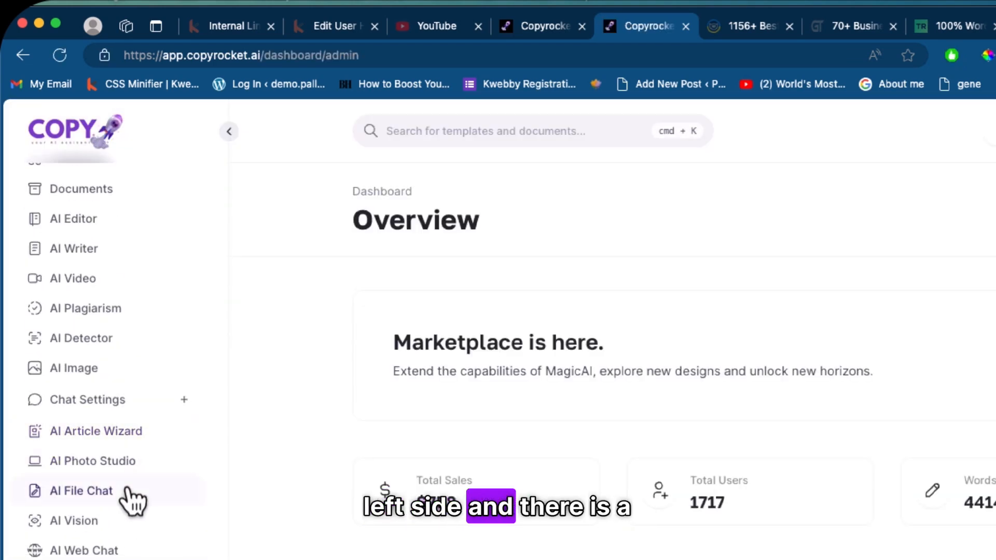
pyautogui.scroll(3, 130, 363)
pyautogui.click(162, 360)
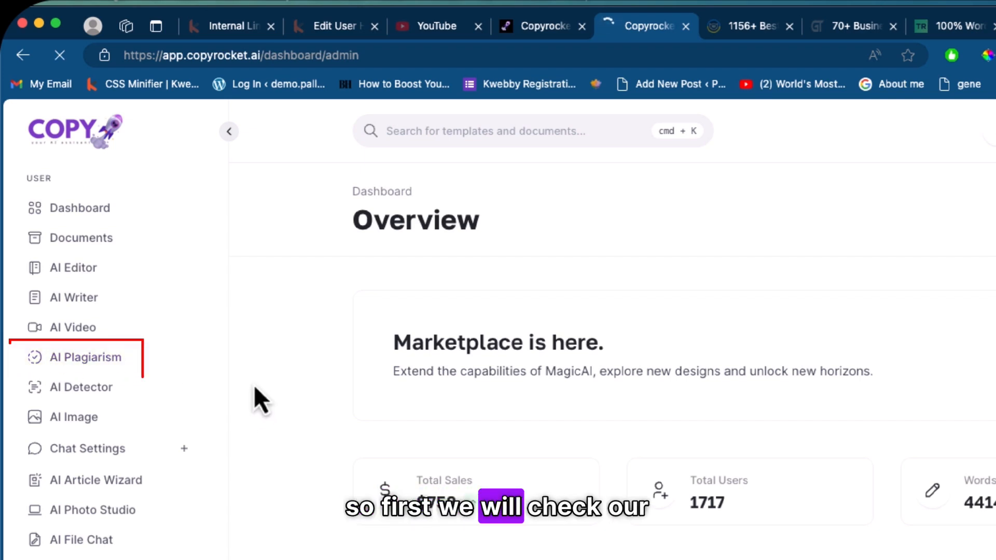
pyautogui.click(225, 260)
pyautogui.press('super+v')
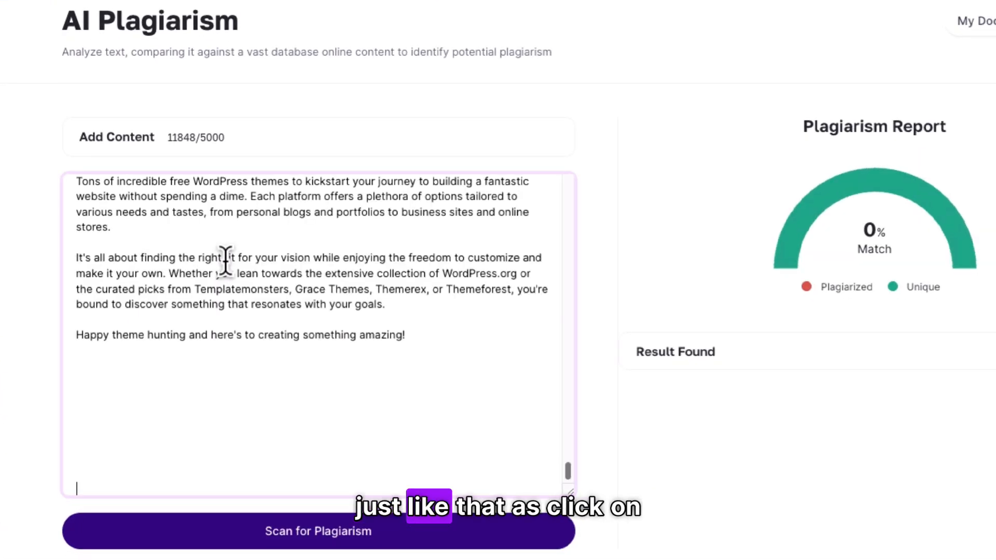
pyautogui.click(249, 533)
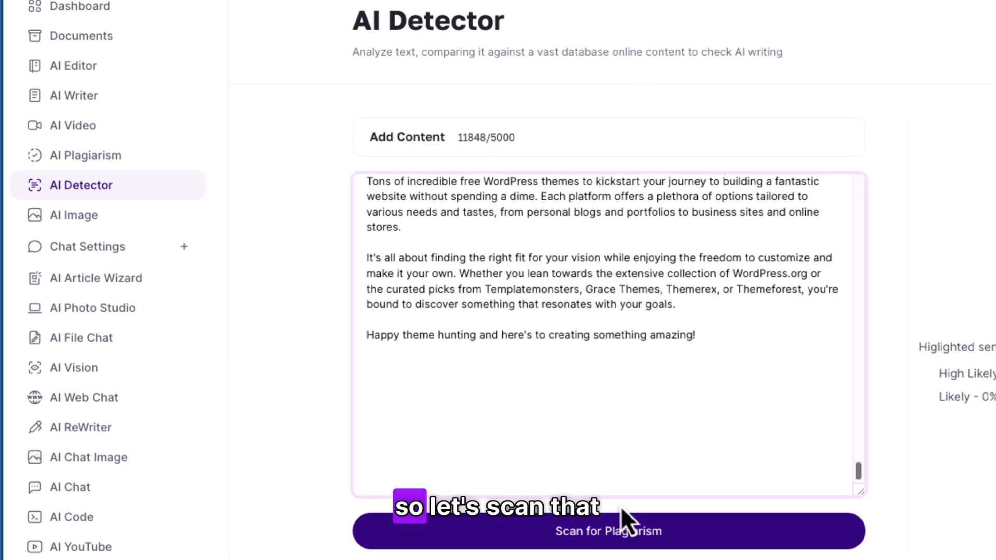
# - Scan the article in the AI Detector and examine its AI content report and the plagiarism report
pyautogui.click(624, 533)
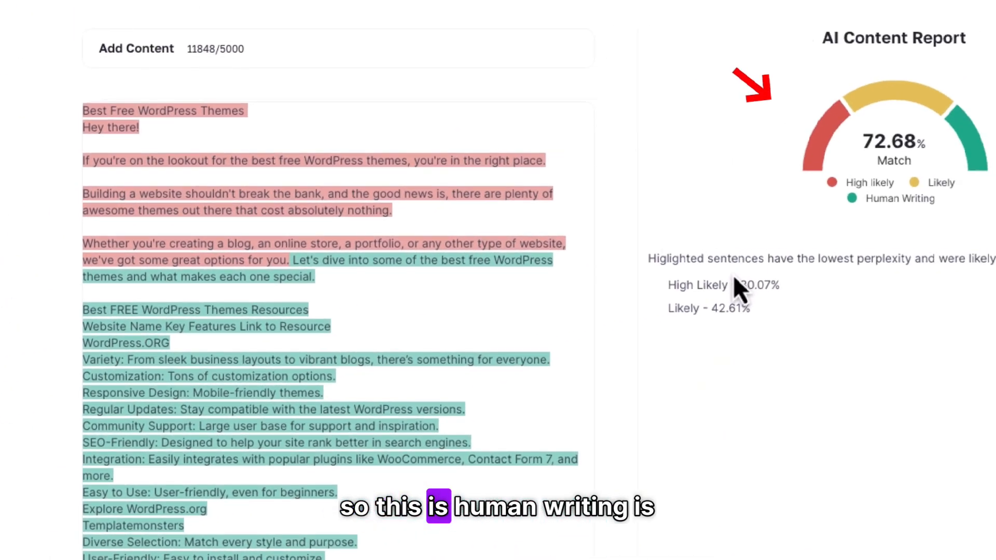
pyautogui.moveTo(913, 135)
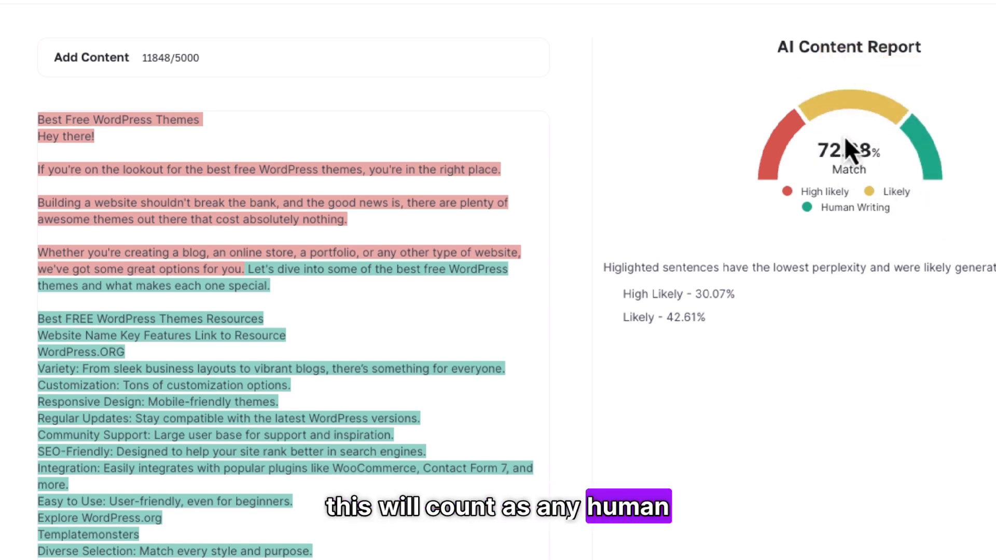
pyautogui.moveTo(781, 133)
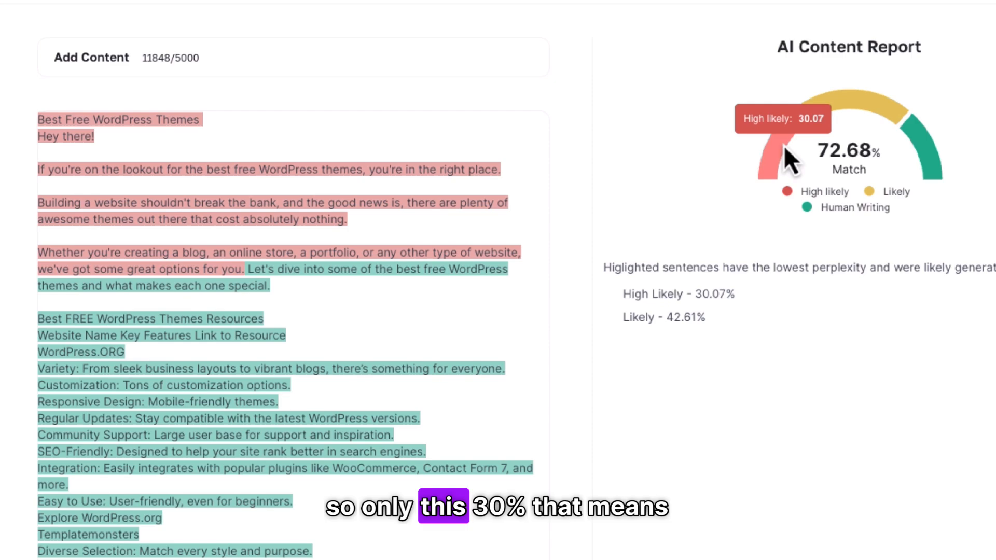
pyautogui.scroll(-20, 156, 400)
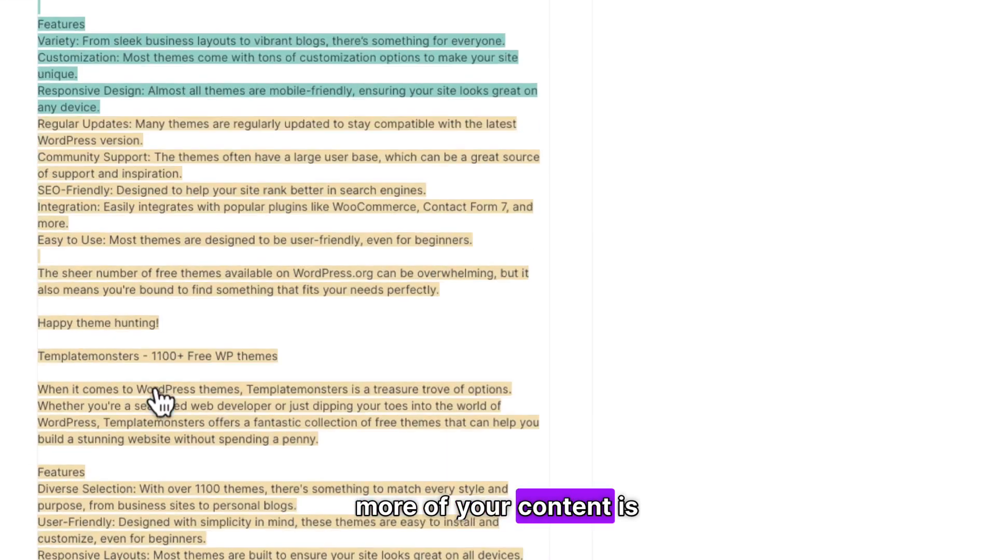
pyautogui.scroll(-2, 160, 403)
pyautogui.scroll(6, 161, 402)
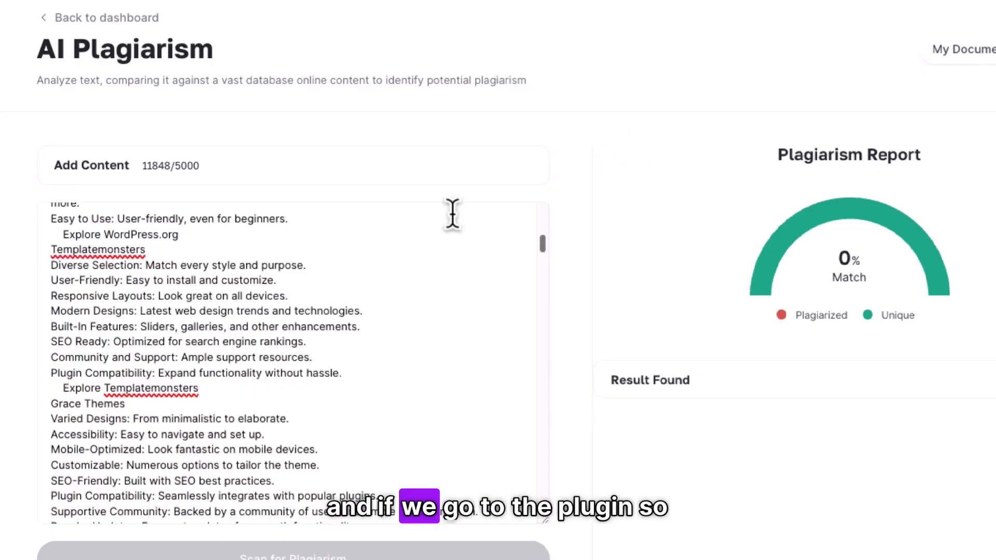
pyautogui.scroll(-1, 262, 294)
pyautogui.moveTo(888, 285)
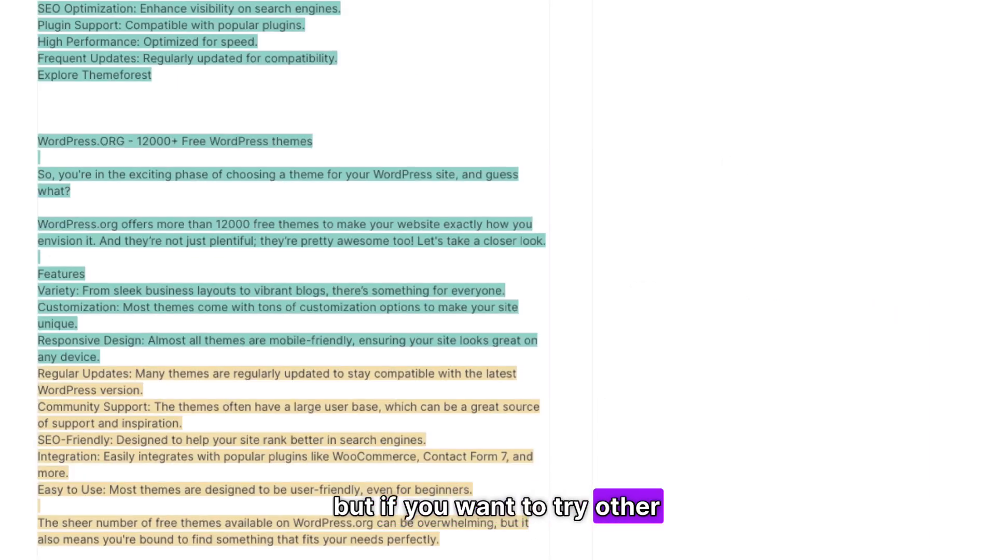
# - Search Google for "ai content detector" and open the Content at Scale AI detector from the results
pyautogui.click(653, 63)
pyautogui.write('ai co')
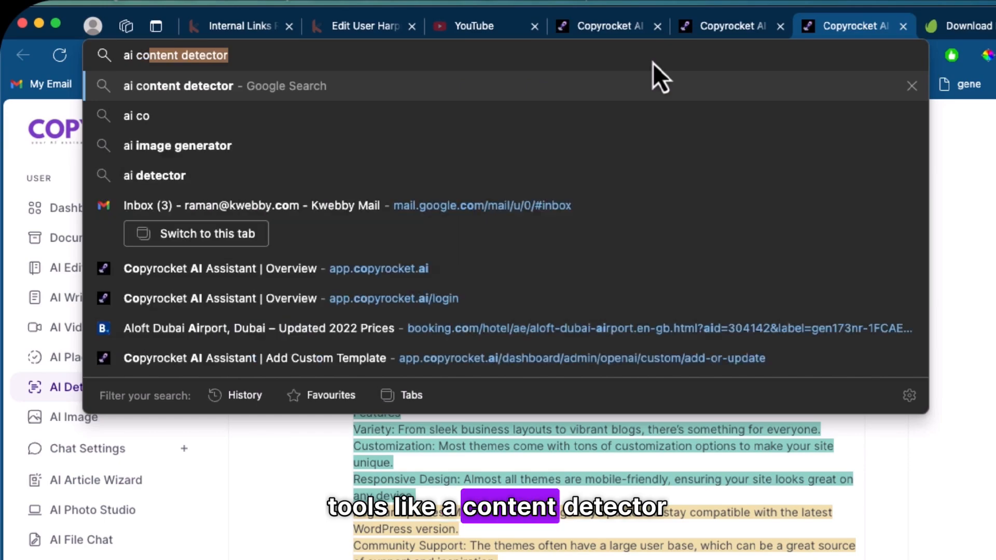
pyautogui.write('ntent det')
pyautogui.press('Return')
pyautogui.scroll(-5, 310, 488)
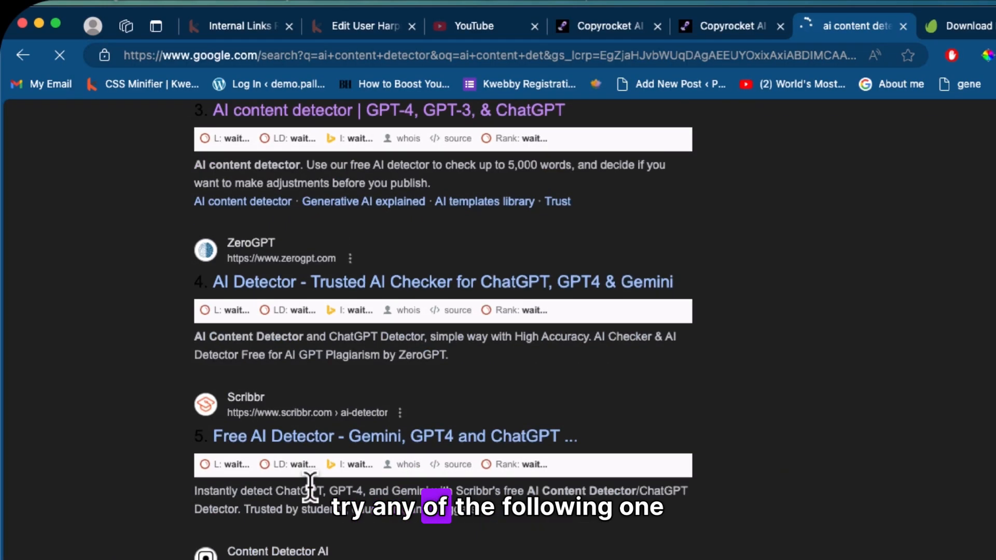
pyautogui.scroll(-10, 311, 498)
pyautogui.click(352, 537)
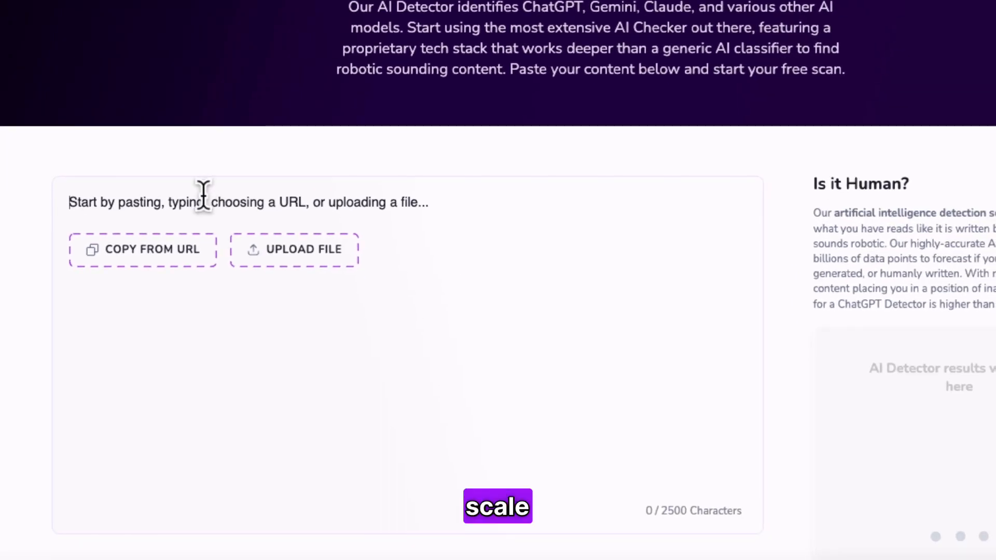
# - Paste the article into the Content at Scale detector, run AI content detection on it and check the human probability result
pyautogui.click(386, 447)
pyautogui.press('super+v')
pyautogui.scroll(-8, 354, 503)
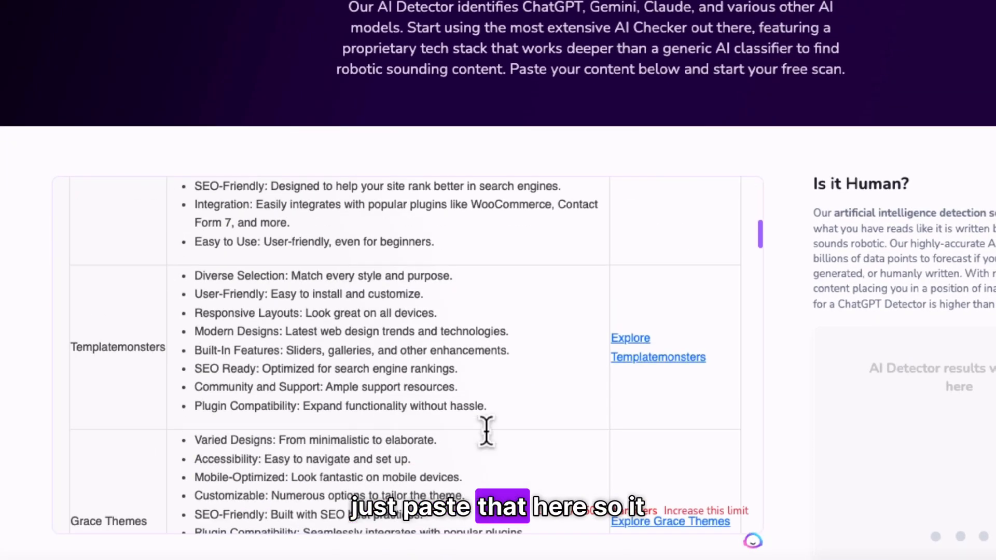
pyautogui.scroll(-9, 822, 410)
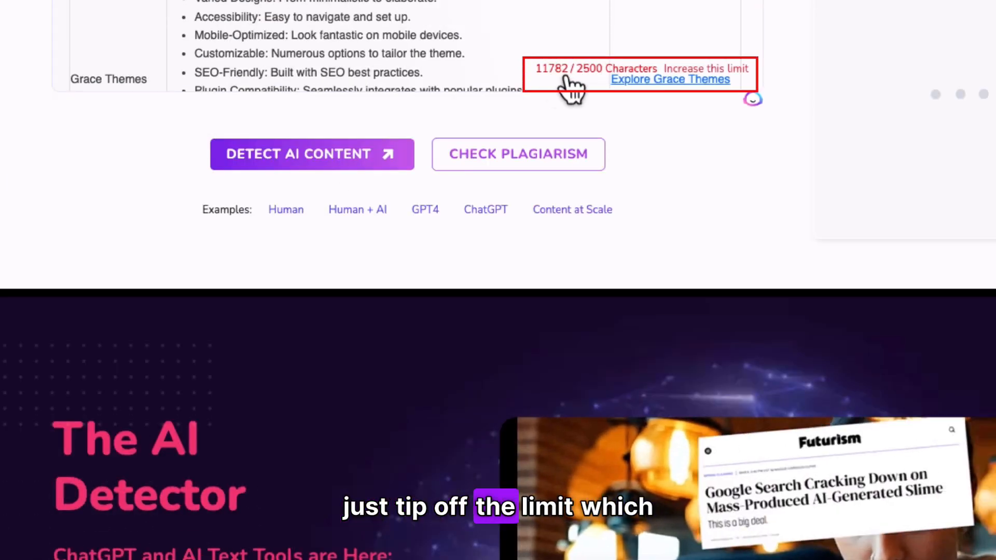
pyautogui.click(311, 154)
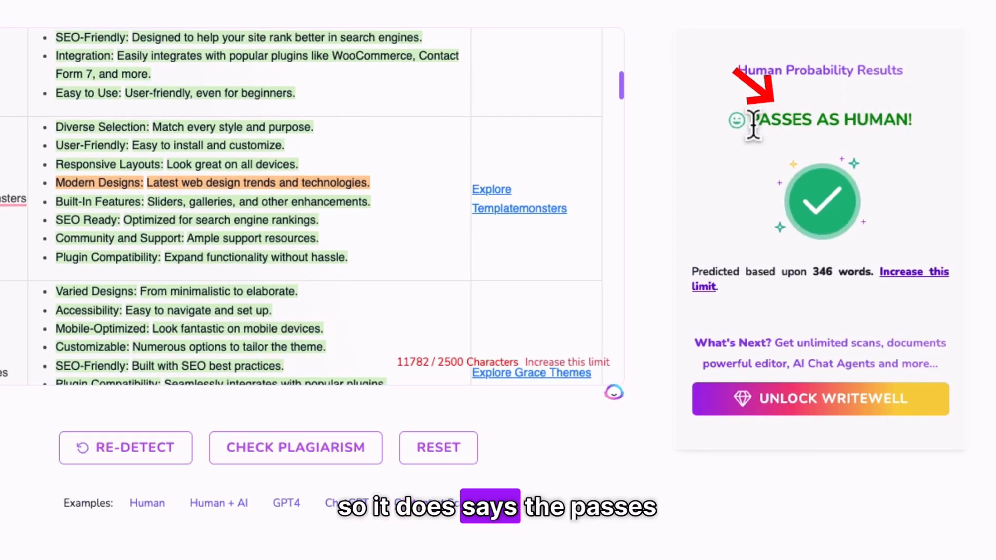
pyautogui.moveTo(753, 125); pyautogui.dragTo(934, 124)
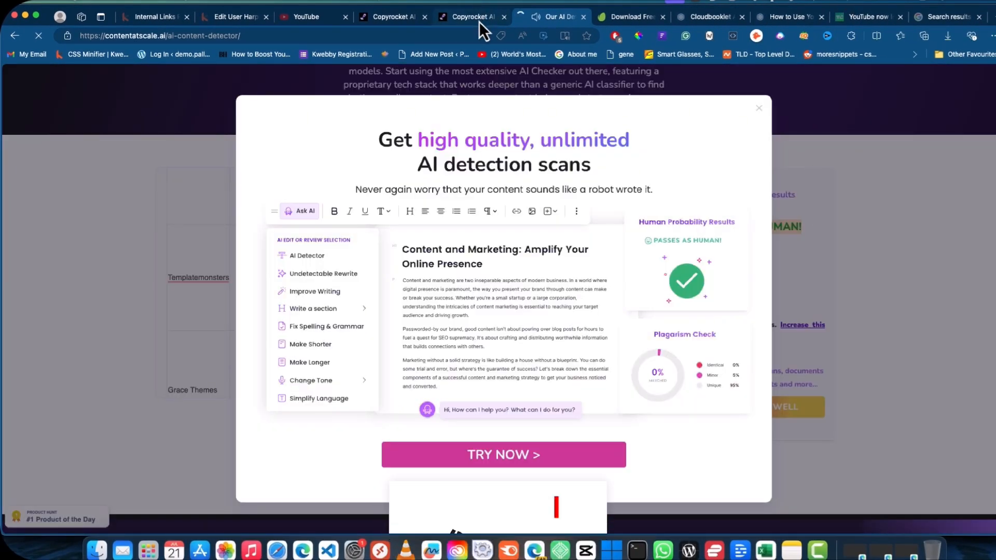
pyautogui.click(479, 17)
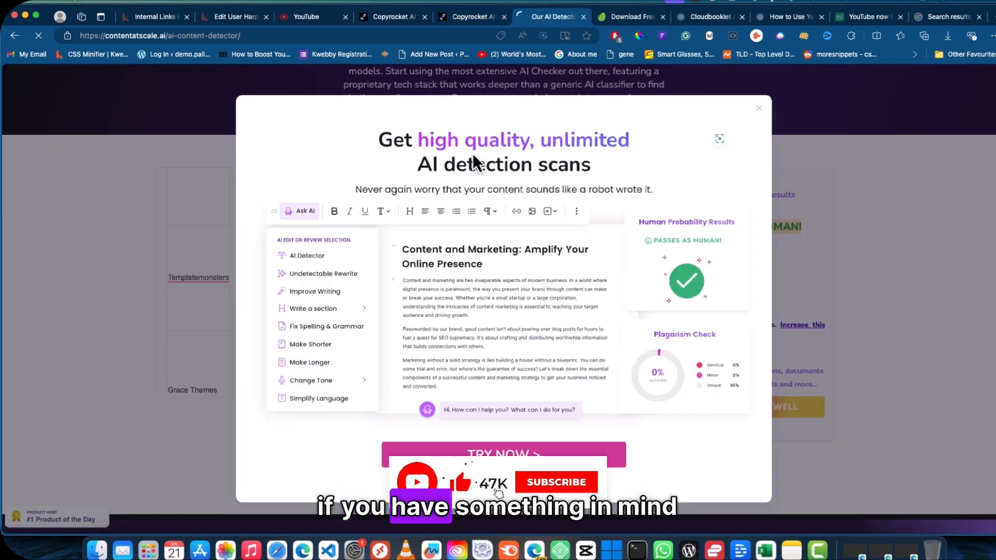